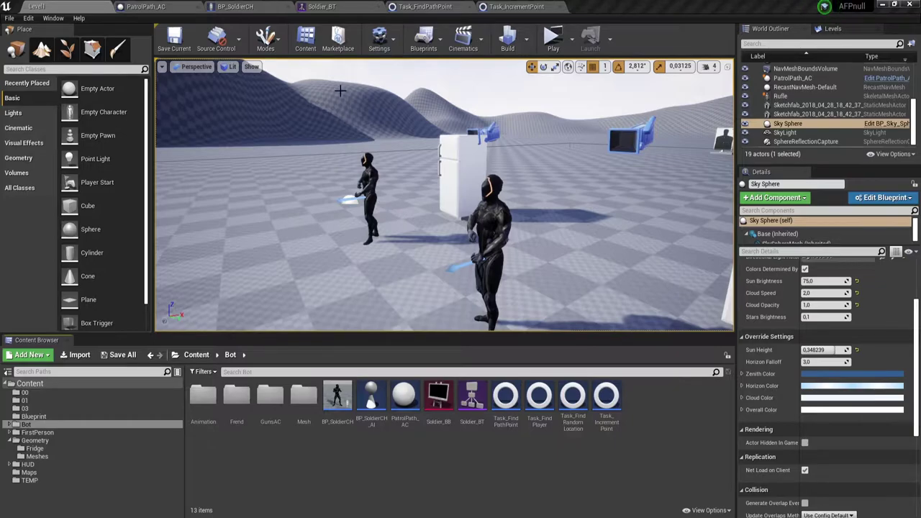
Bring up the Soldier_BT behavior tree graph showing the PatrolNPC sequence
click(345, 12)
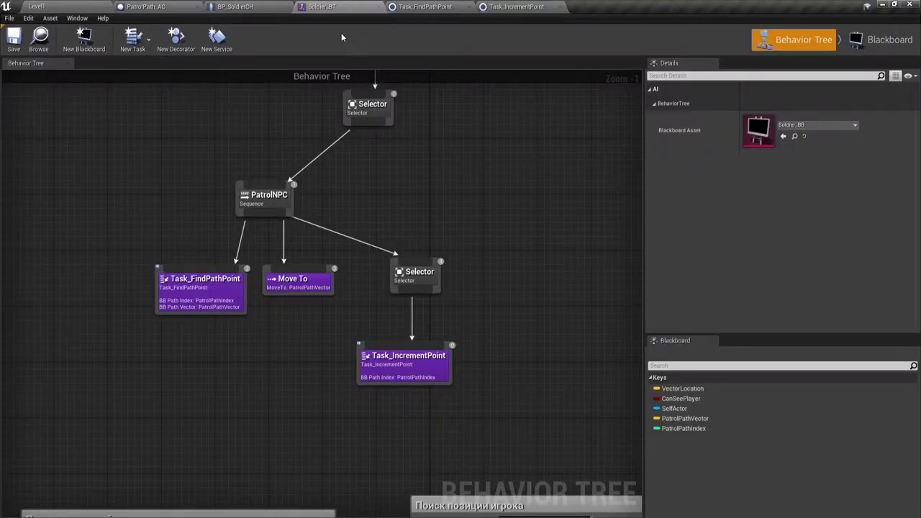
In Blackboard mode, create a new Bool key named PathLoop and save Soldier_BB
click(885, 40)
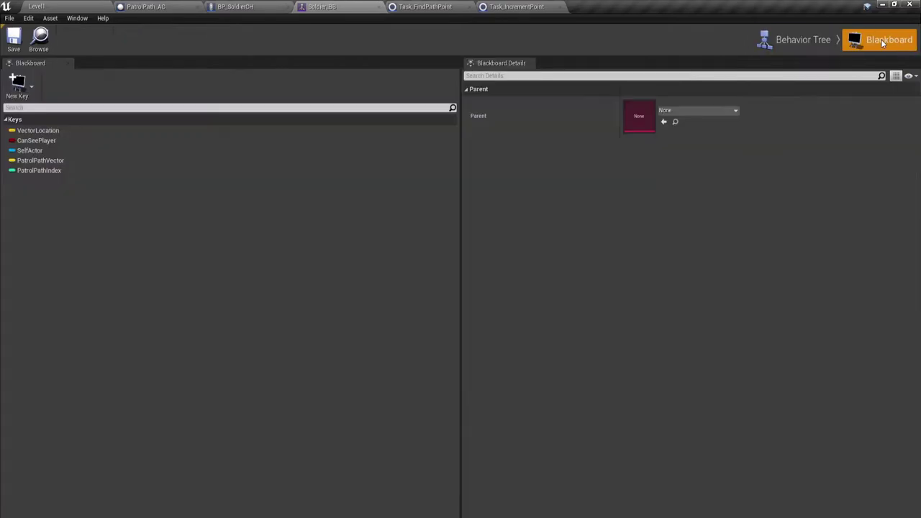
click(29, 94)
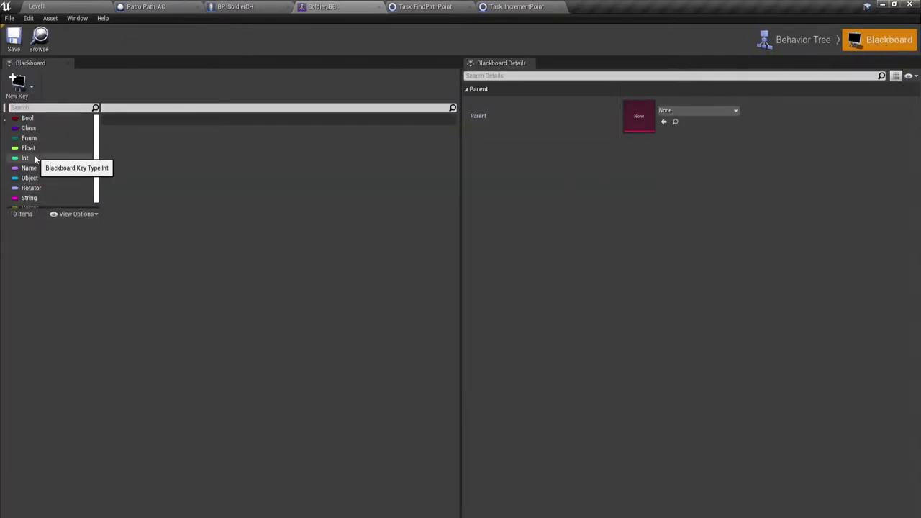
click(28, 118)
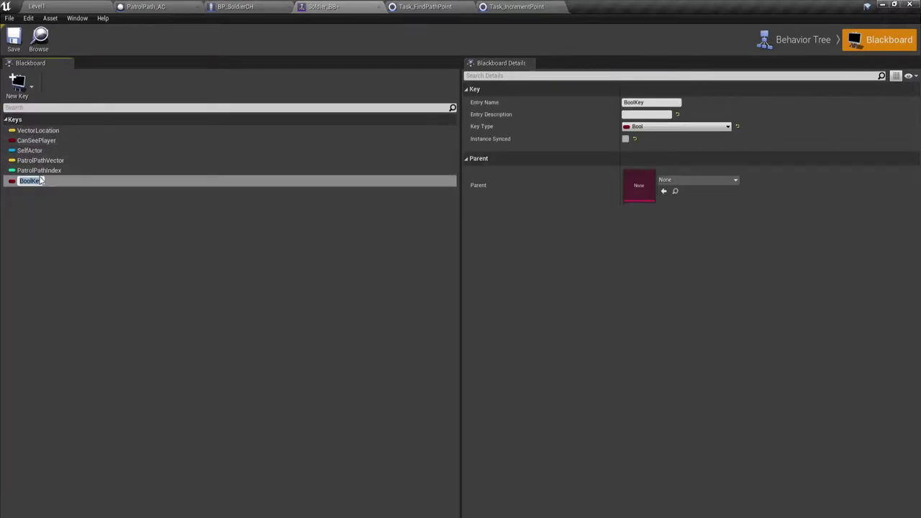
text(Зфер)
key(BackSpace)
key(BackSpace)
key(BackSpace)
key(BackSpace)
text(Pat)
text(hL)
text(oop)
key(Return)
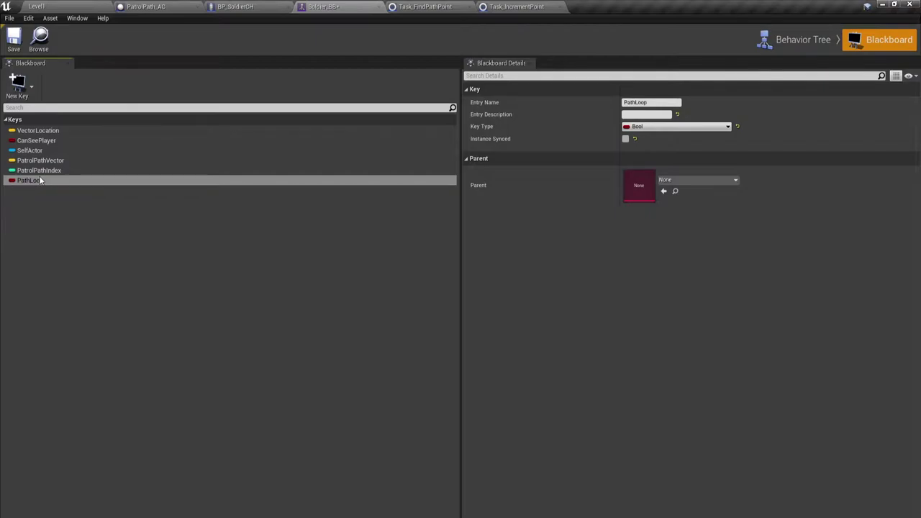
click(13, 37)
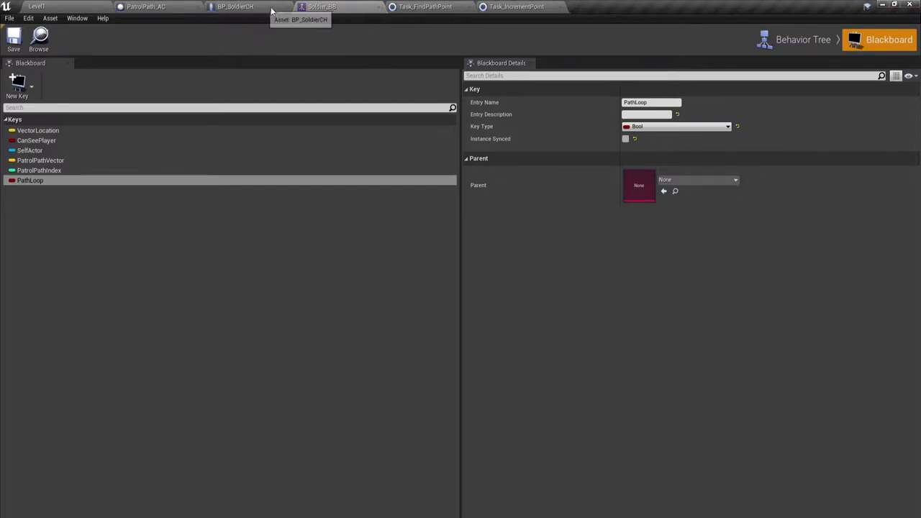
Close the BP_SoldierCH, PatrolPath_AC and Task_FindPathPoint tabs and return to Soldier_BT
click(290, 6)
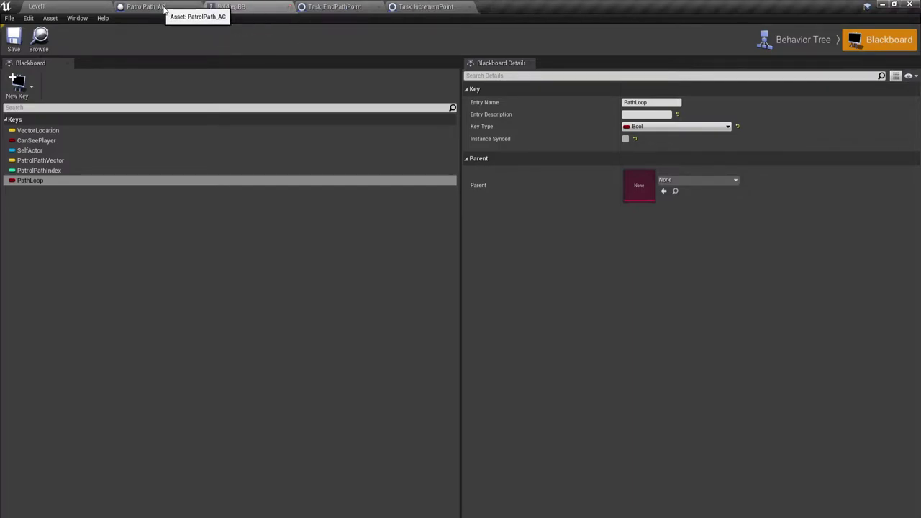
click(194, 7)
click(195, 7)
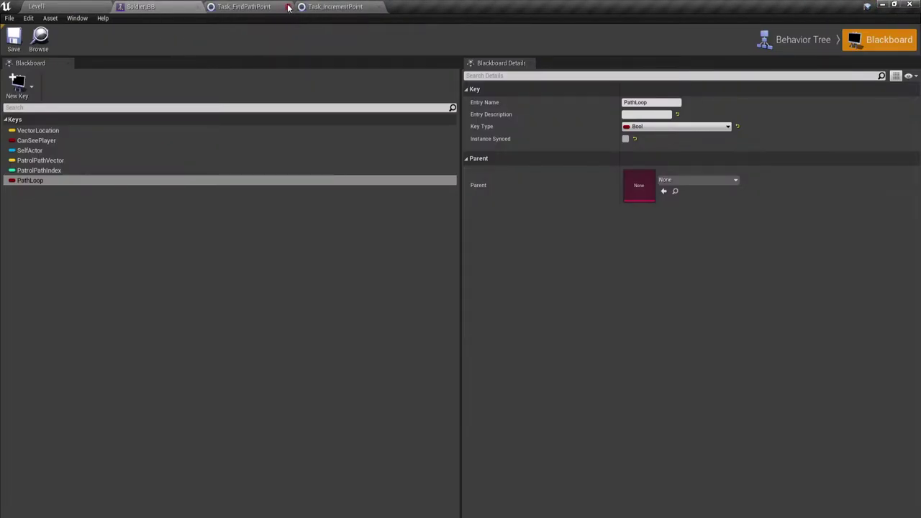
click(289, 7)
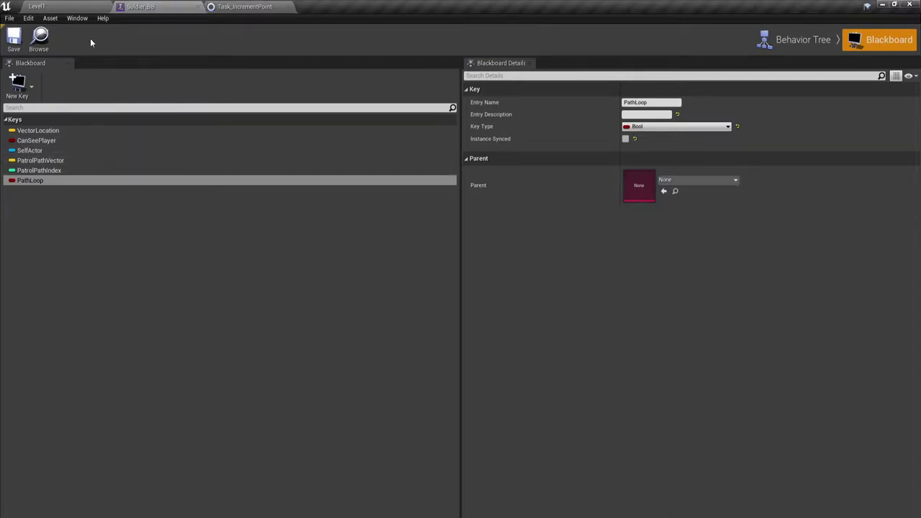
click(88, 7)
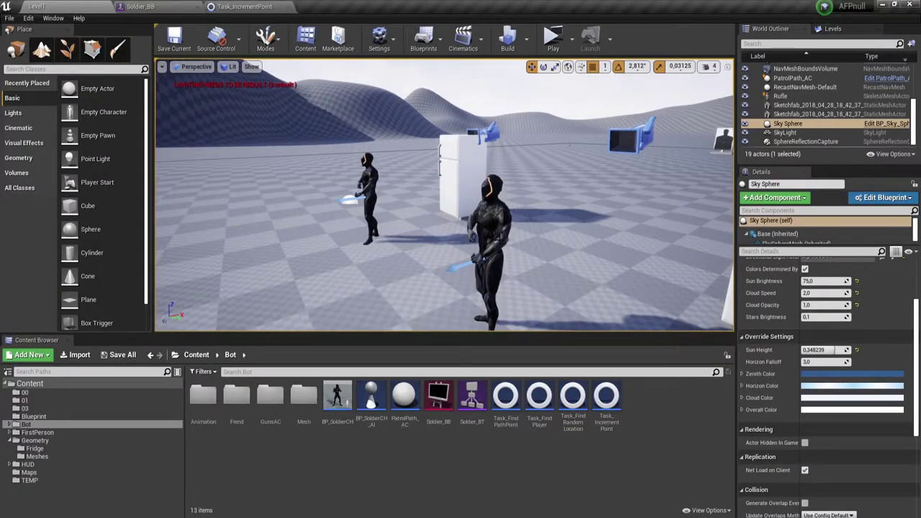
click(140, 6)
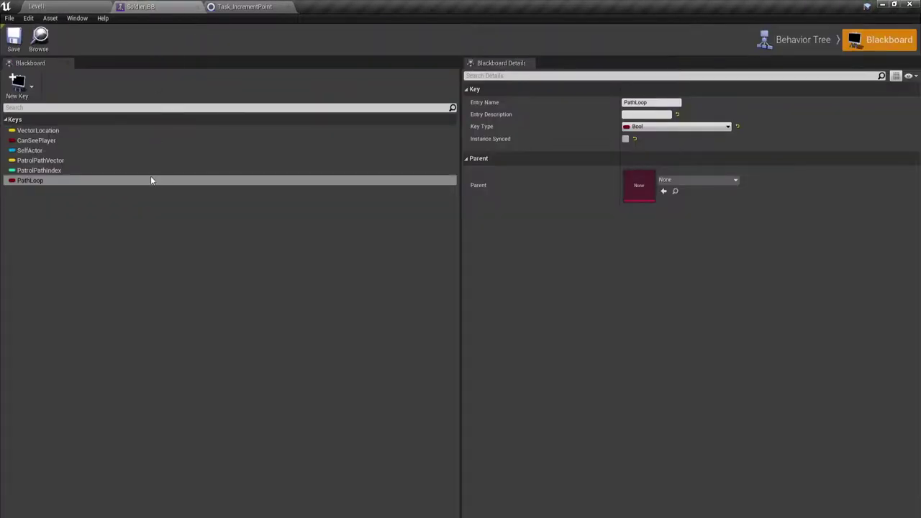
In the Soldier_BT graph, shift Task_IncrementPoint left and start a new Blueprint task
click(796, 42)
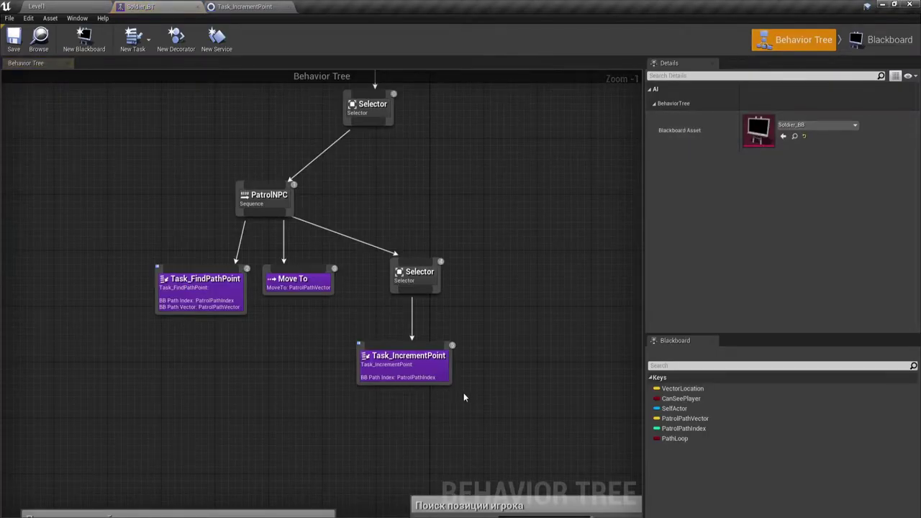
scroll(454, 367, up, 1)
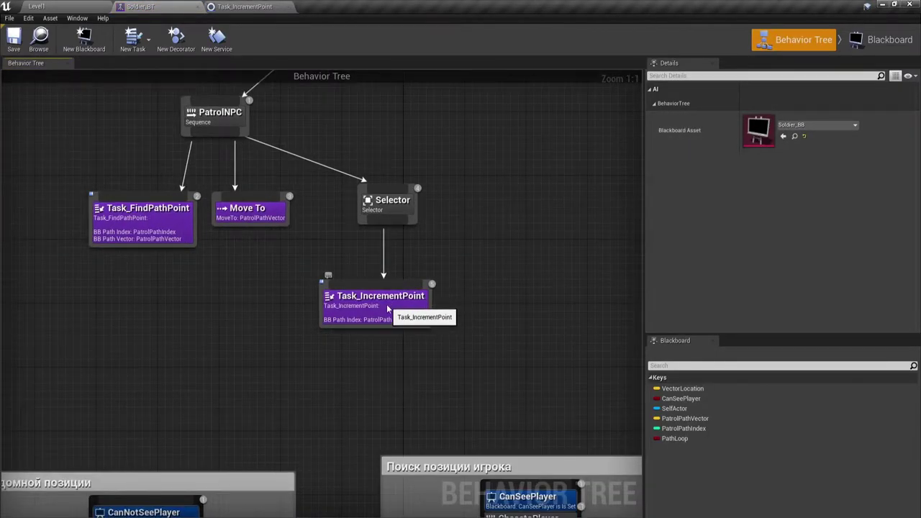
drag(325, 296, 270, 296)
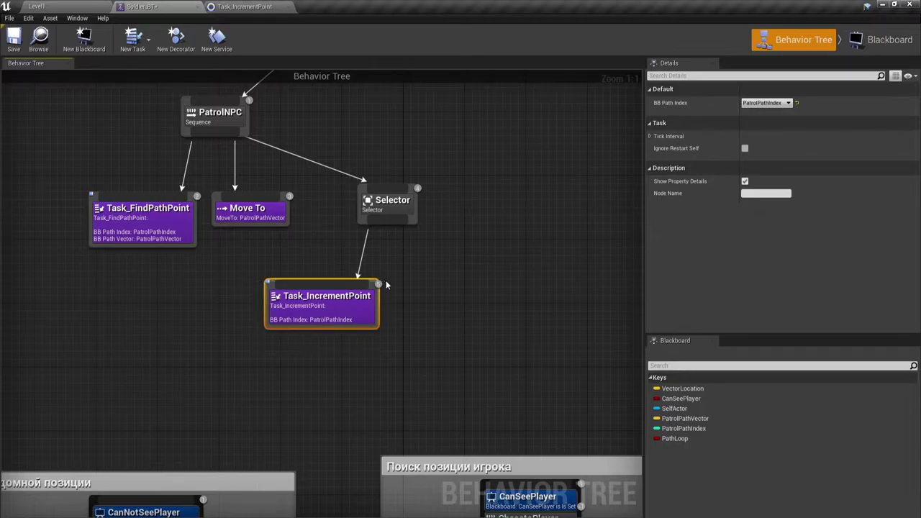
mouse_move(411, 223)
mouse_down()
mouse_move(452, 313)
mouse_move(441, 290)
mouse_up()
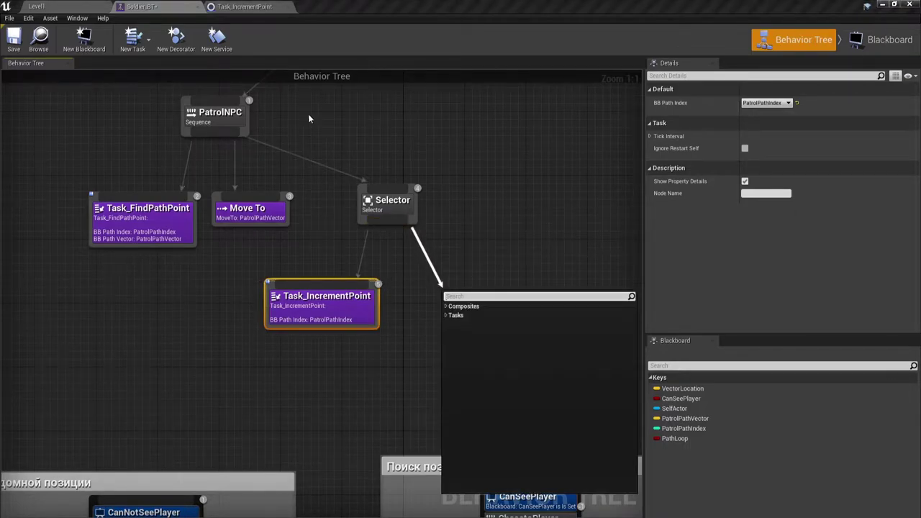
click(136, 38)
Create the BTTask_BlueprintBase task and rename it Task_PathLoop in the Content Browser
click(149, 73)
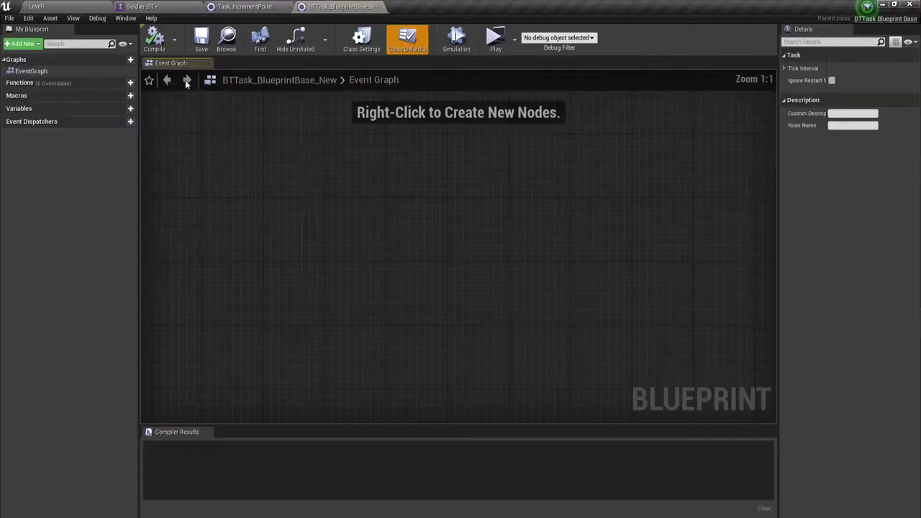
click(66, 5)
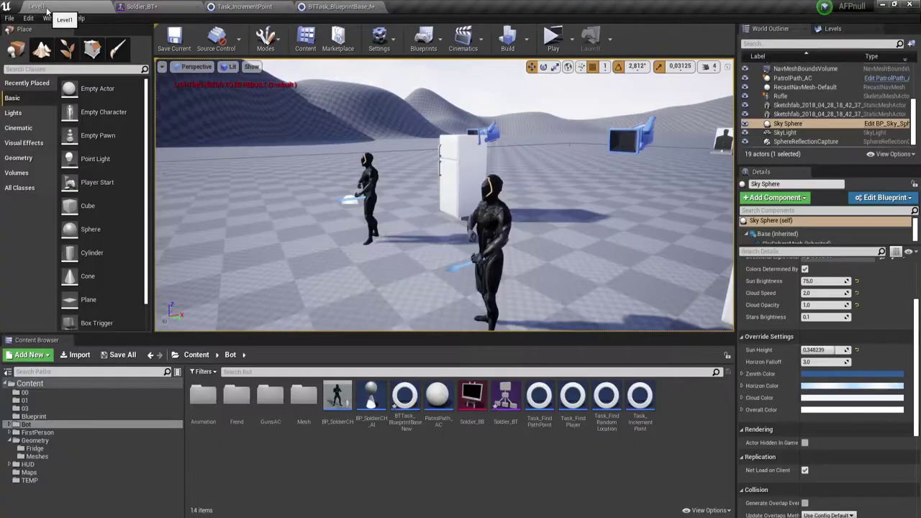
click(403, 423)
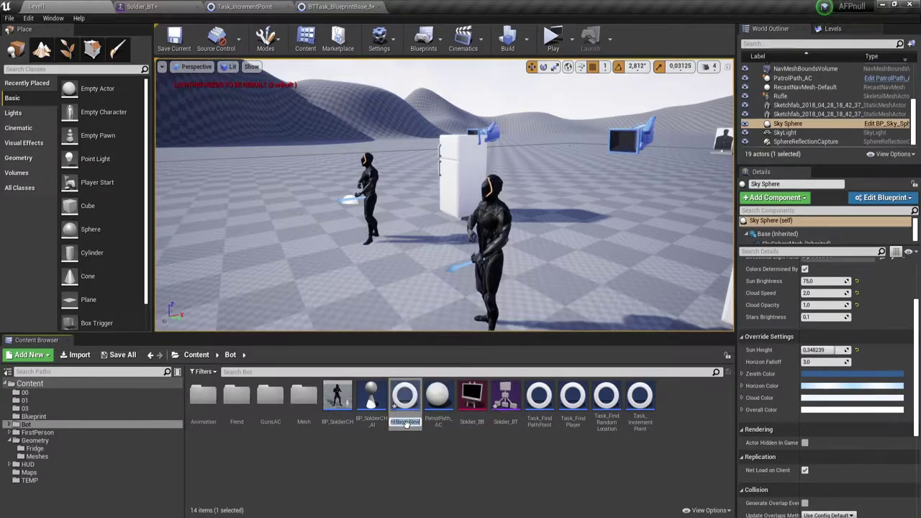
text(Task)
text(_Sho)
text(M)
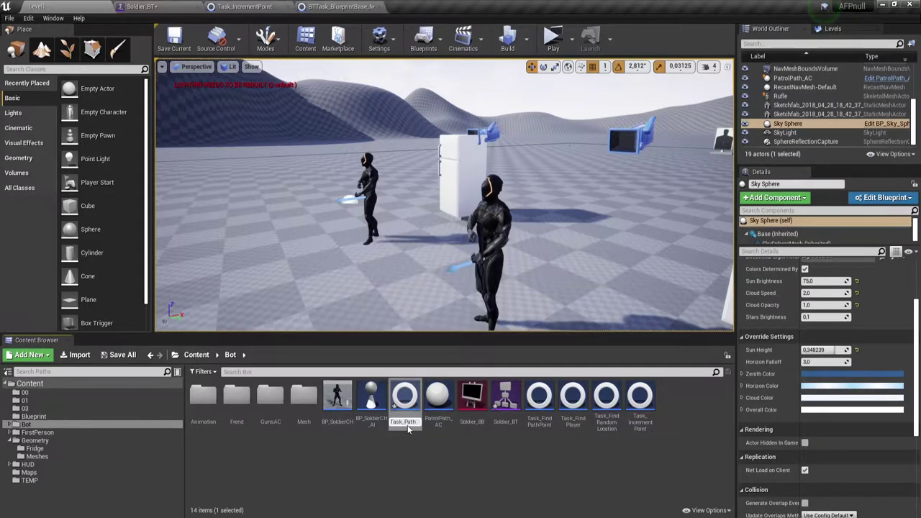
key(Return)
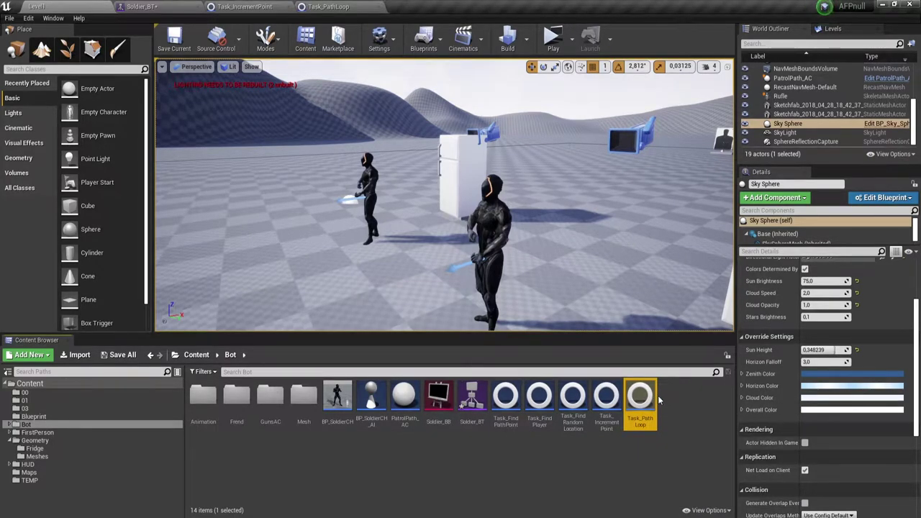
click(316, 7)
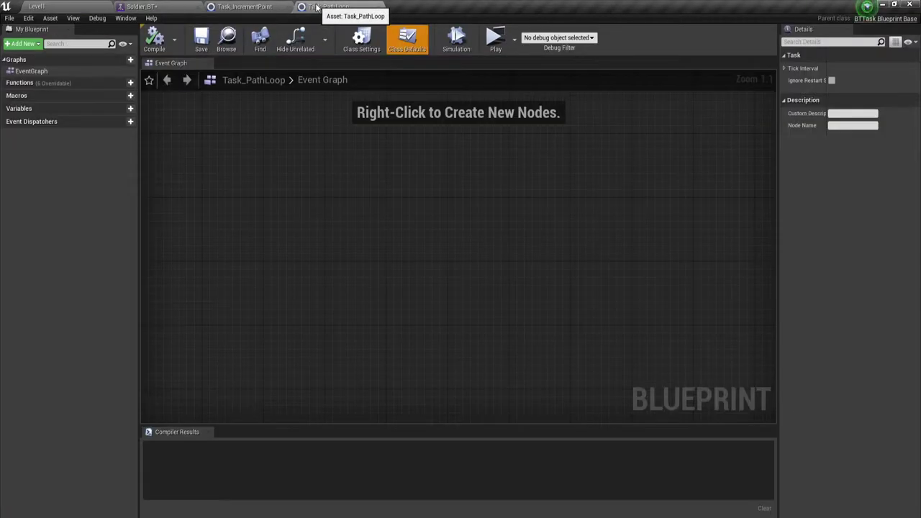
click(243, 9)
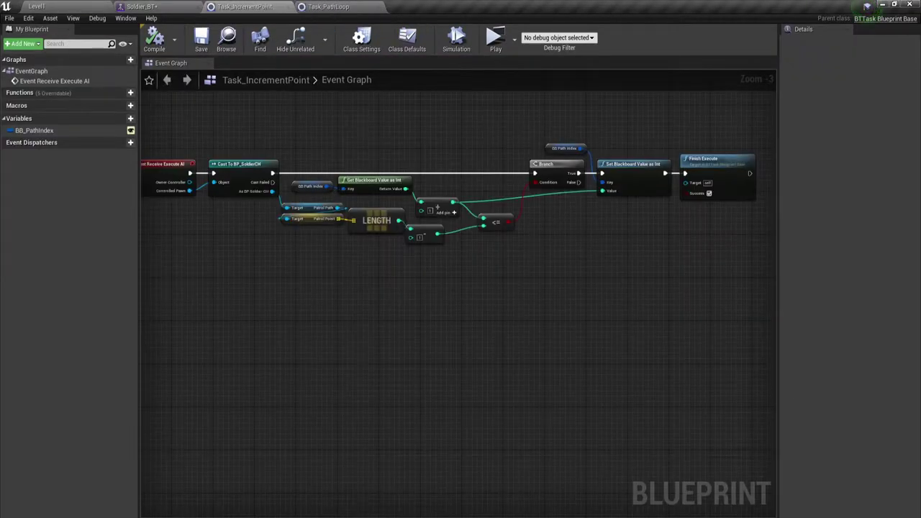
click(171, 174)
click(712, 160)
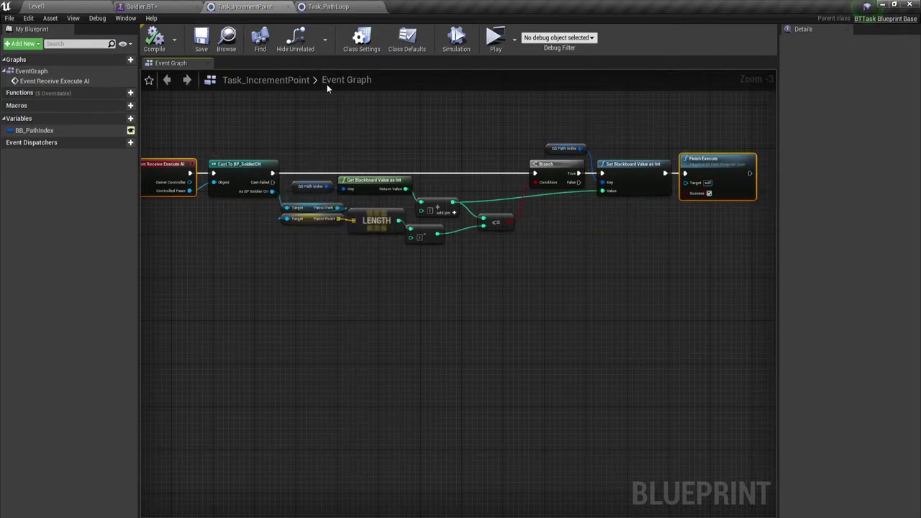
click(324, 8)
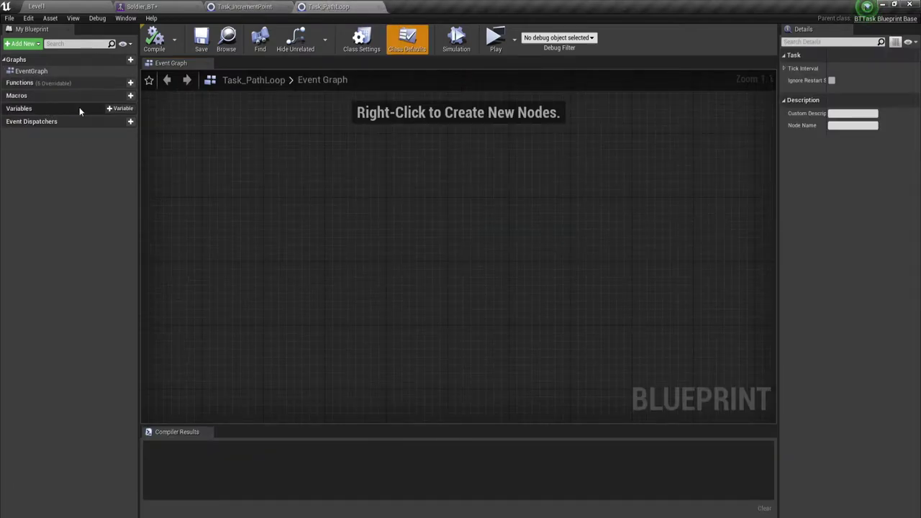
click(245, 7)
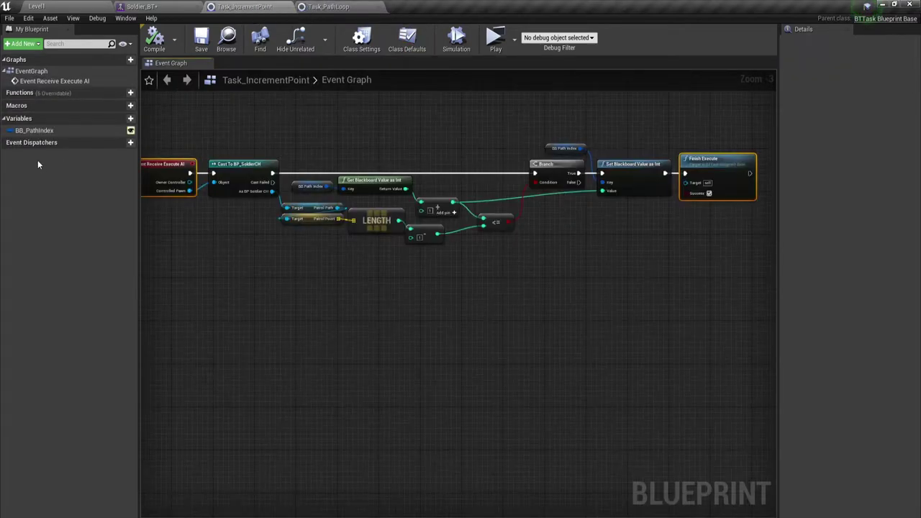
click(52, 131)
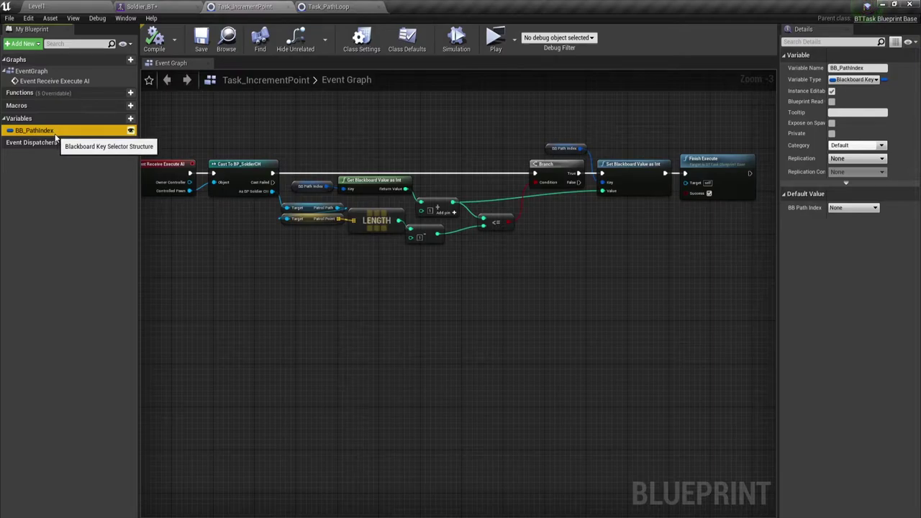
click(58, 131)
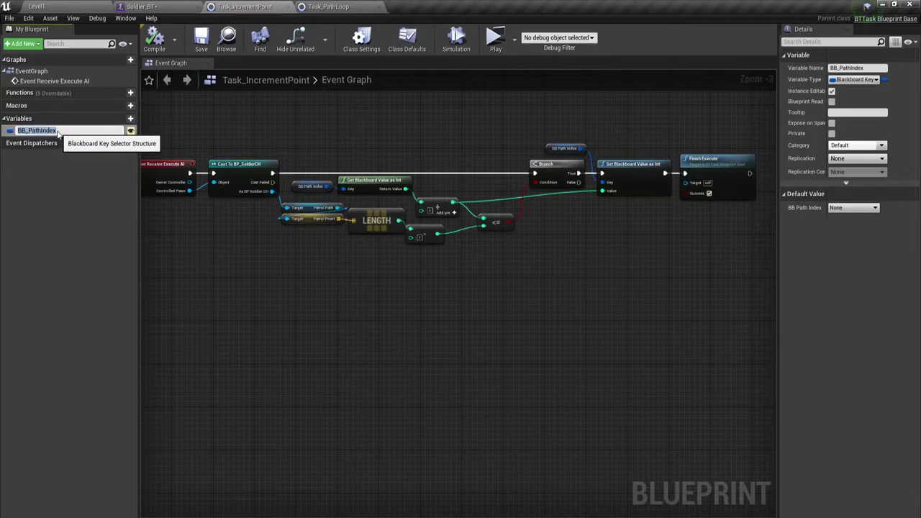
click(329, 6)
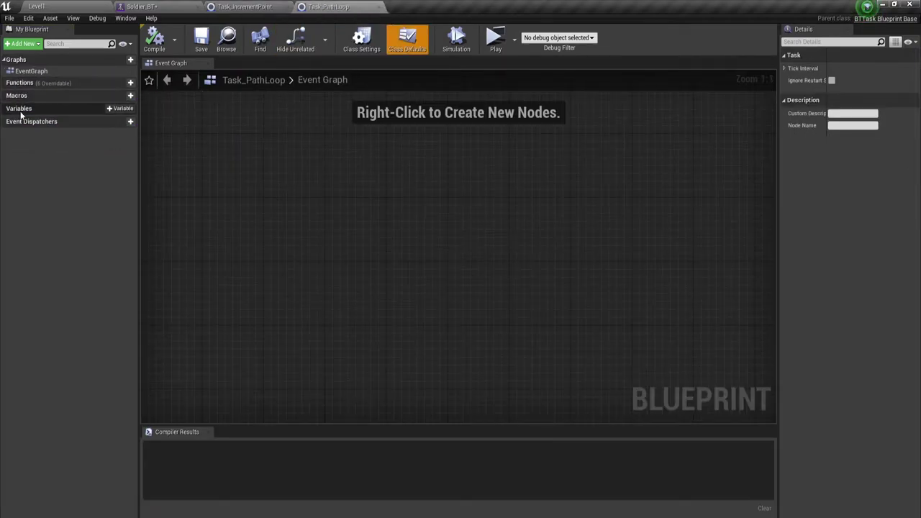
Add a BB_PathIndex variable of type Blackboard Key Selector with Instance Editable on
click(119, 109)
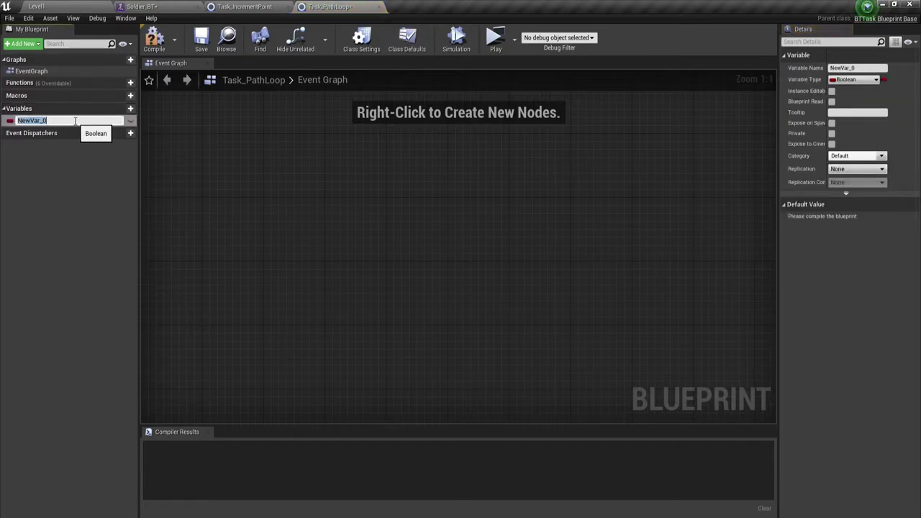
text(BB_PathIndex)
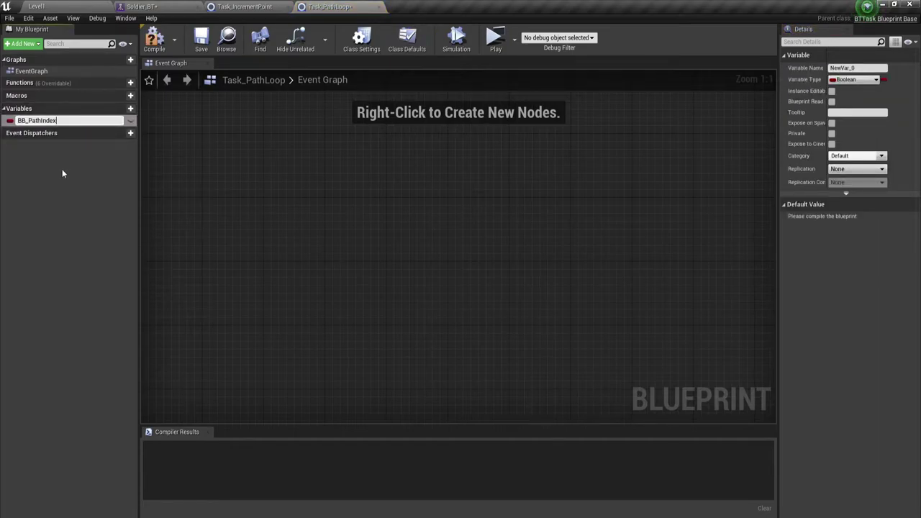
key(Return)
click(854, 79)
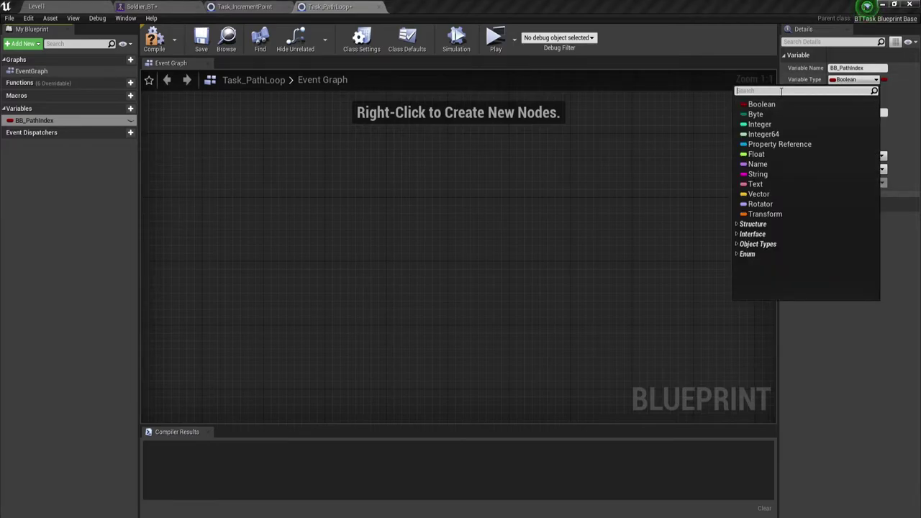
text(bla)
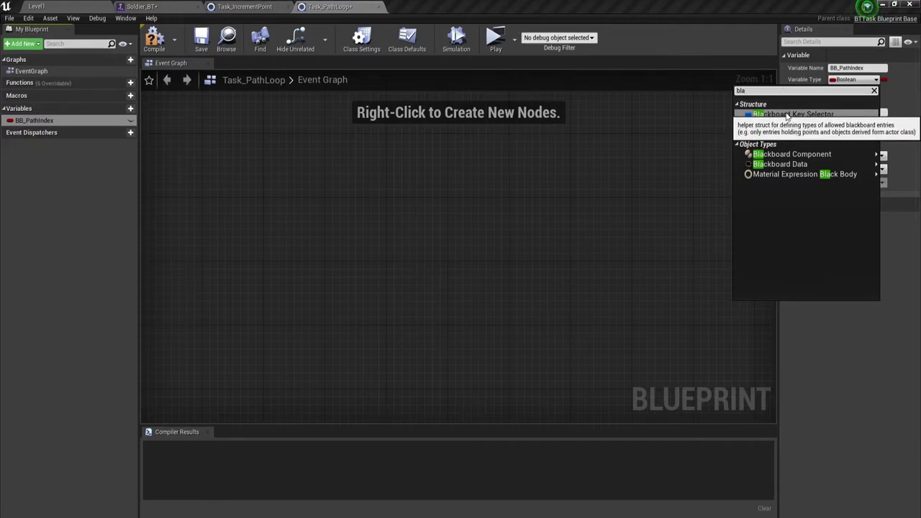
click(786, 114)
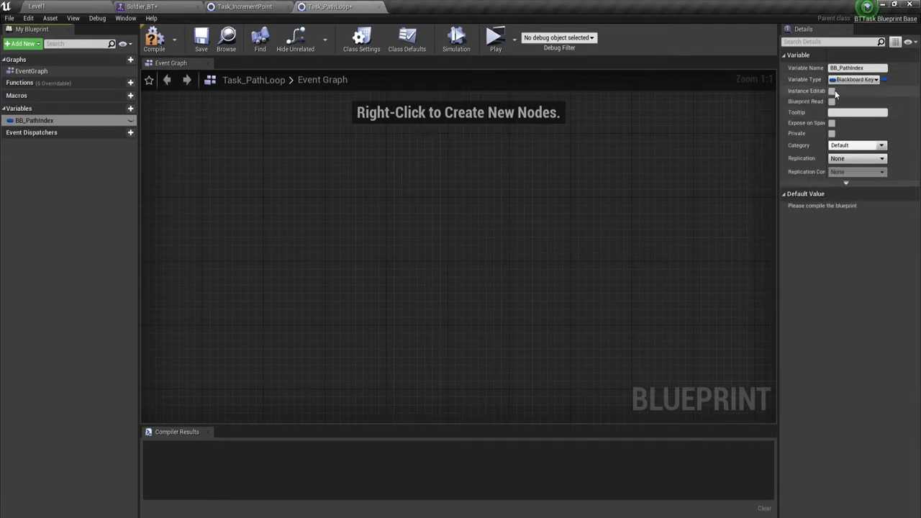
click(832, 92)
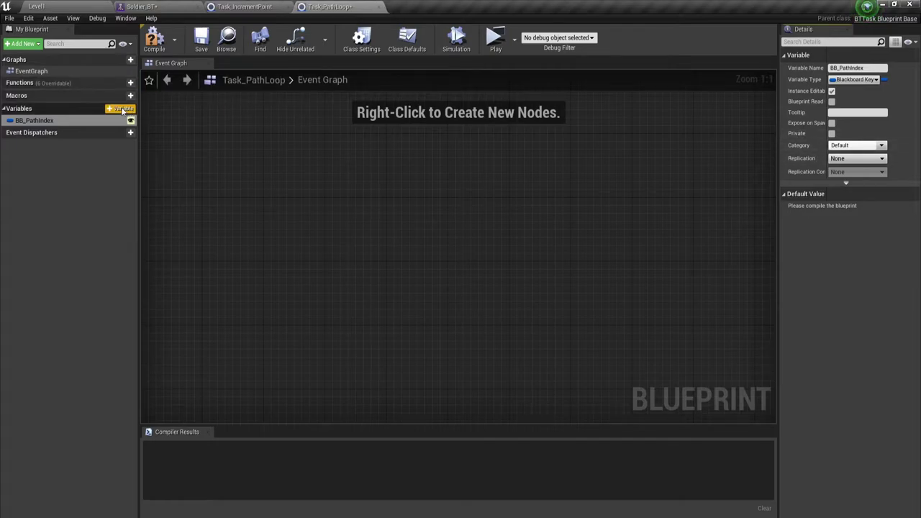
Duplicate BB_PathIndex and rename the copy BB_PathLoop
right_click(48, 124)
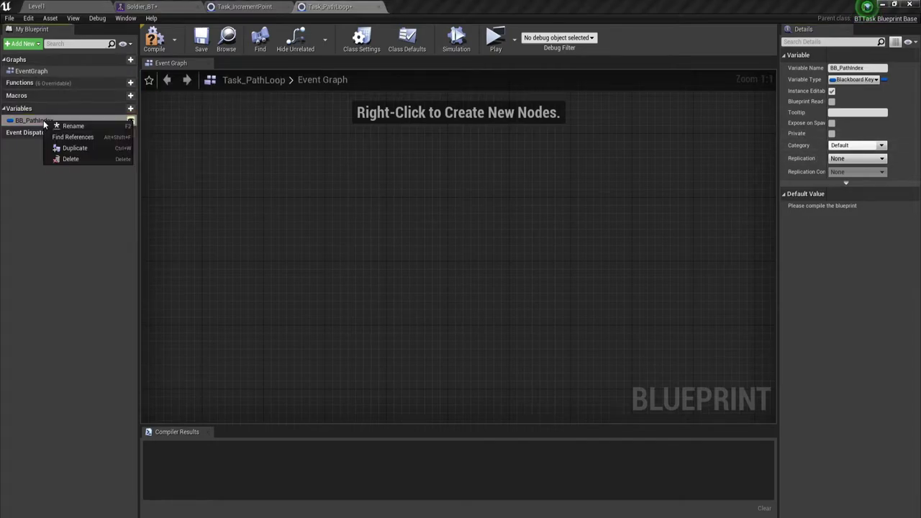
click(73, 148)
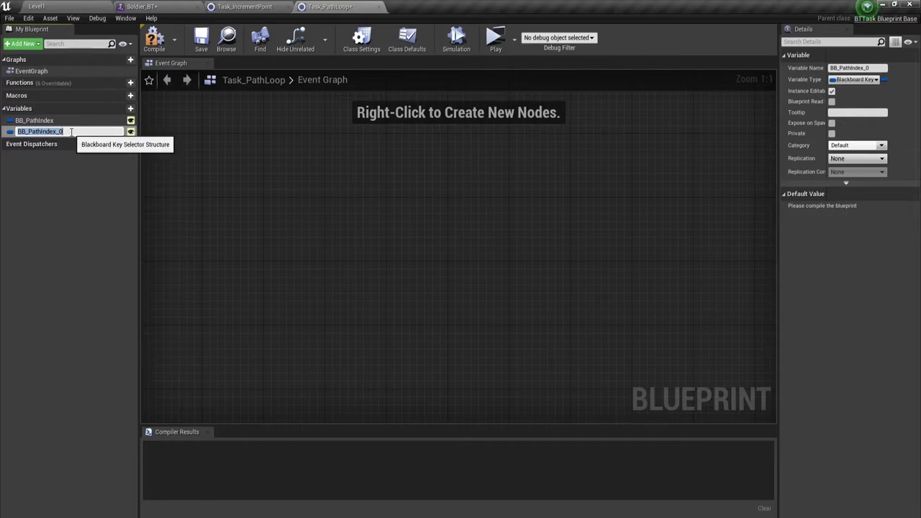
click(71, 131)
key(BackSpace)
key(BackSpace)
key(BackSpace)
key(BackSpace)
key(BackSpace)
text(Loo)
text(p)
key(Return)
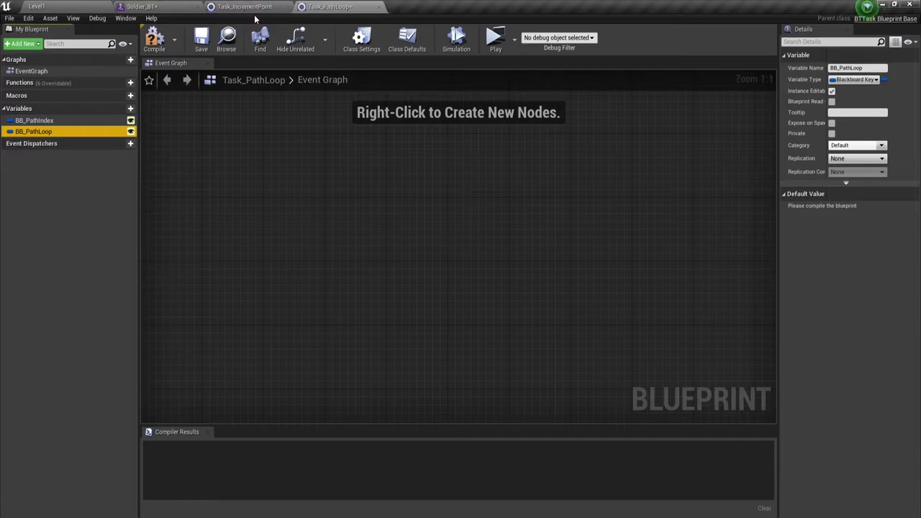
Check Soldier_BT's blackboard keys, compile Task_PathLoop, then select nodes in Task_IncrementPoint's graph
click(161, 7)
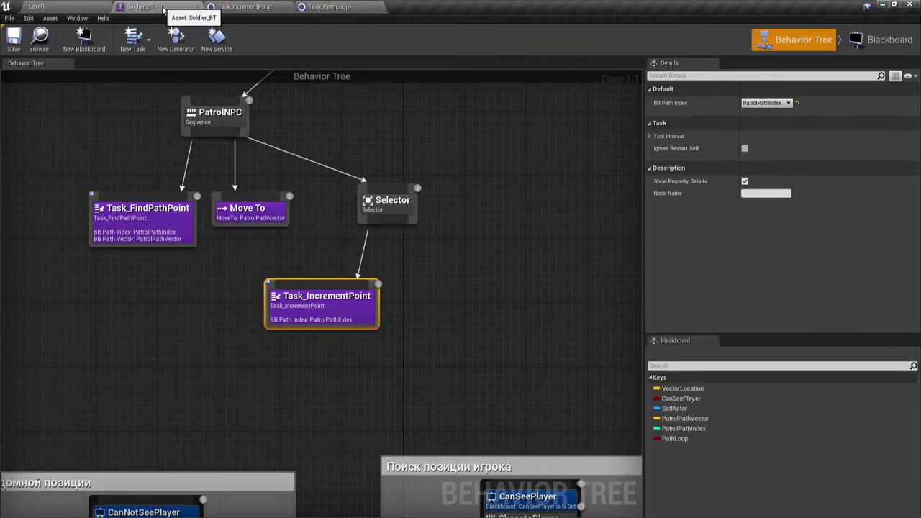
click(889, 44)
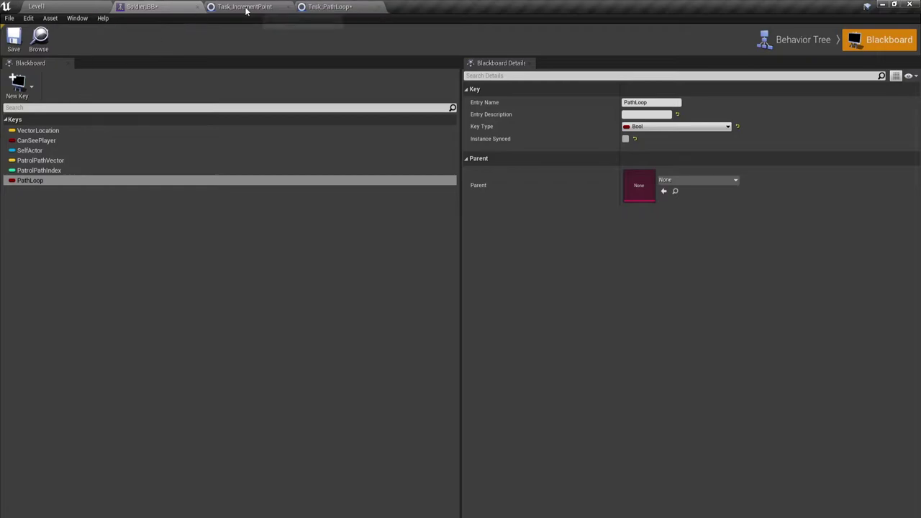
click(337, 7)
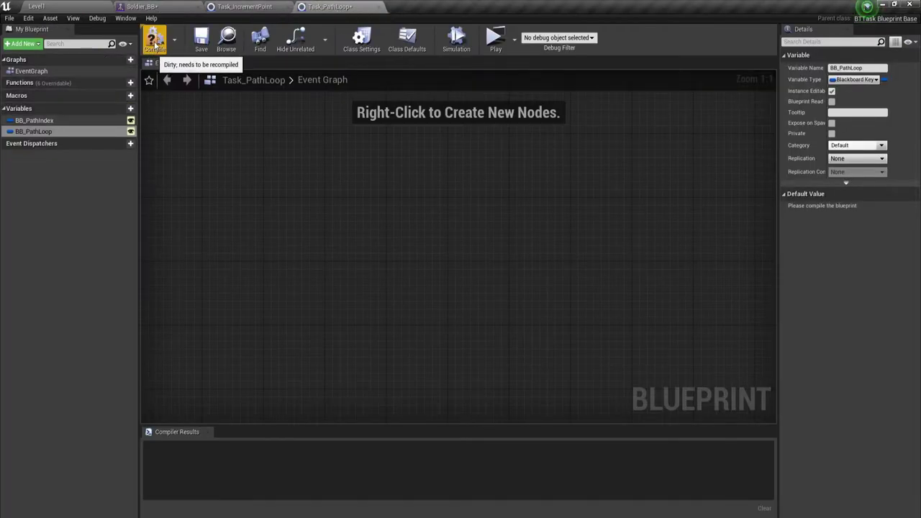
click(154, 37)
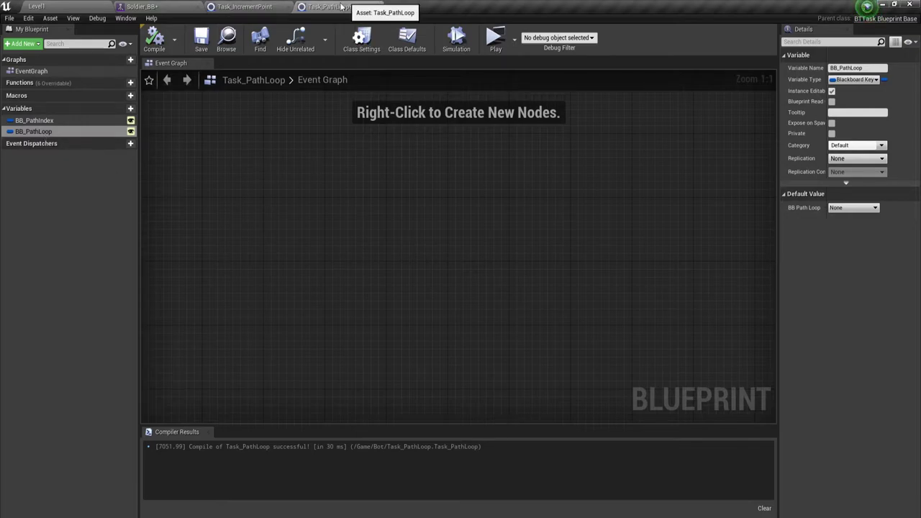
click(246, 7)
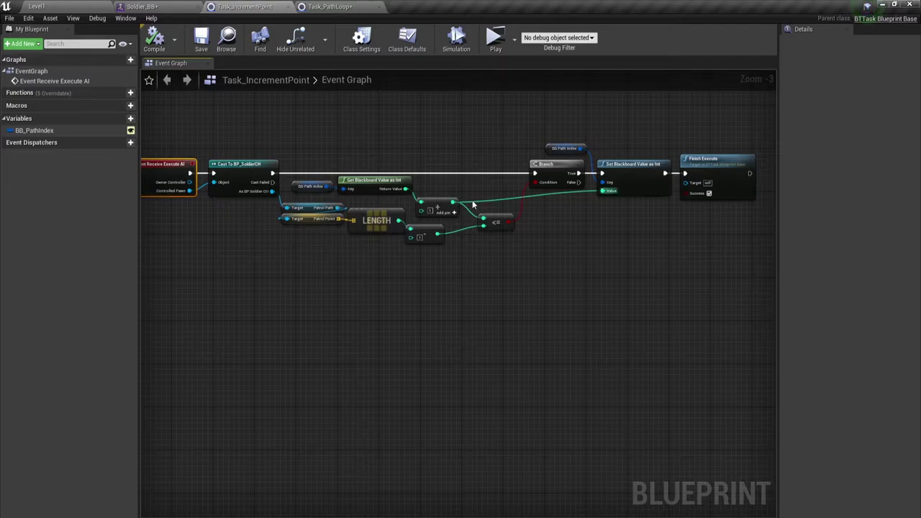
mouse_move(568, 122)
mouse_down()
mouse_move(616, 143)
mouse_move(741, 244)
mouse_up()
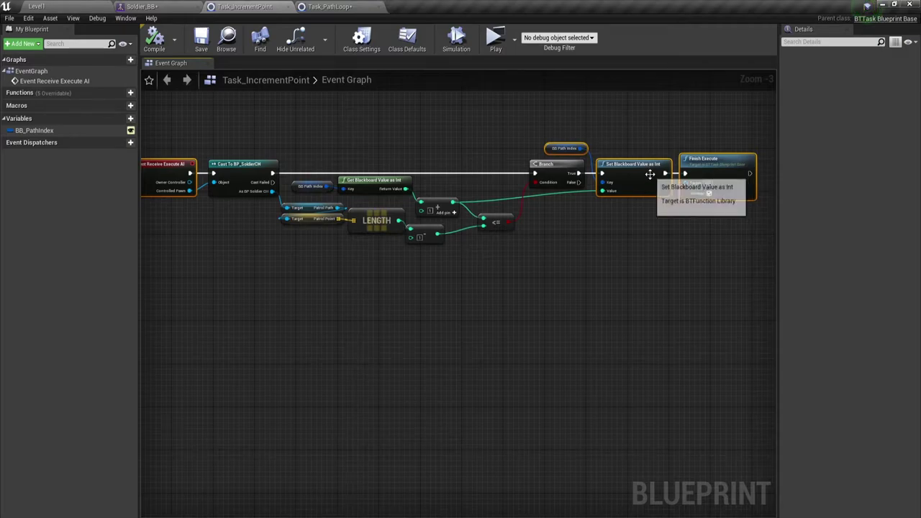
Paste the three copied nodes into Task_PathLoop's graph and pan to Event Receive Execute AI
click(351, 6)
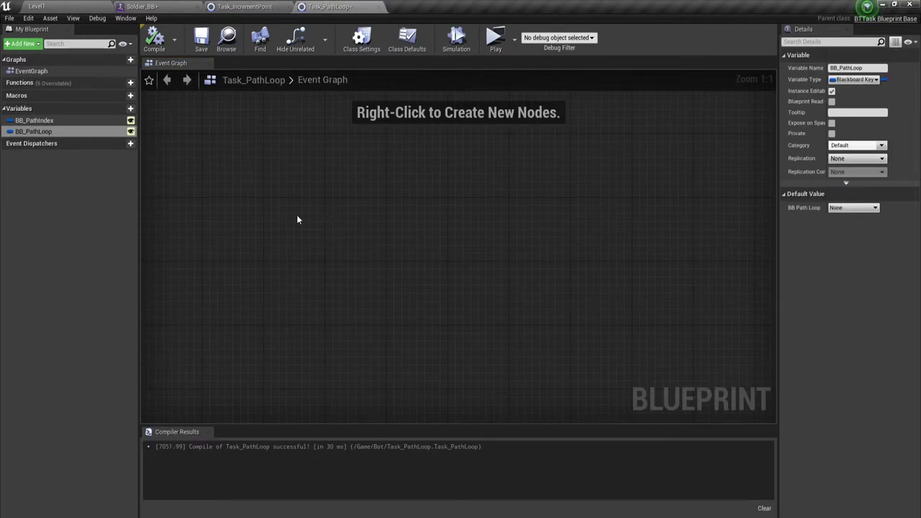
key(ctrl+v)
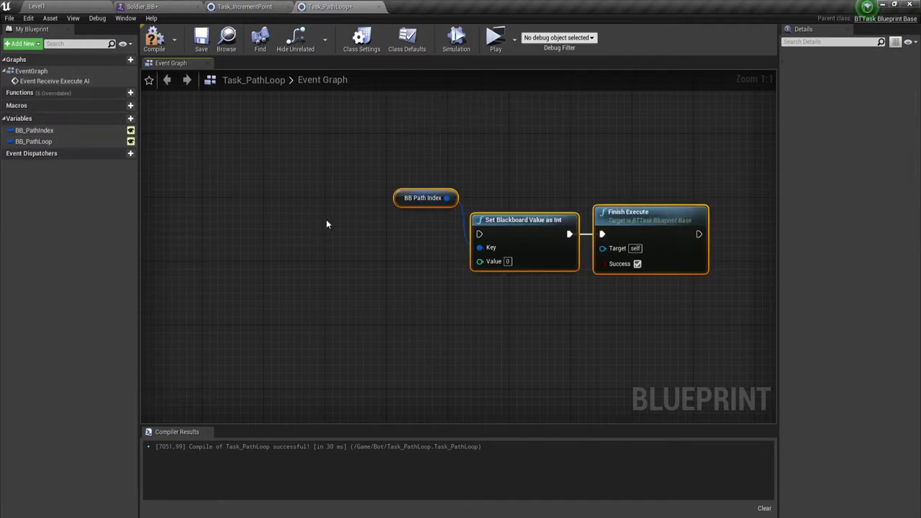
scroll(455, 288, down, 2)
right_drag(381, 278, 467, 275)
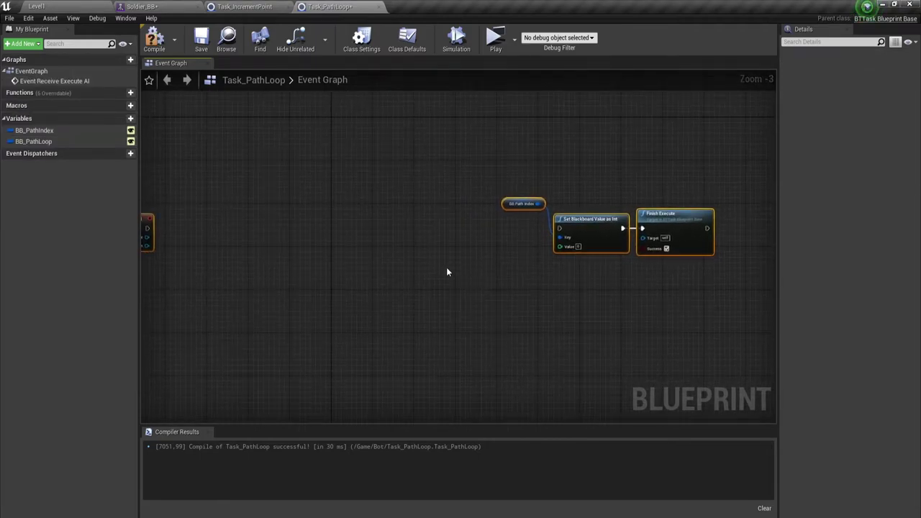
scroll(240, 268, up, 1)
mouse_move(344, 257)
right_down()
mouse_move(294, 252)
mouse_move(298, 206)
right_up()
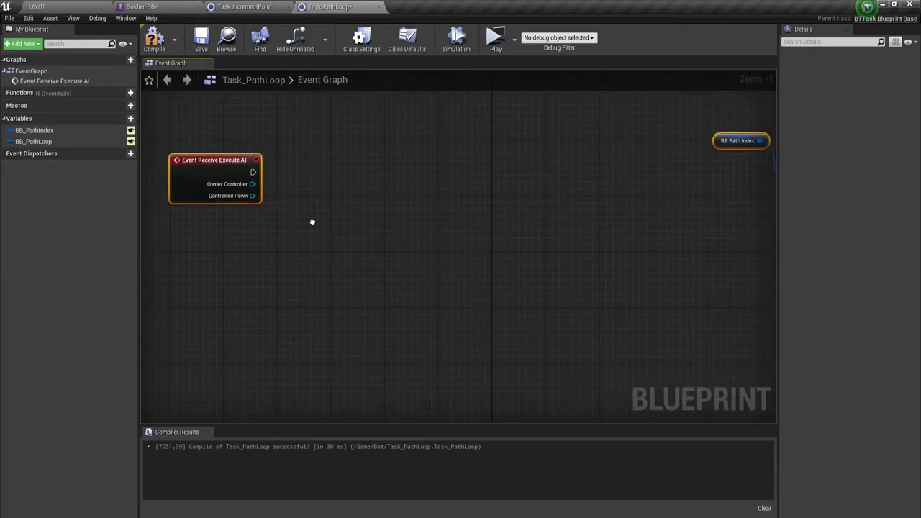
scroll(299, 196, up, 1)
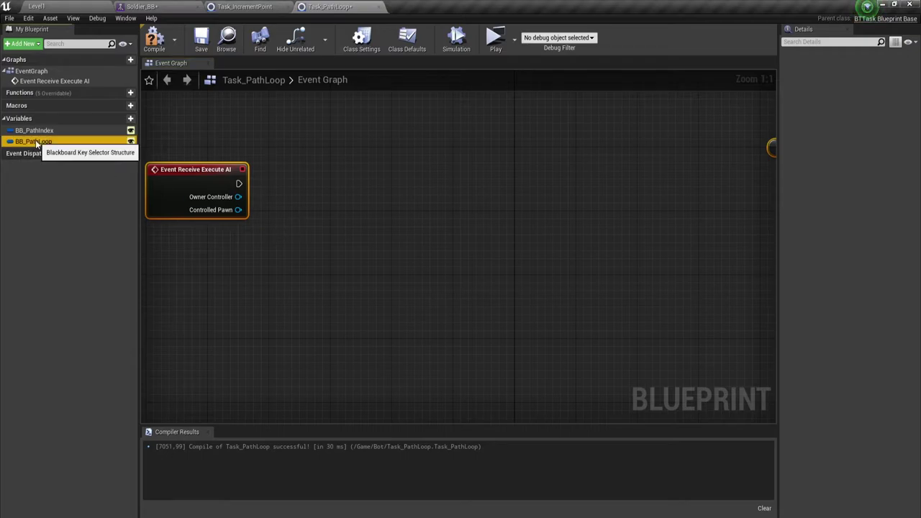
Place a BB_PathLoop getter and feed it into a Get Blackboard Value as Bool node
drag(33, 141, 228, 257)
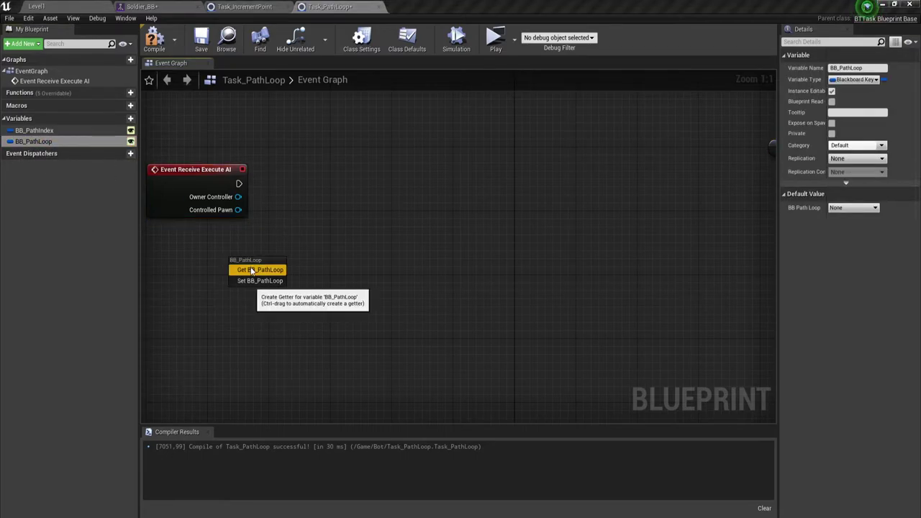
click(252, 270)
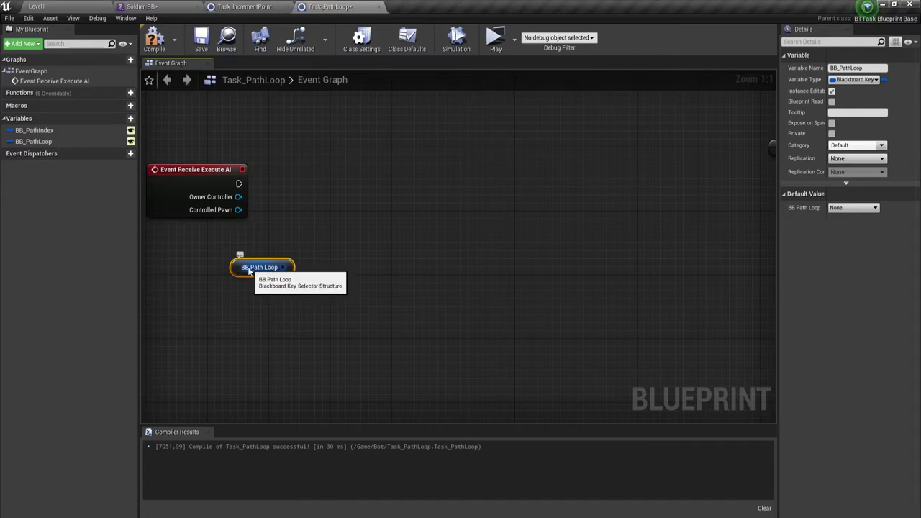
drag(283, 267, 331, 255)
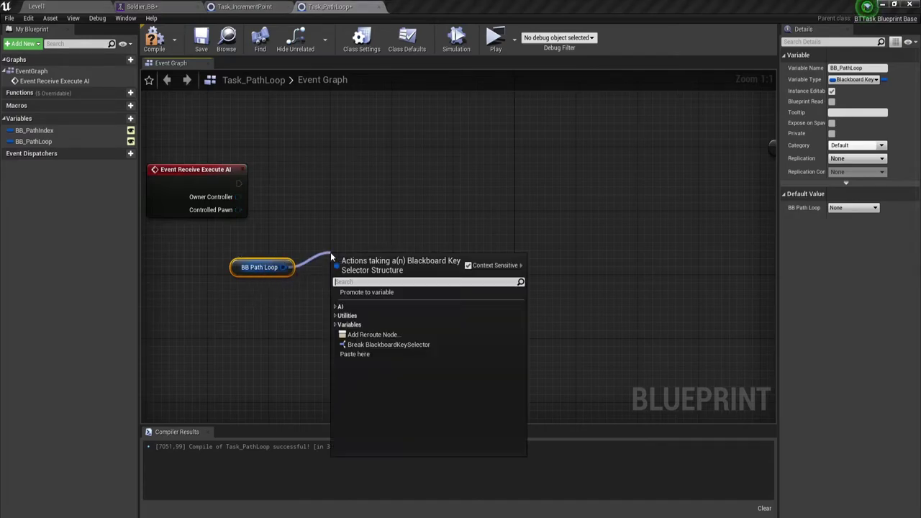
text(get)
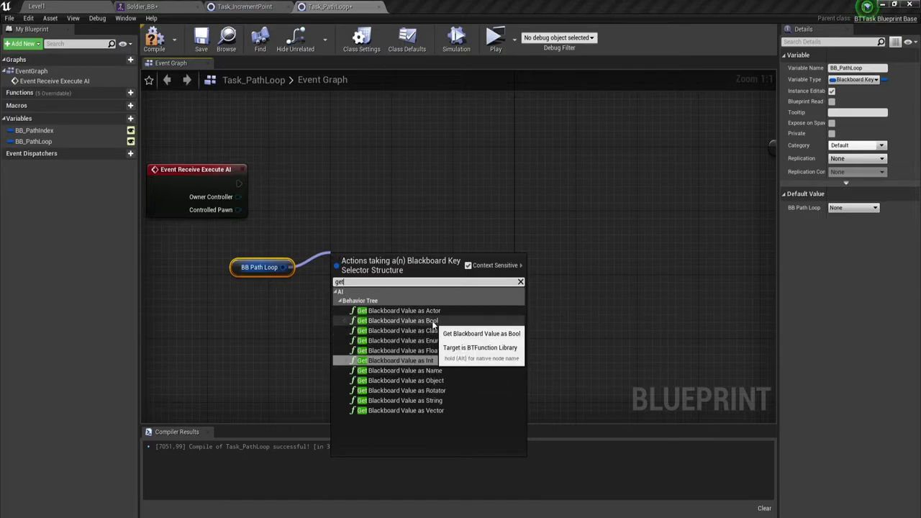
click(410, 321)
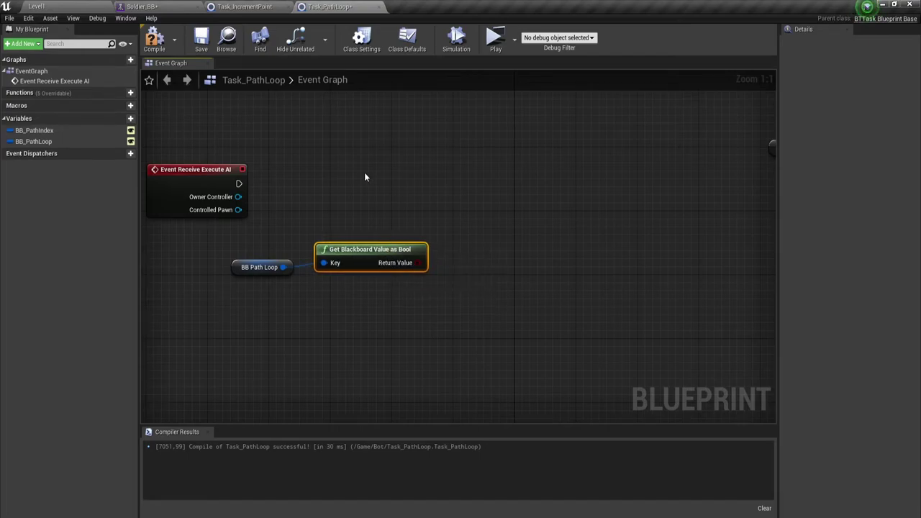
Add a Branch after Event Receive Execute AI, with the Bool return value as its Condition
drag(239, 184, 429, 181)
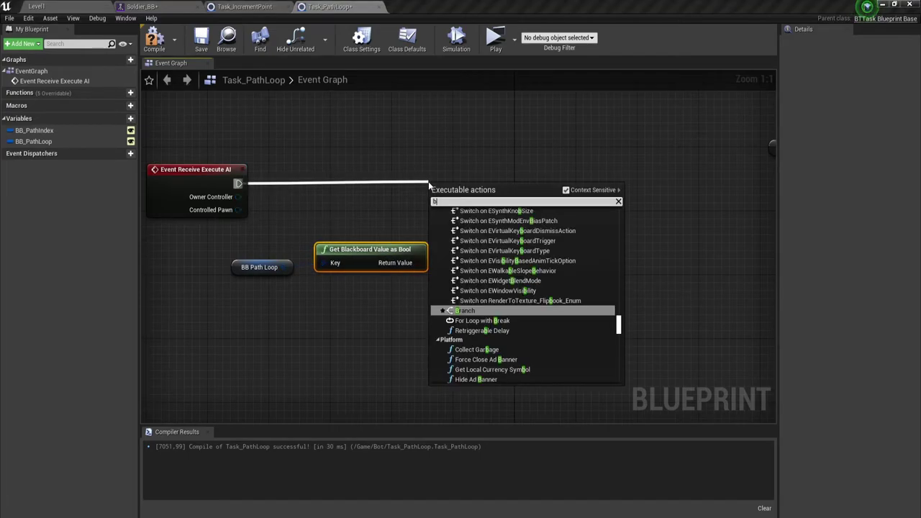
click(467, 318)
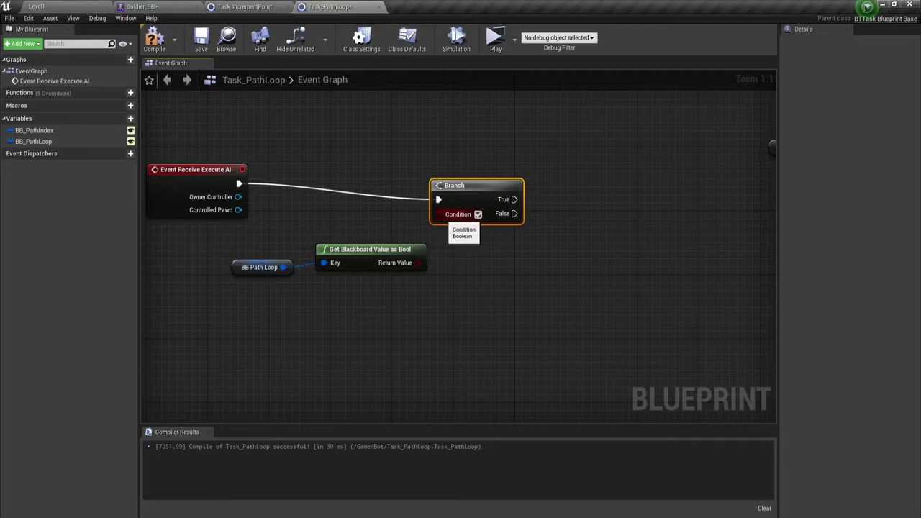
drag(439, 214, 417, 262)
mouse_move(247, 300)
mouse_down()
mouse_move(349, 258)
mouse_move(341, 242)
mouse_up()
drag(470, 194, 477, 178)
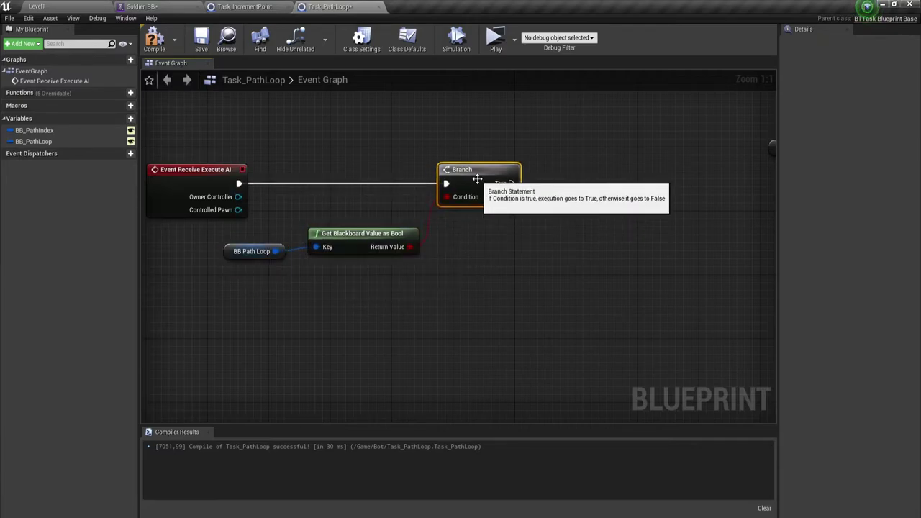
Arrange the pasted nodes beside the Branch and wire True into Set Blackboard Value as Int
right_drag(504, 245, 382, 233)
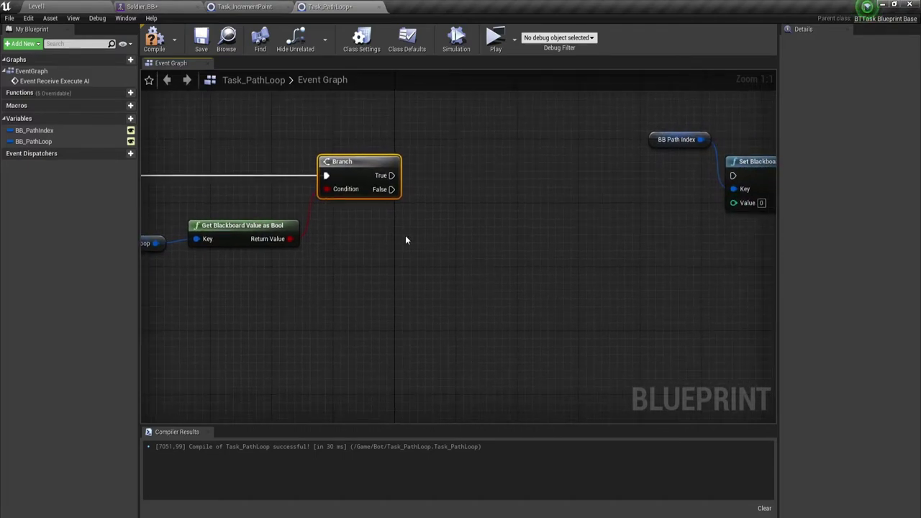
right_drag(577, 263, 487, 240)
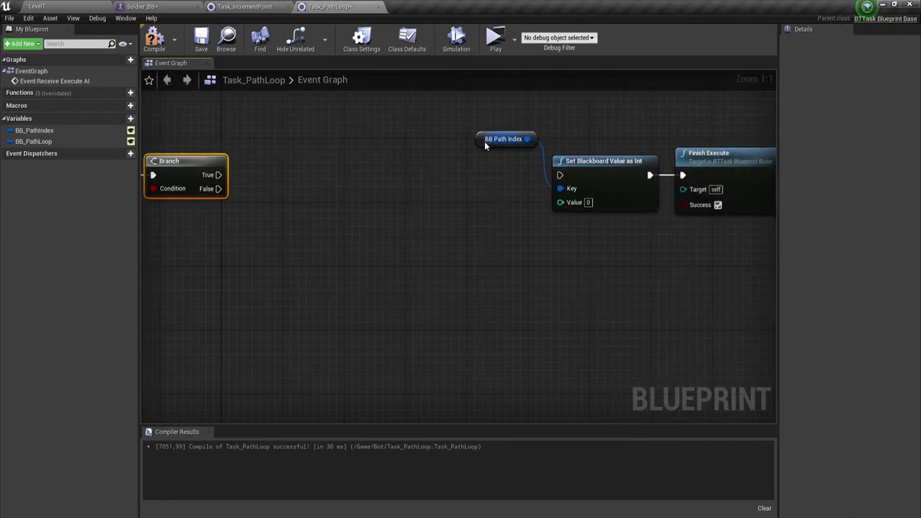
drag(484, 141, 485, 204)
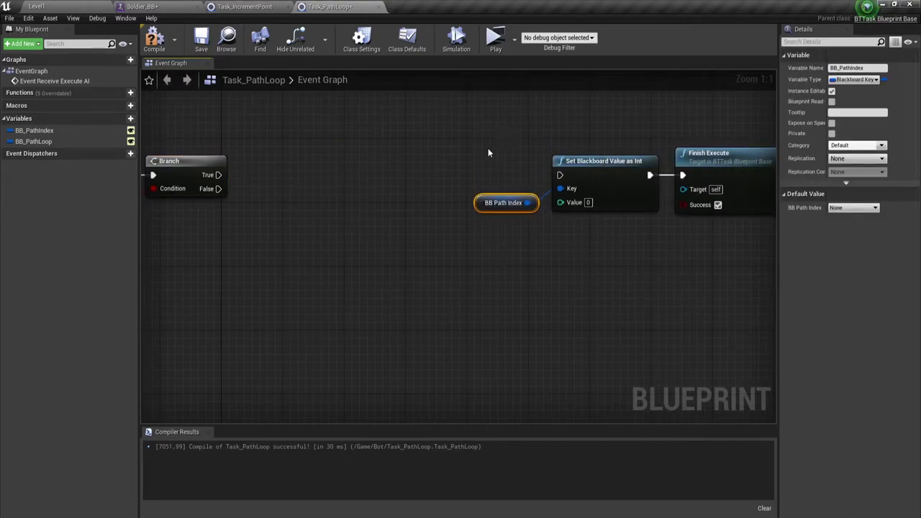
ctrl+click(647, 209)
ctrl+click(695, 170)
mouse_move(695, 170)
mouse_down()
mouse_move(478, 175)
mouse_move(489, 166)
mouse_up()
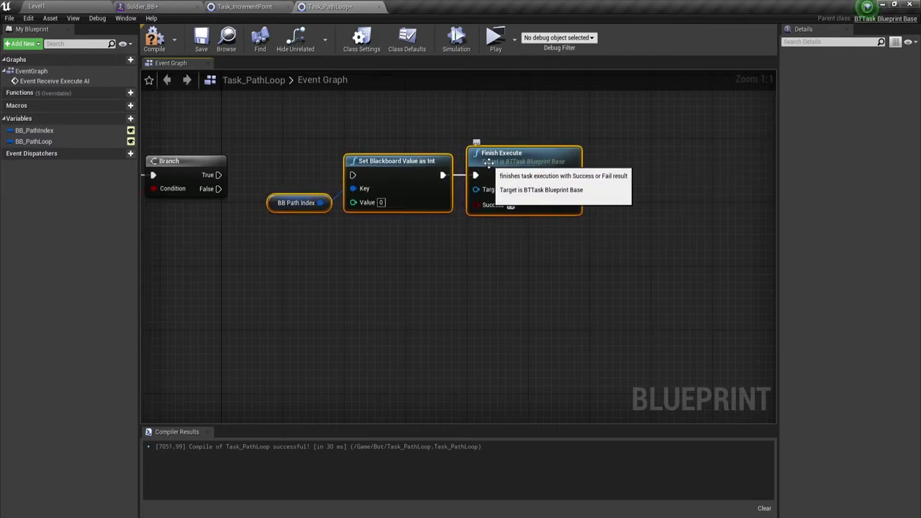
click(362, 233)
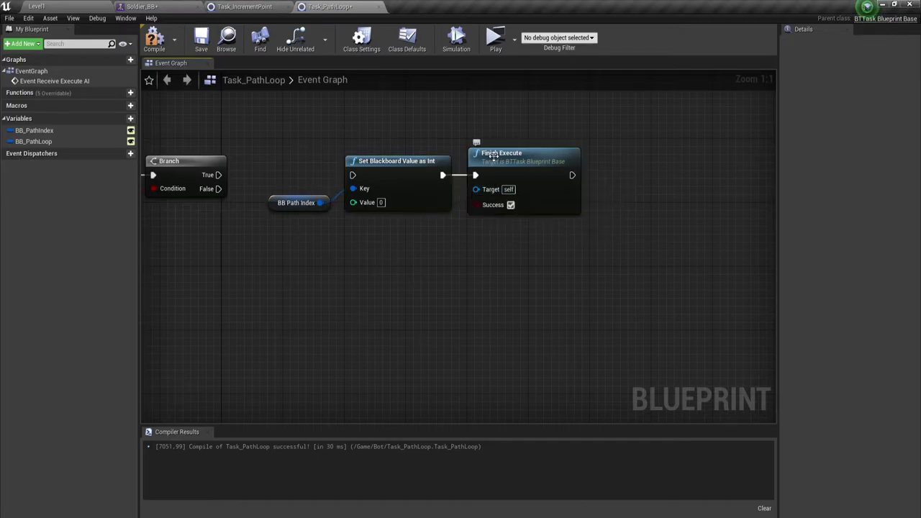
drag(496, 166, 627, 166)
drag(217, 174, 353, 175)
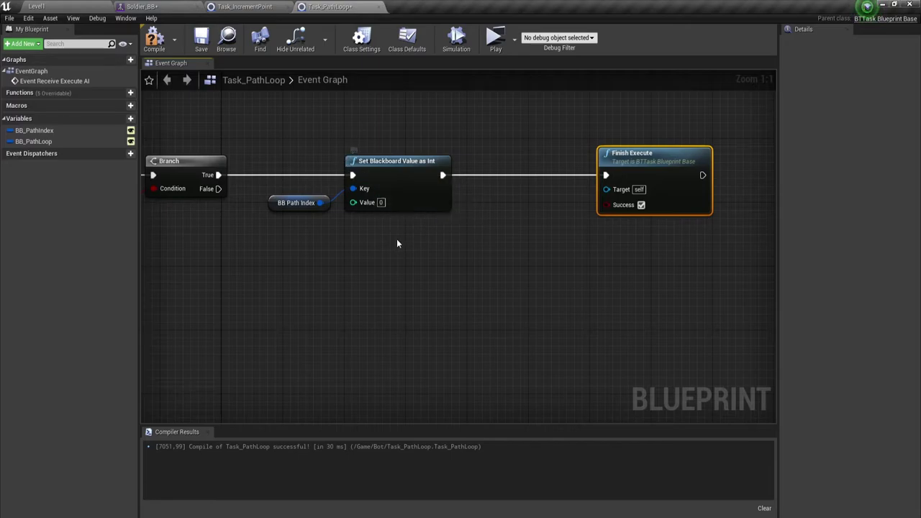
Duplicate Finish Execute with Success unchecked and wire the Branch False output to it
right_drag(312, 237, 329, 224)
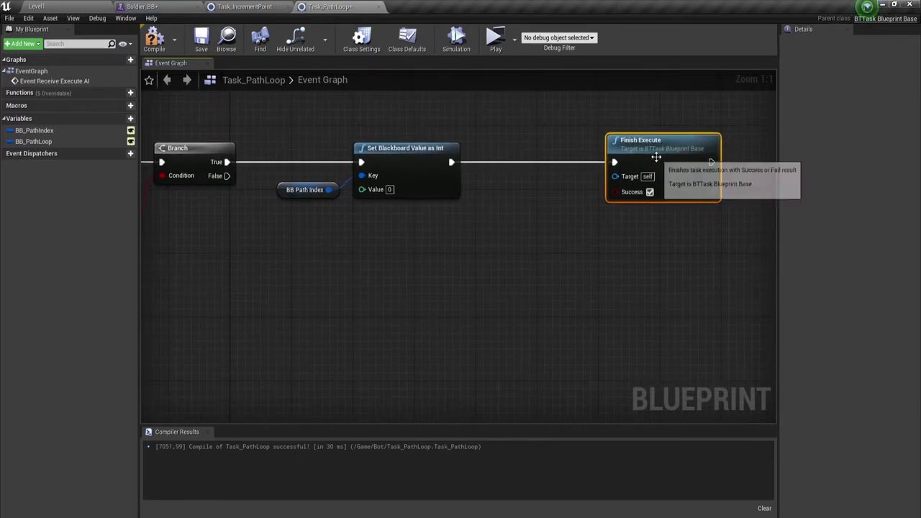
drag(654, 154, 530, 154)
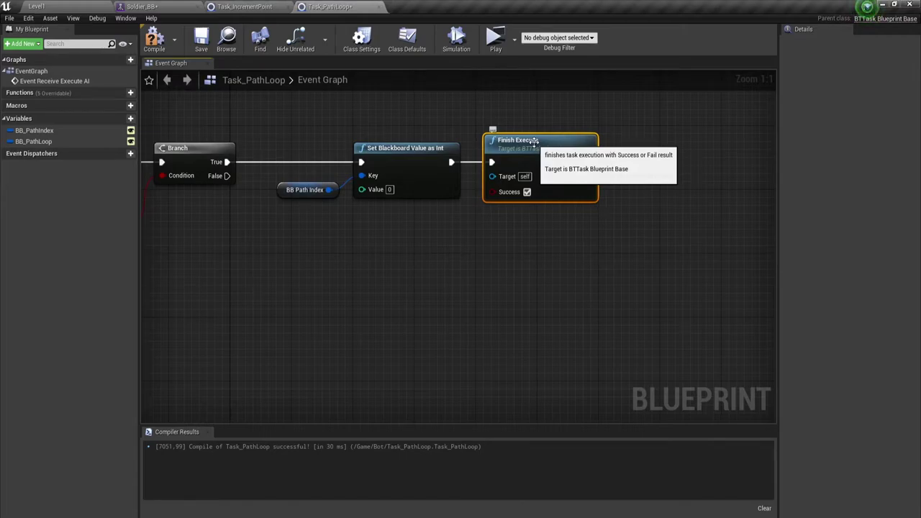
key(ctrl+v)
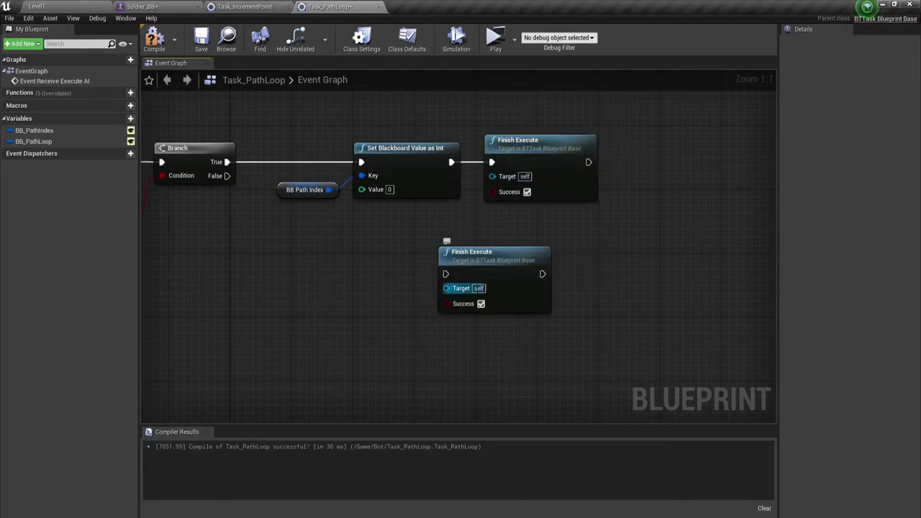
click(481, 304)
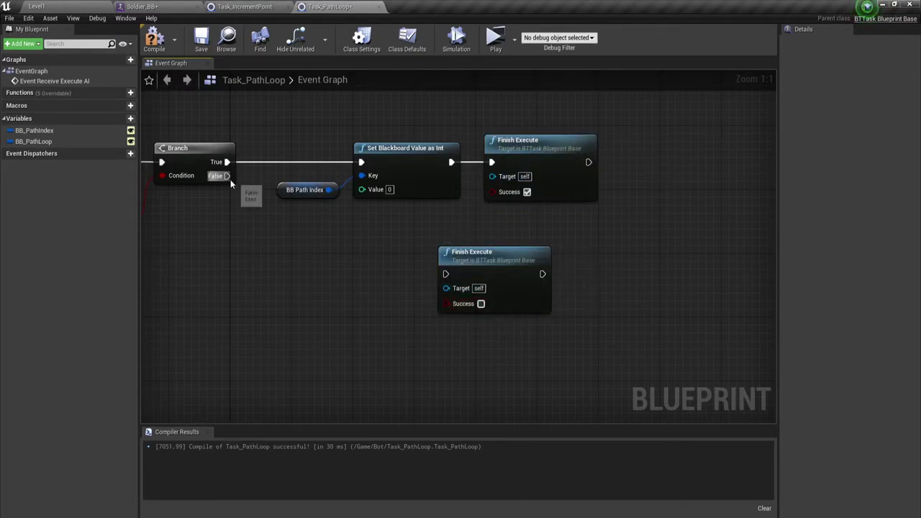
mouse_move(228, 176)
mouse_down()
mouse_move(446, 274)
mouse_move(521, 264)
mouse_up()
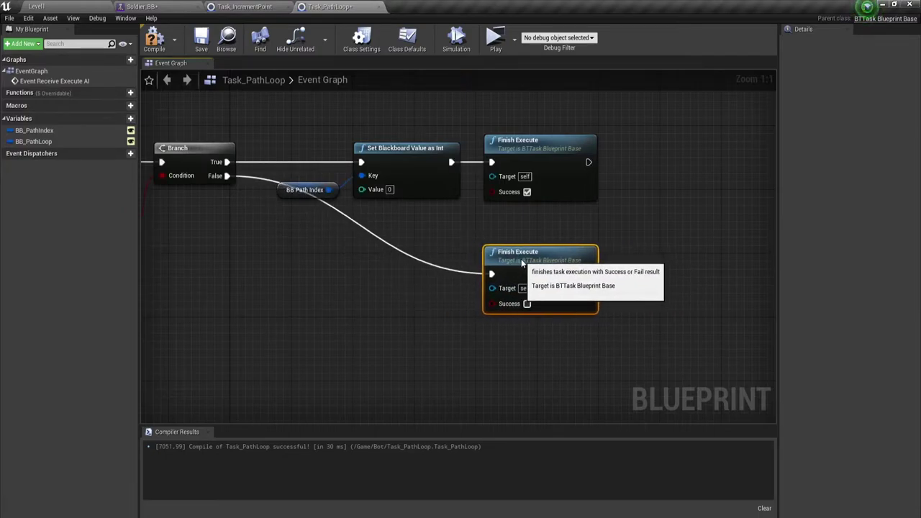
Frame the whole node chain and compile Task_PathLoop
right_drag(189, 206, 289, 182)
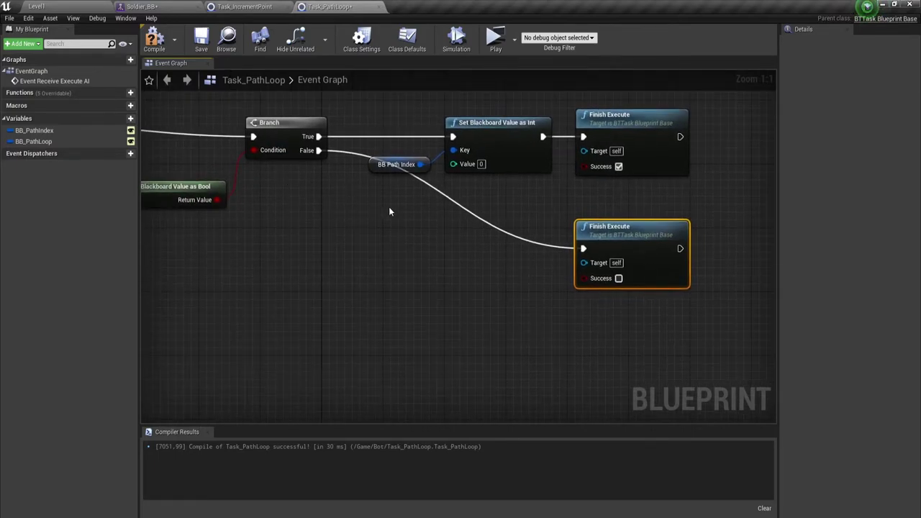
scroll(315, 238, down, 1)
scroll(339, 240, down, 1)
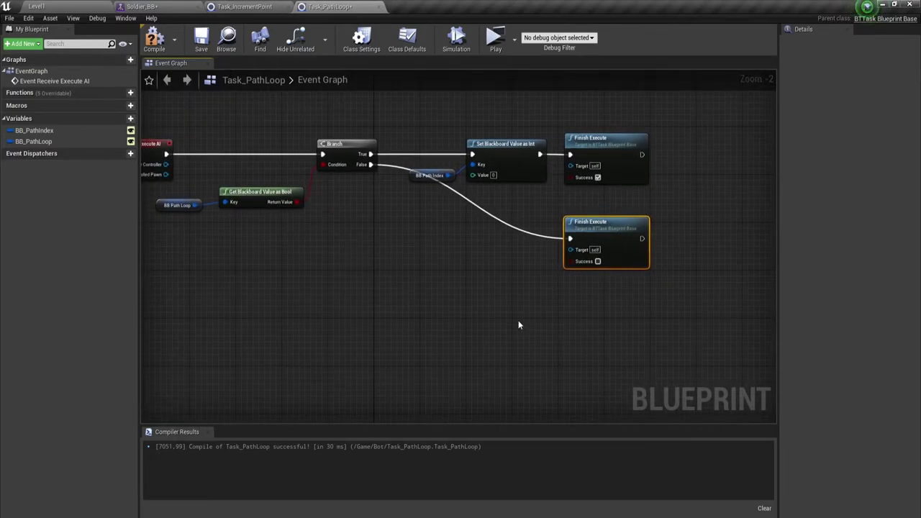
drag(621, 213, 621, 212)
right_drag(588, 278, 505, 270)
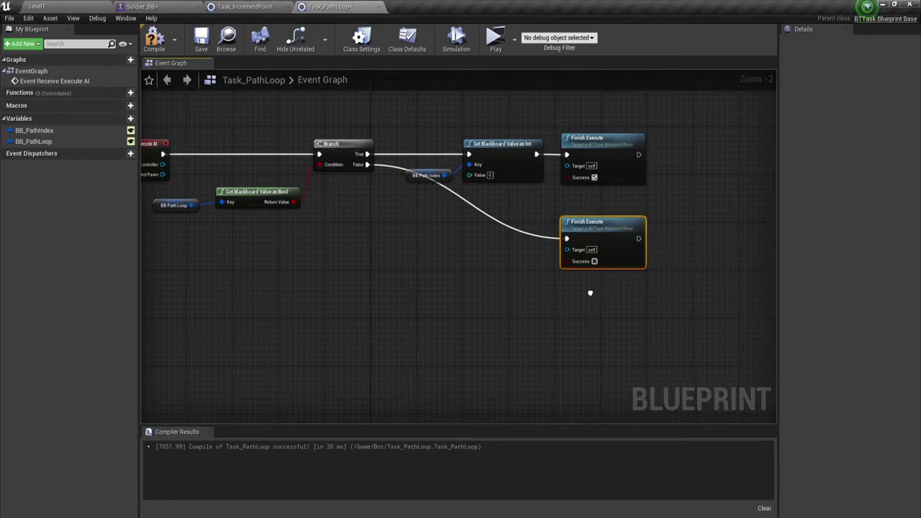
drag(478, 293, 561, 209)
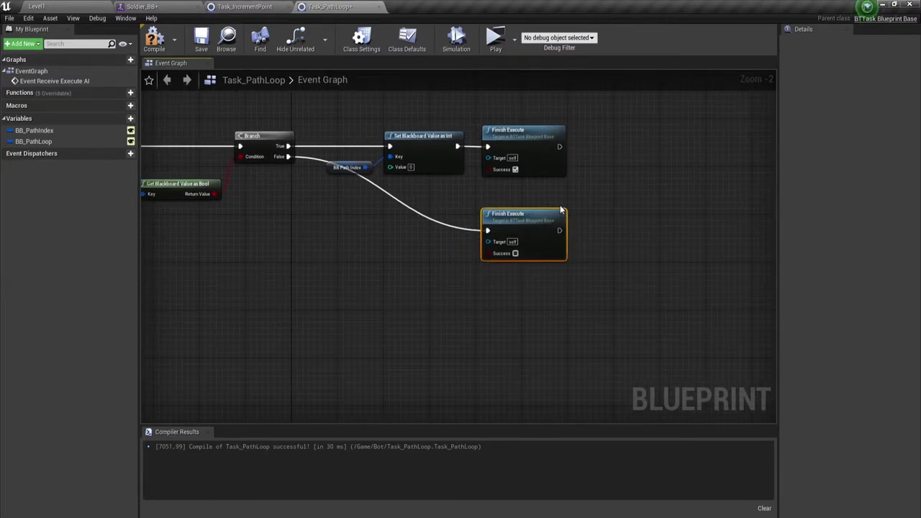
click(500, 292)
right_drag(319, 271, 423, 295)
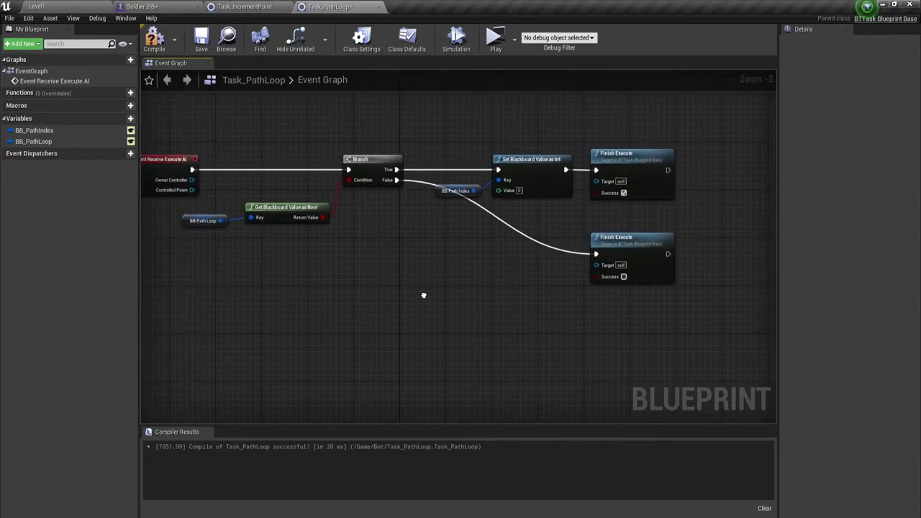
click(161, 42)
right_drag(377, 225, 410, 213)
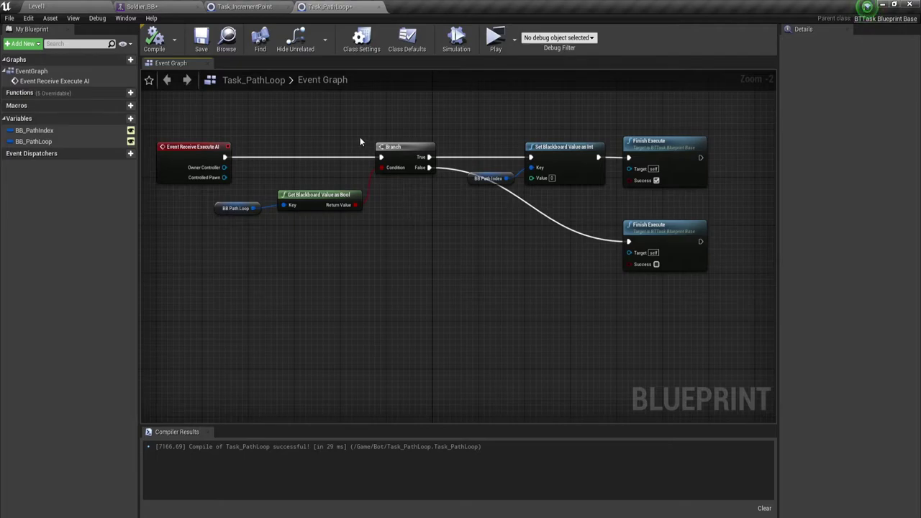
In Soldier_BT, add a Task Path Loop node under the Selector, beside Task_IncrementPoint
click(140, 7)
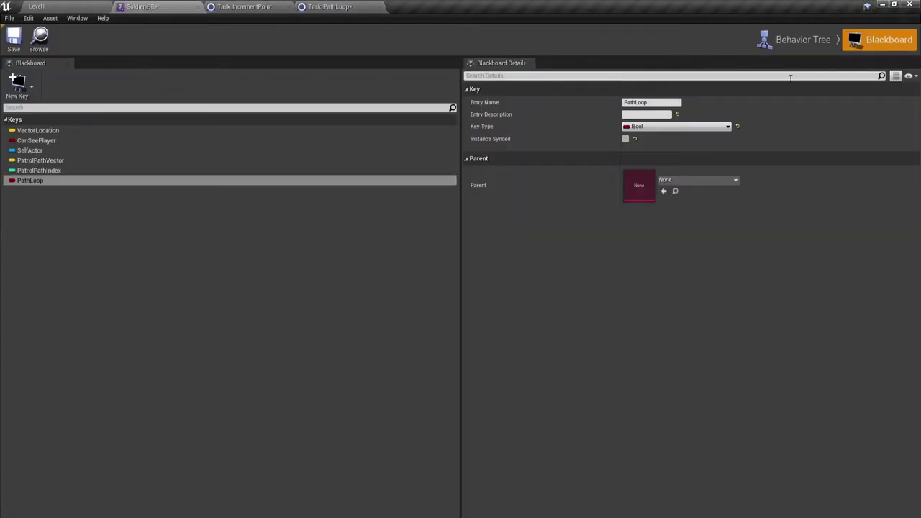
click(799, 39)
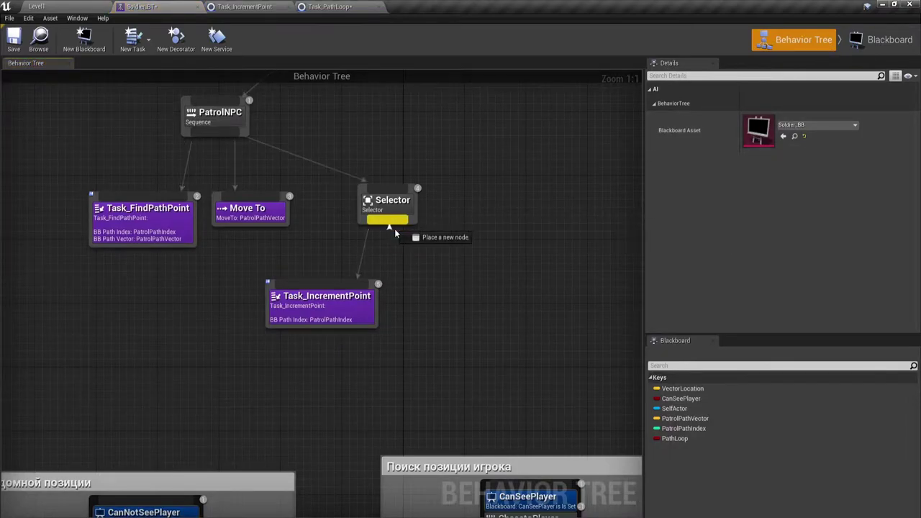
drag(395, 229, 409, 250)
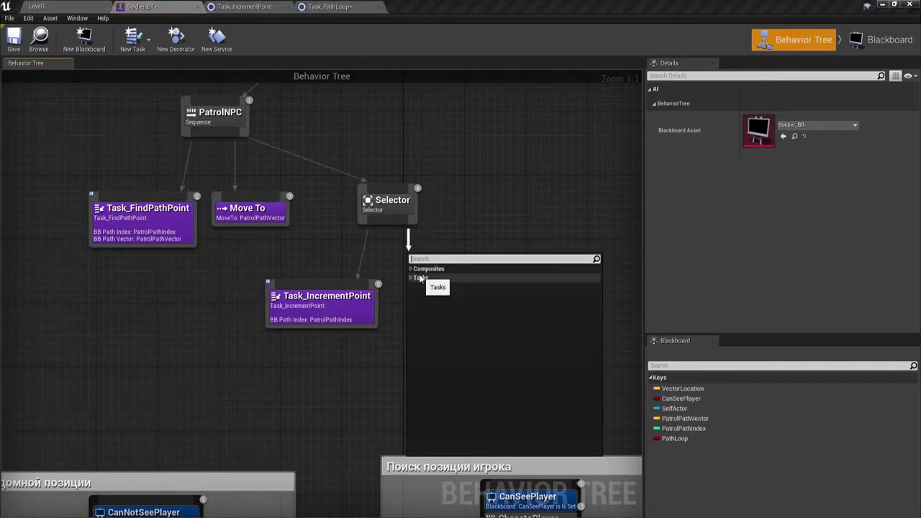
text(Tas)
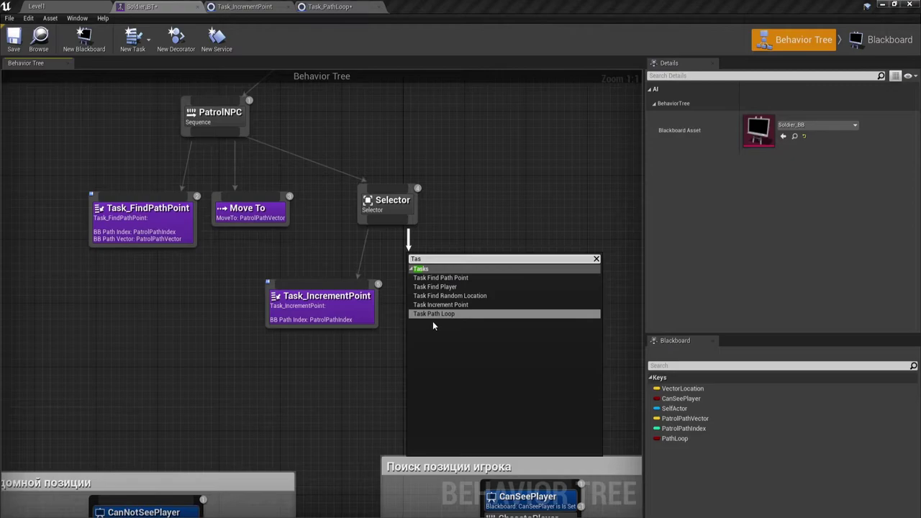
click(435, 314)
drag(469, 260, 462, 277)
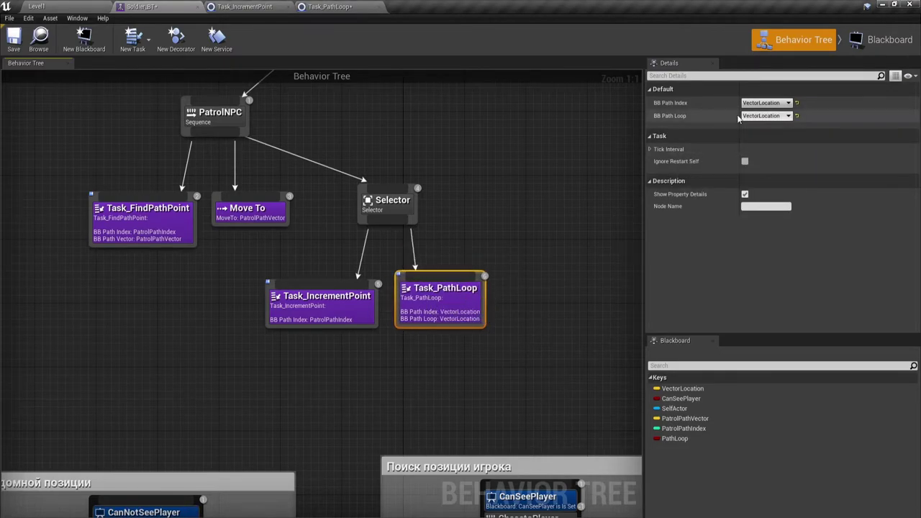
Set BB Path Index to PatrolPathIndex and BB Path Loop to PathLoop, then save Soldier_BT
click(765, 104)
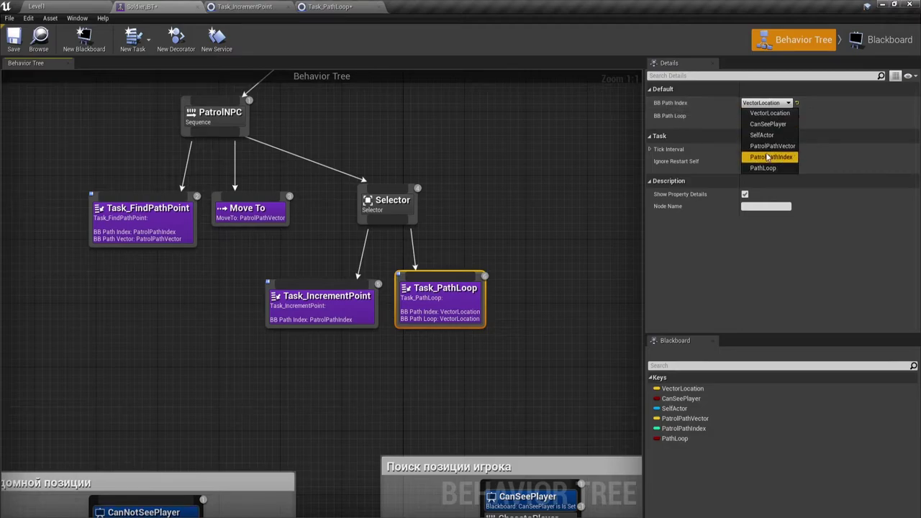
click(771, 158)
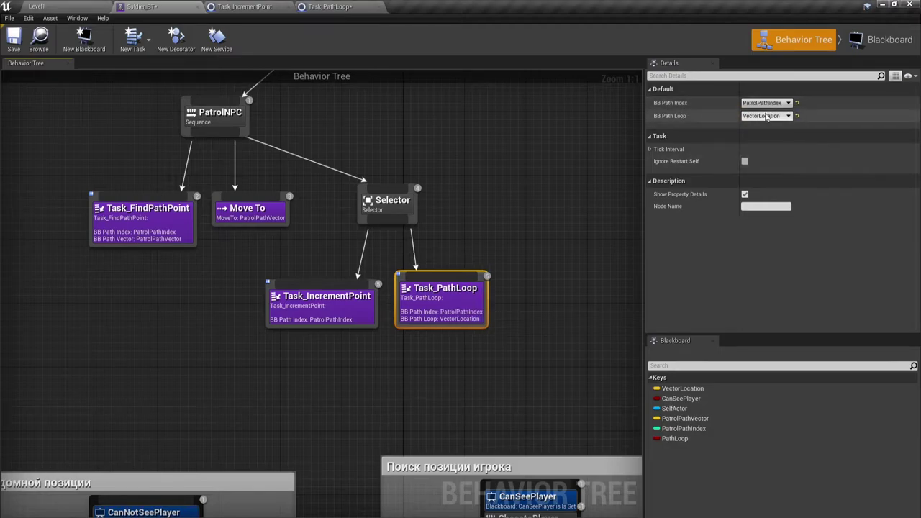
click(770, 120)
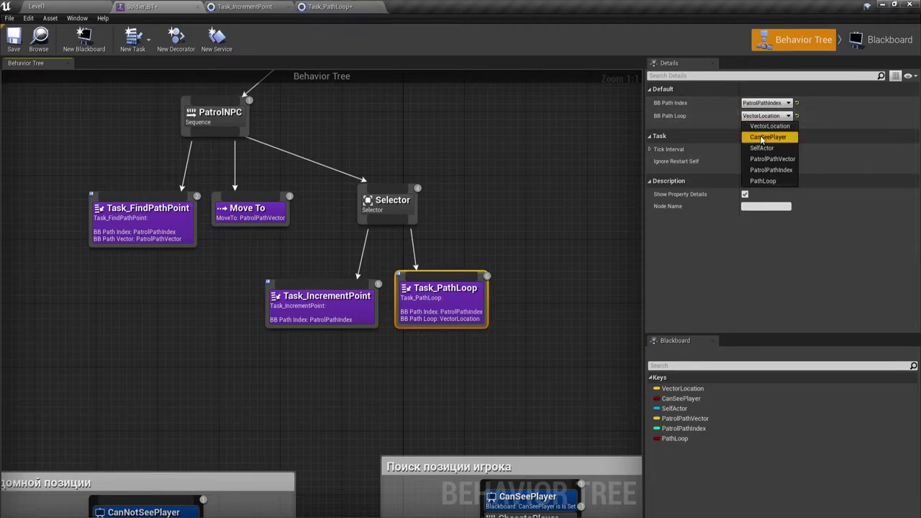
click(765, 180)
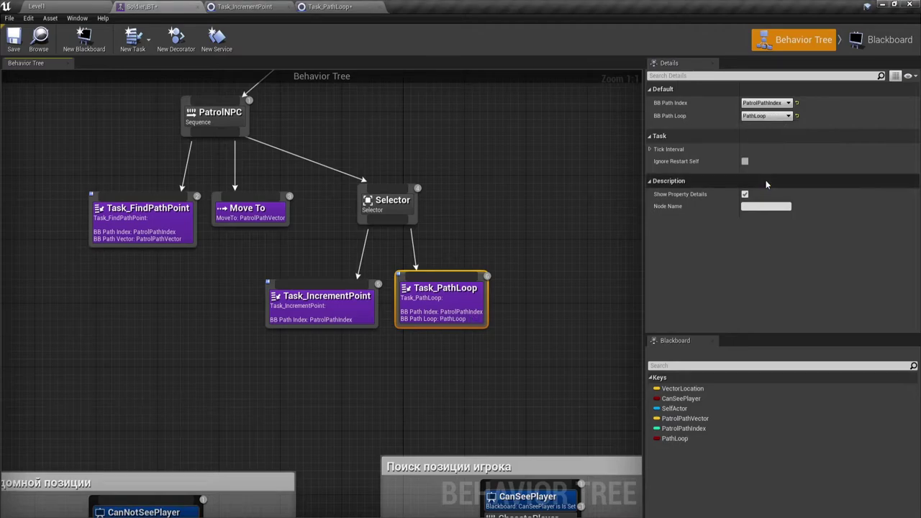
click(13, 37)
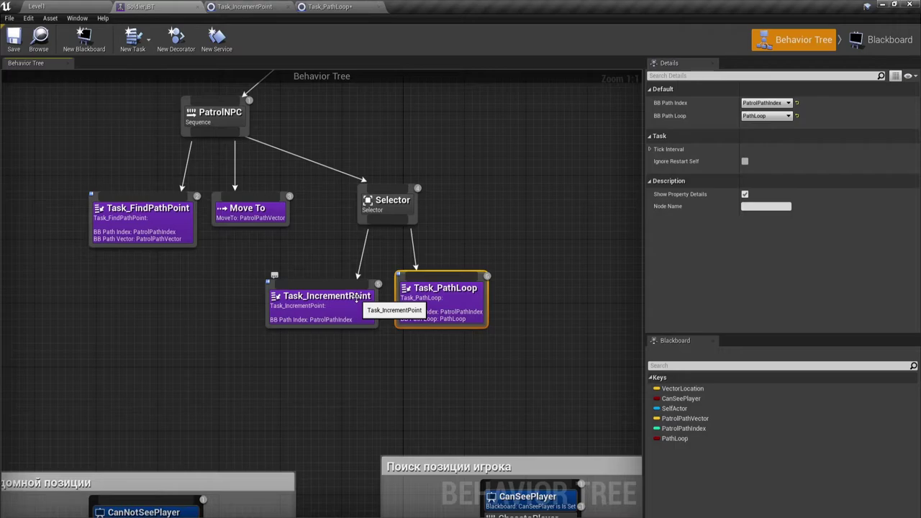
Open the BP_SoldierCH_AI blueprint from Level1 and nudge the Run Behavior Tree node into place
click(83, 9)
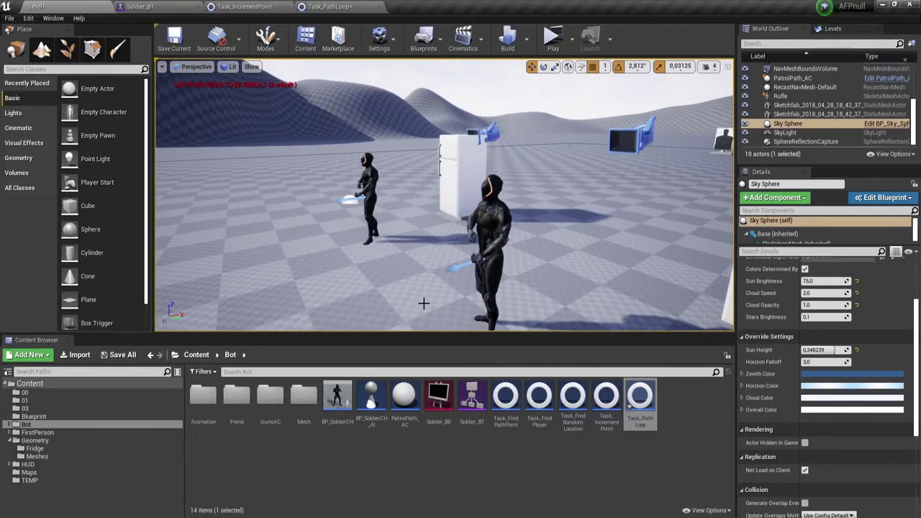
double_click(371, 419)
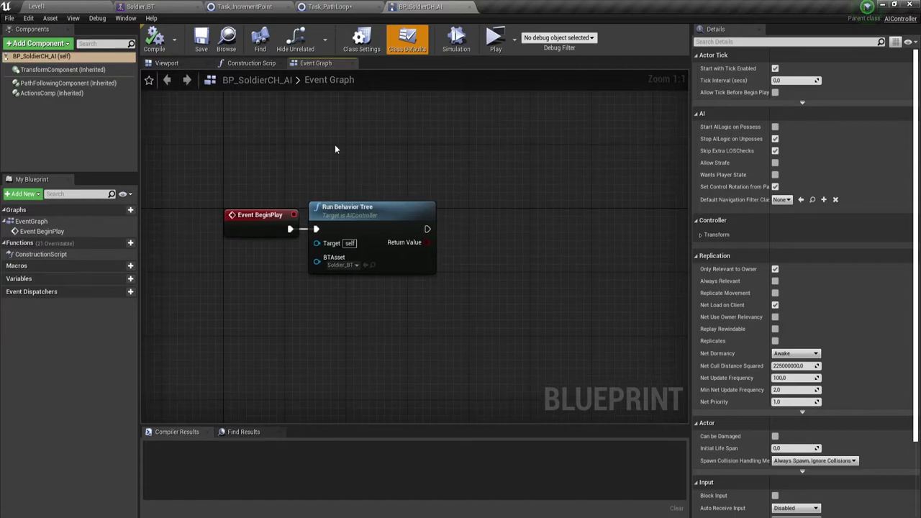
drag(335, 149, 395, 331)
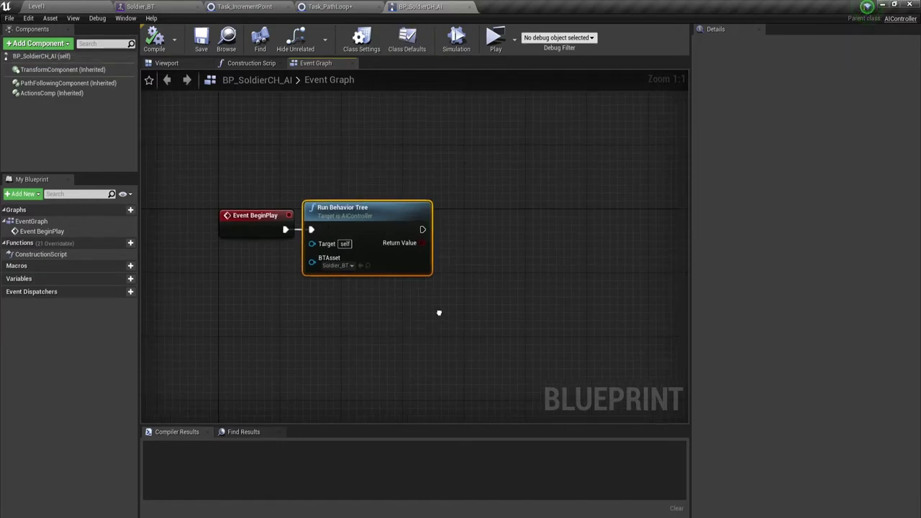
right_drag(439, 313, 380, 311)
mouse_move(300, 218)
mouse_down()
mouse_move(323, 234)
mouse_move(300, 216)
mouse_up()
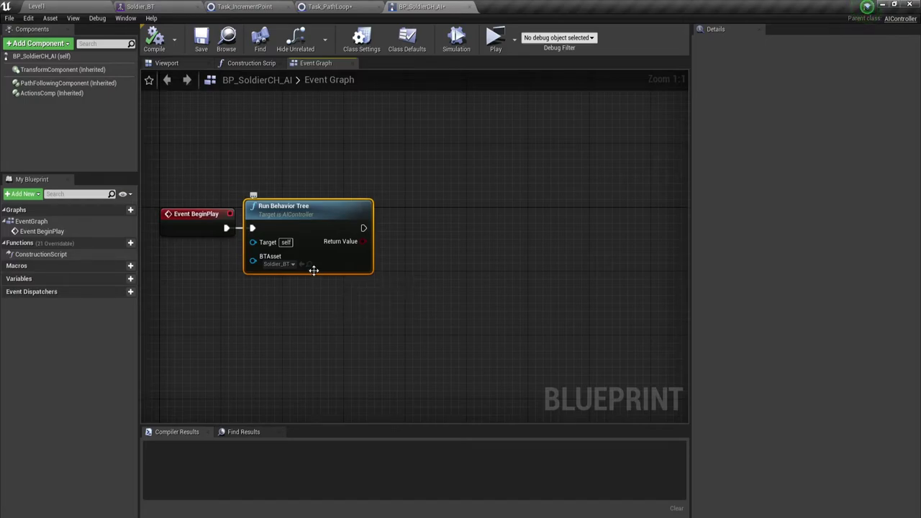
Search 'get contr' in the Event Graph and add a Get Controlled Pawn node
drag(363, 229, 400, 223)
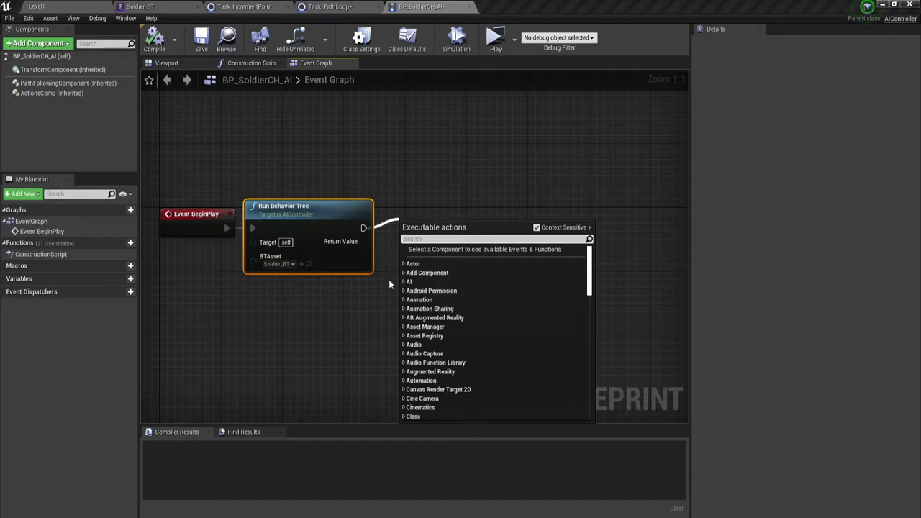
right_click(336, 314)
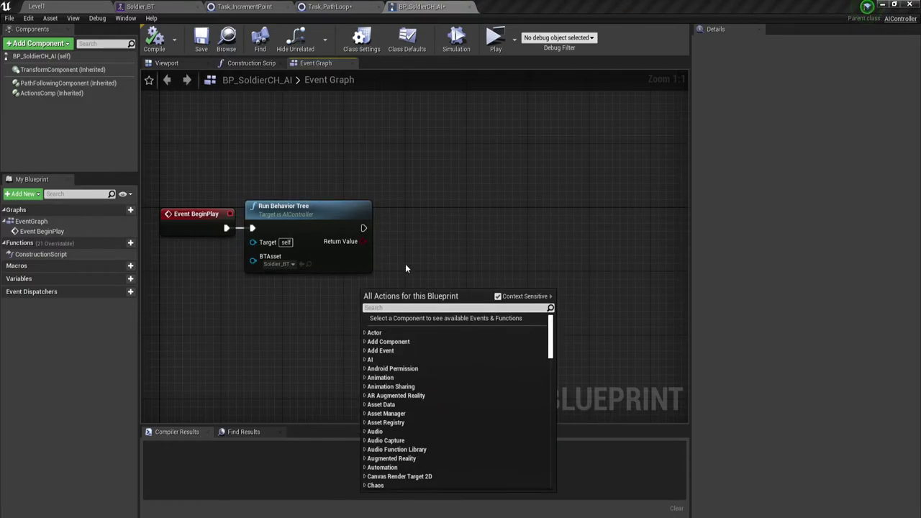
click(429, 252)
right_drag(308, 273, 304, 278)
right_click(304, 278)
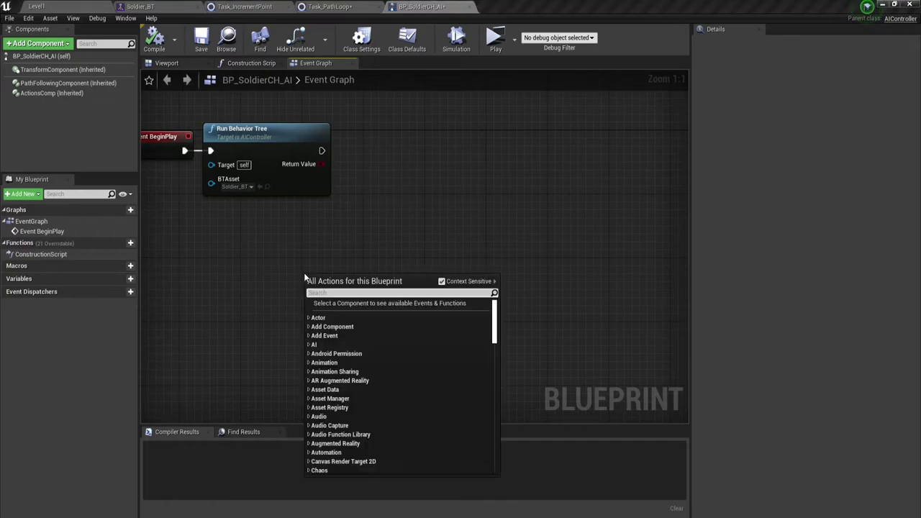
text(get)
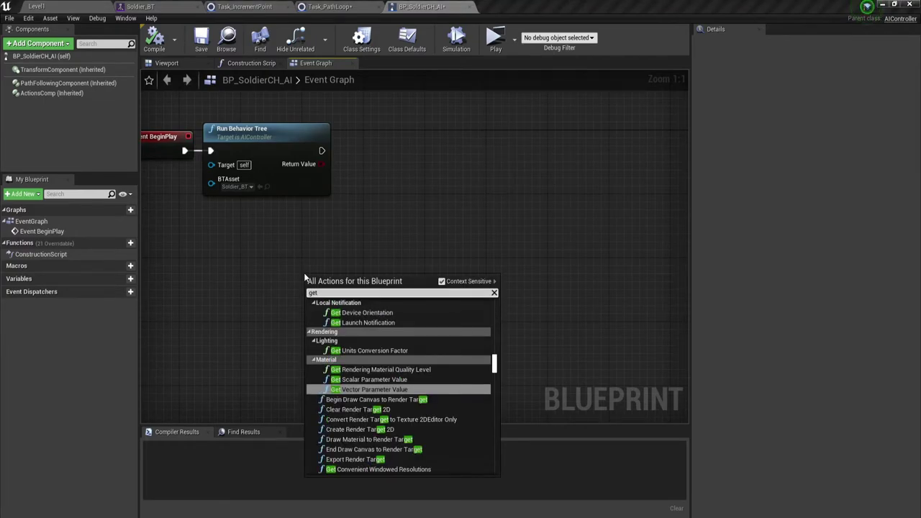
text(c)
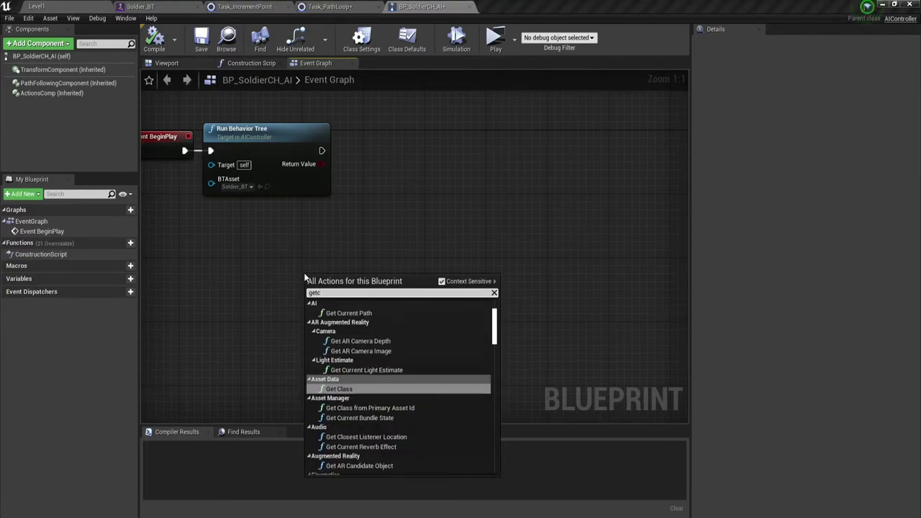
text(o)
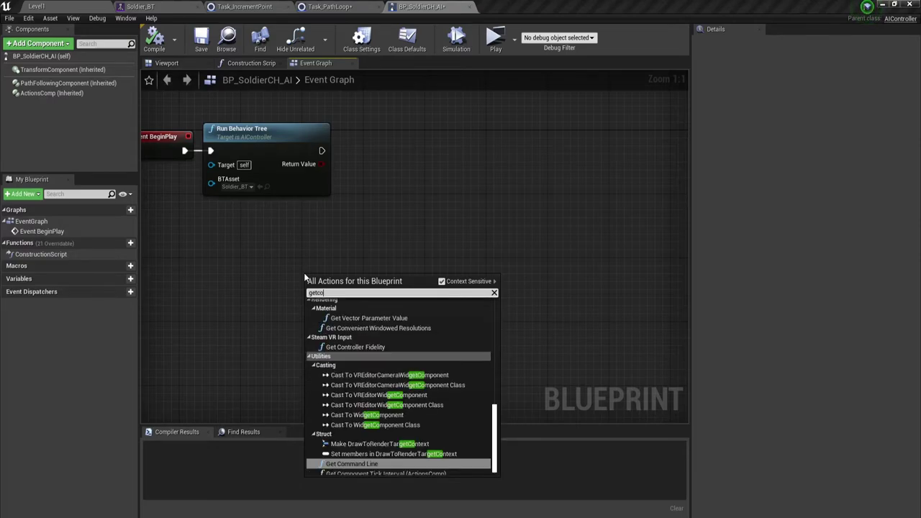
text(ntr)
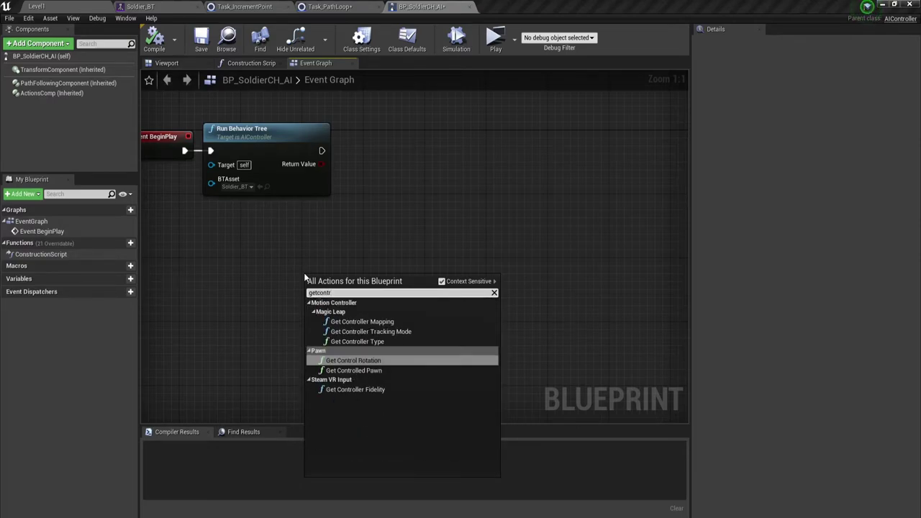
click(430, 243)
right_drag(309, 254, 306, 266)
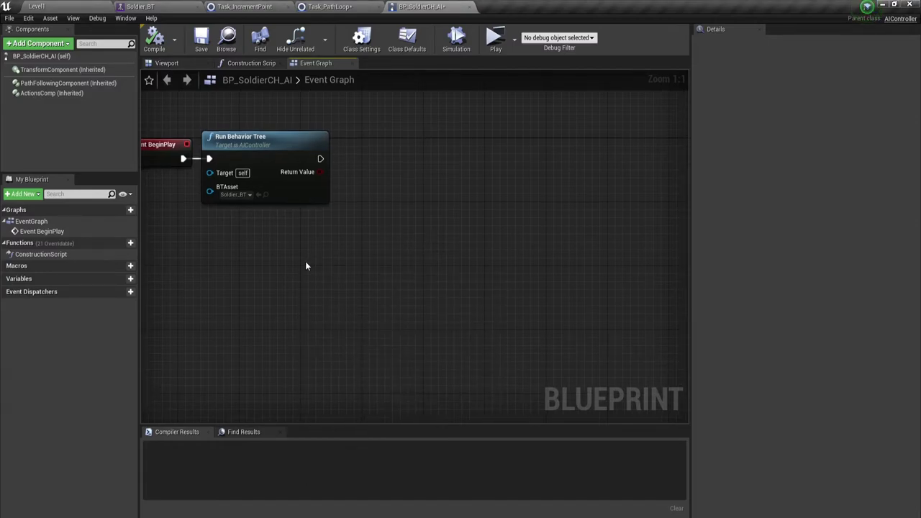
right_click(306, 266)
text(g)
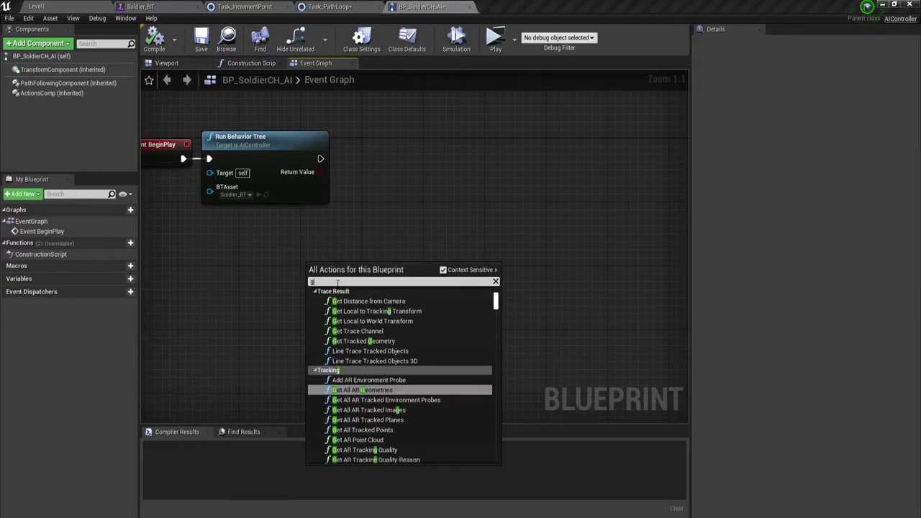
text(et co)
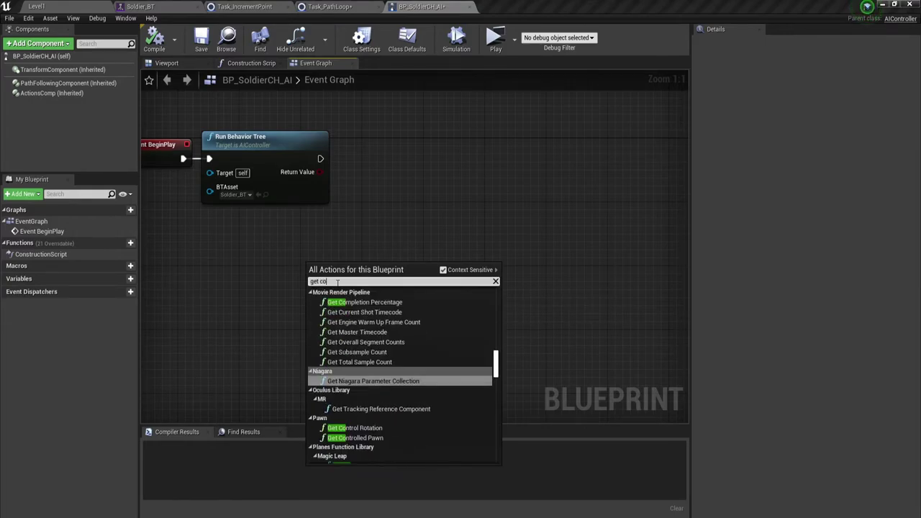
text(ntrol)
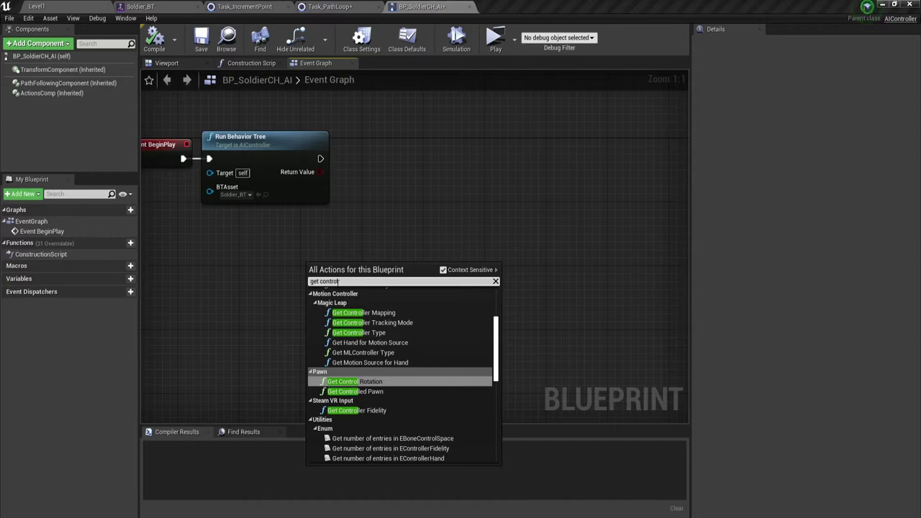
click(365, 391)
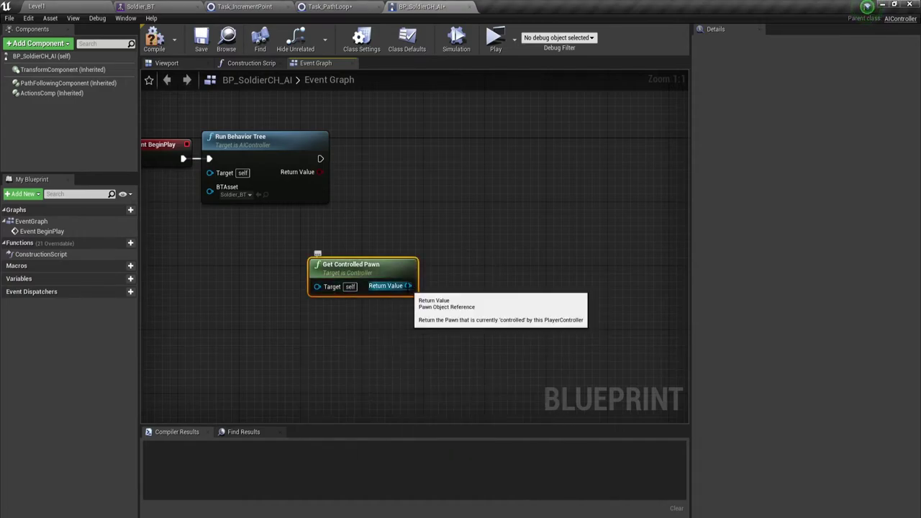
Cast Get Controlled Pawn's Return Value to BP_SoldierCH, driven by Run Behavior Tree's exec output
drag(408, 286, 414, 122)
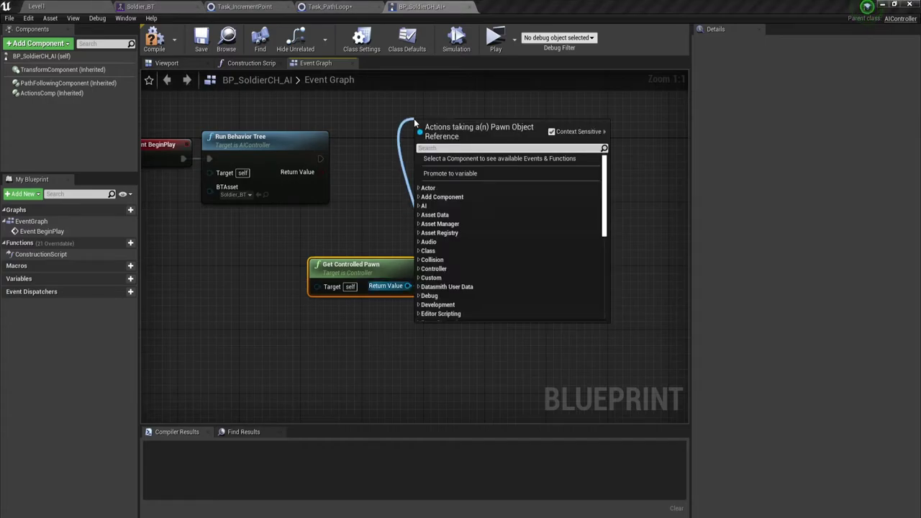
text(cast)
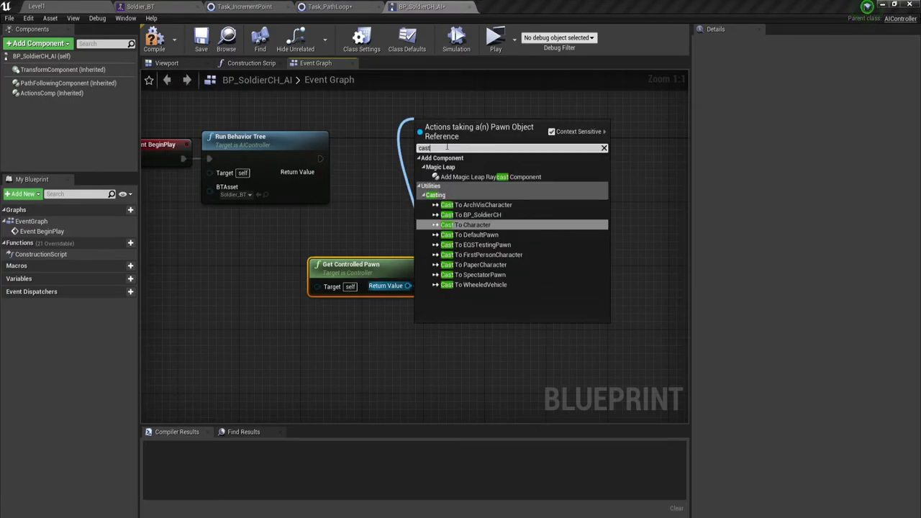
click(472, 215)
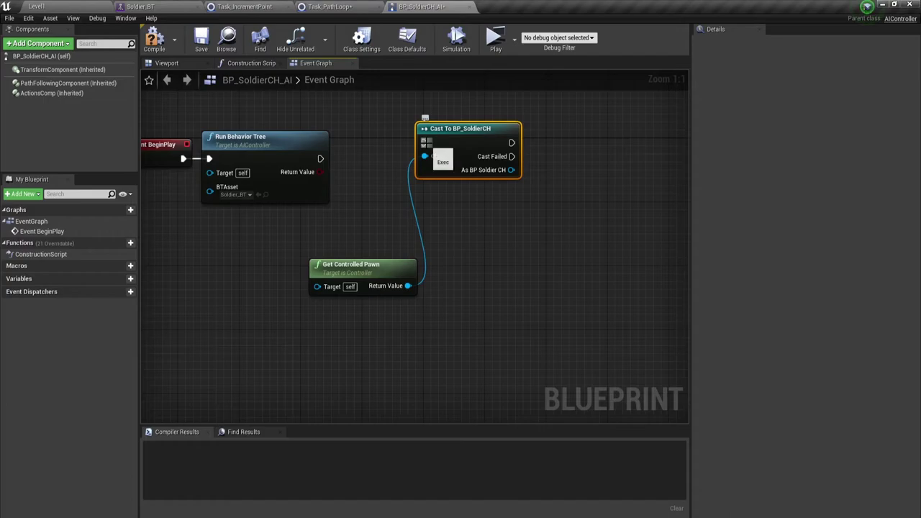
drag(425, 142, 320, 158)
Rearrange the cast and Get Controlled Pawn nodes to the left
mouse_move(453, 143)
mouse_down()
mouse_move(446, 167)
mouse_move(431, 160)
mouse_up()
drag(386, 267, 338, 265)
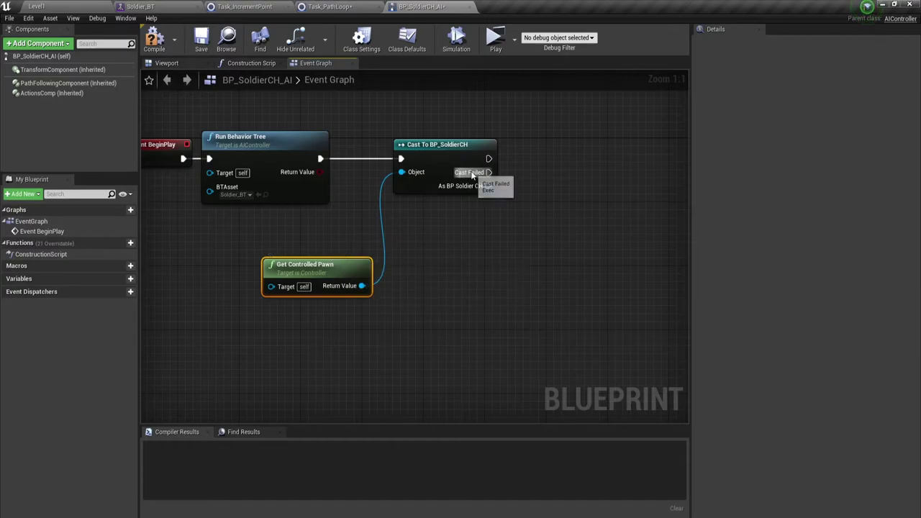
right_drag(422, 280, 356, 316)
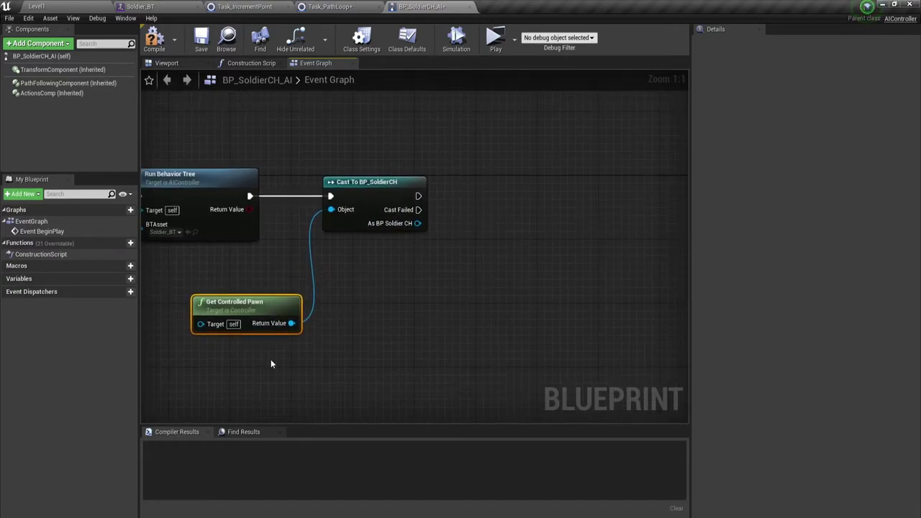
ctrl+click(345, 206)
drag(345, 205, 315, 205)
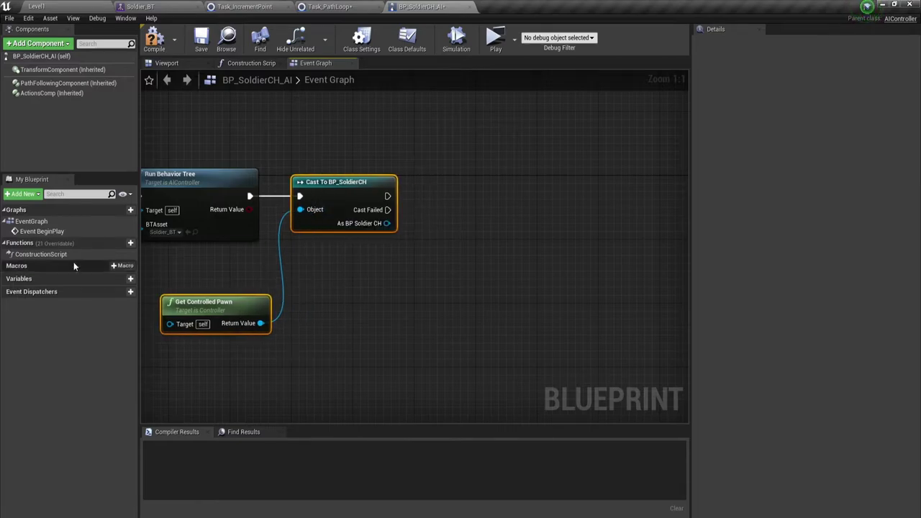
drag(386, 223, 412, 211)
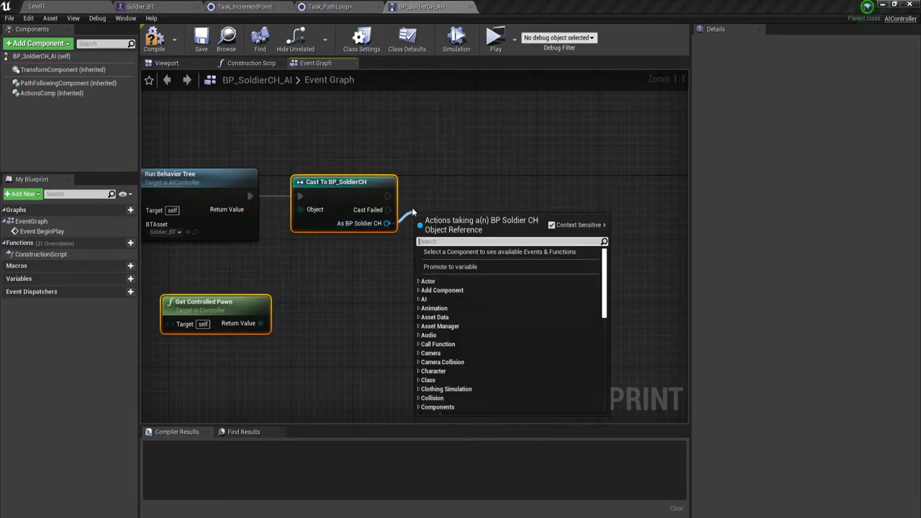
Promote the As BP Soldier CH result to a new variable named MyPlayer via a SET node
click(442, 267)
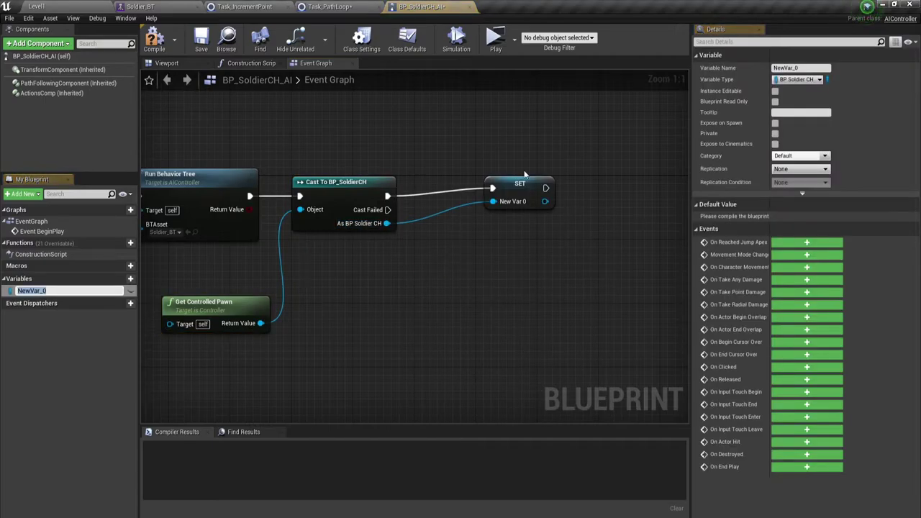
drag(525, 180, 448, 188)
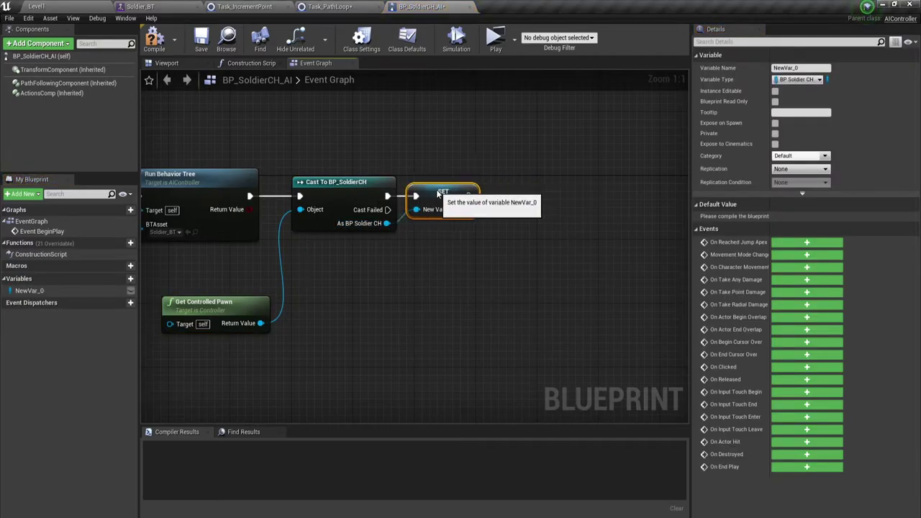
click(798, 67)
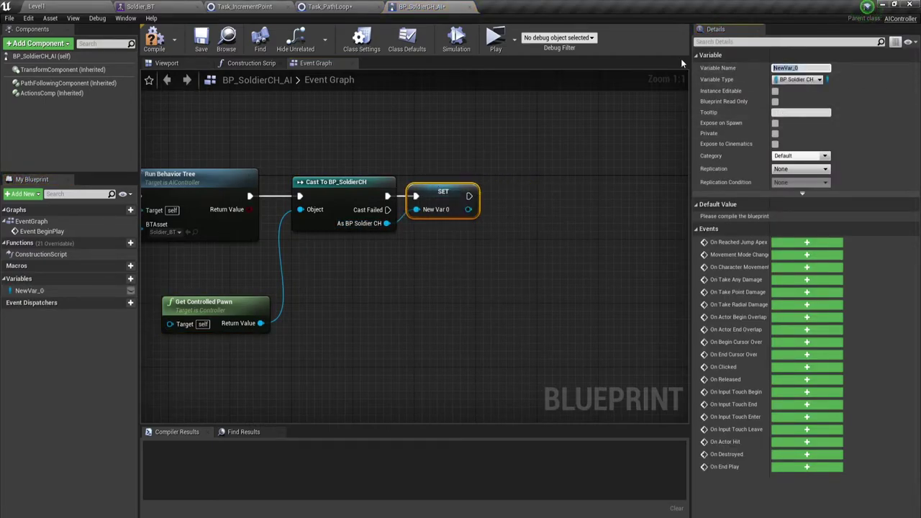
text(MyP)
text(layer)
key(Return)
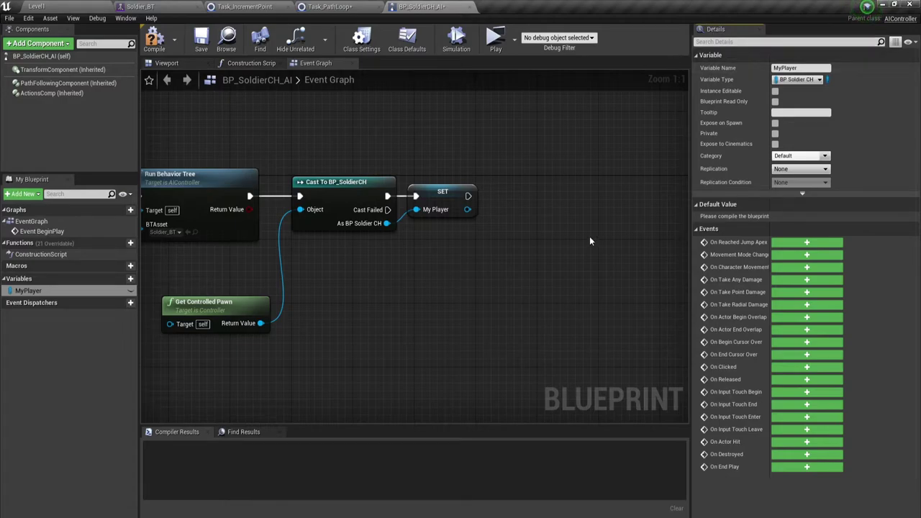
mouse_move(576, 243)
right_down()
mouse_move(418, 234)
mouse_move(420, 257)
right_up()
drag(319, 228, 348, 266)
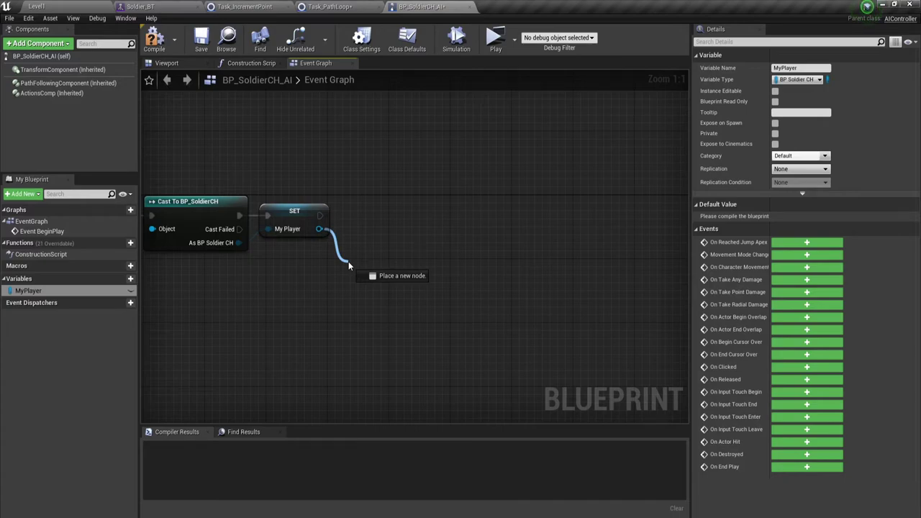
drag(349, 264, 349, 263)
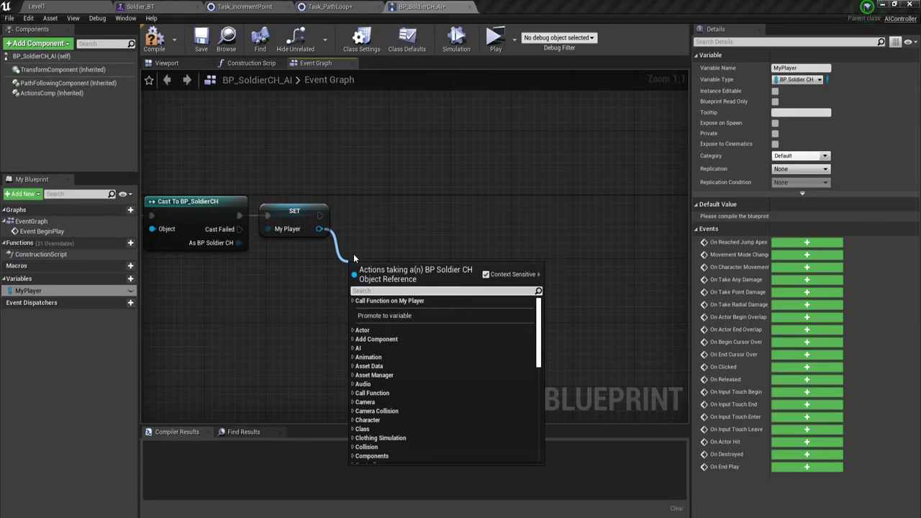
Add a Get Patrol Path node from My Player's output, placed beside the SET node
click(332, 229)
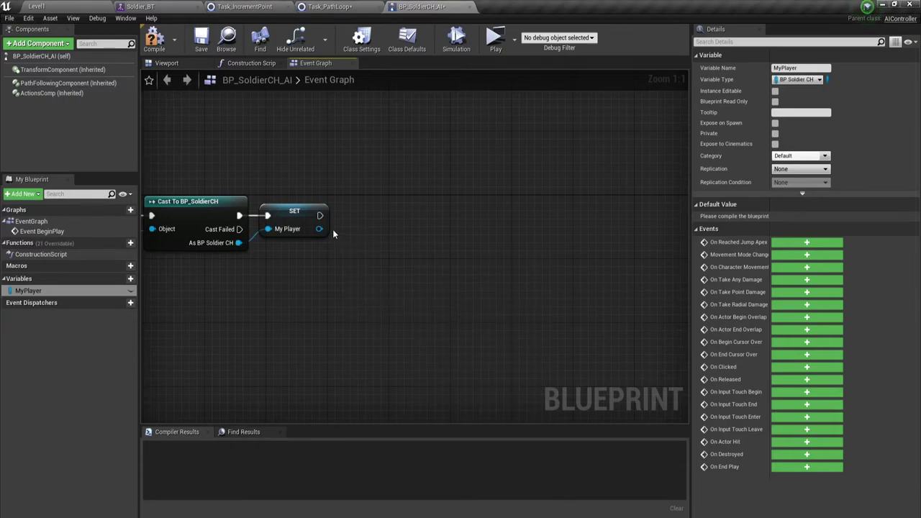
drag(319, 229, 372, 276)
text(pa)
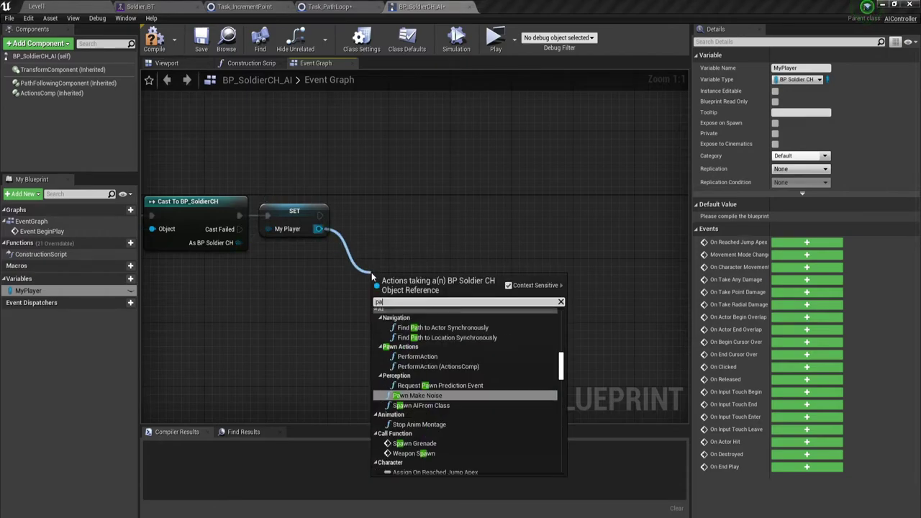
text(t)
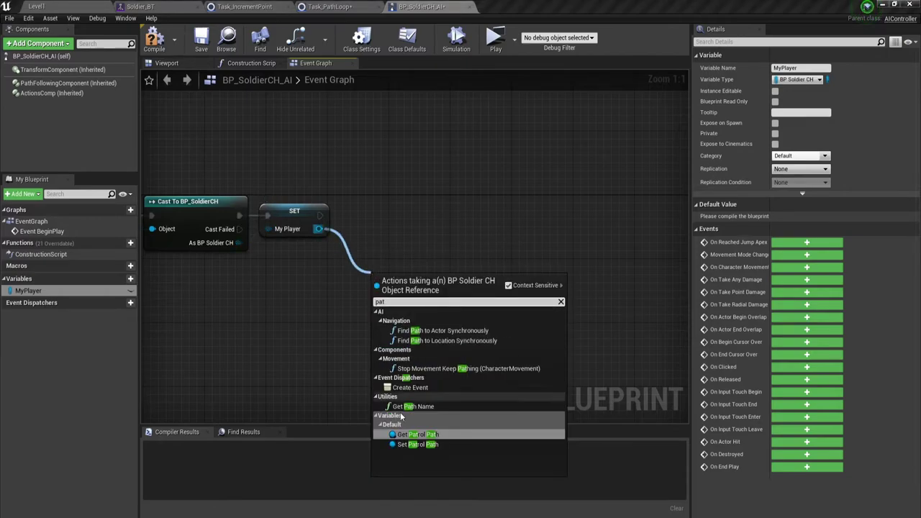
click(427, 435)
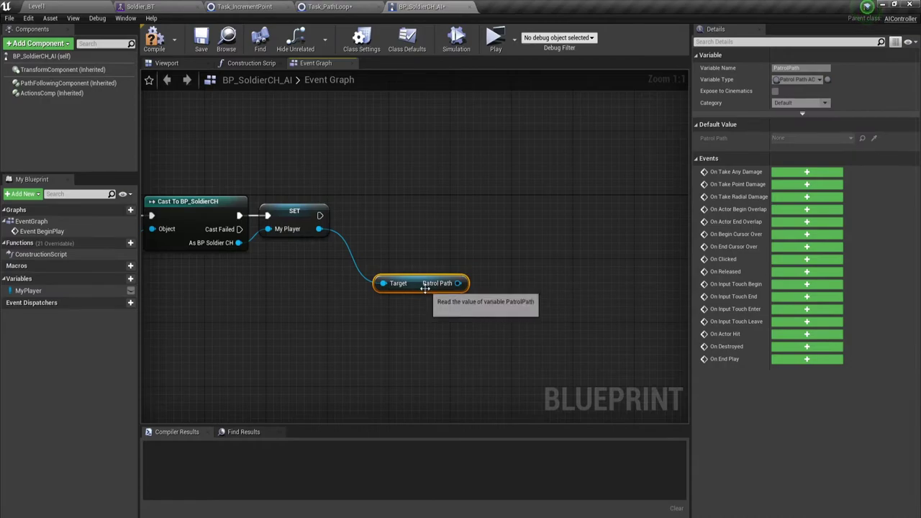
drag(411, 283, 366, 251)
mouse_move(373, 182)
mouse_down()
mouse_move(504, 309)
mouse_move(327, 262)
mouse_up()
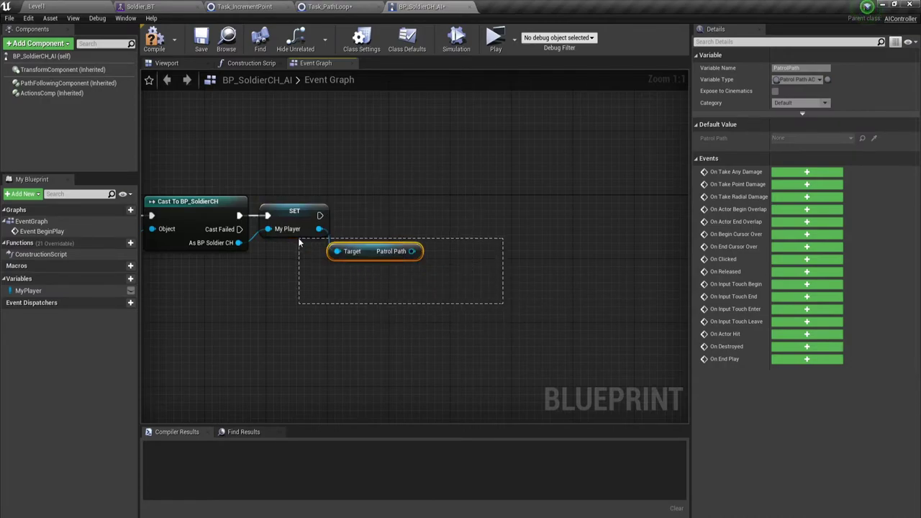
click(432, 320)
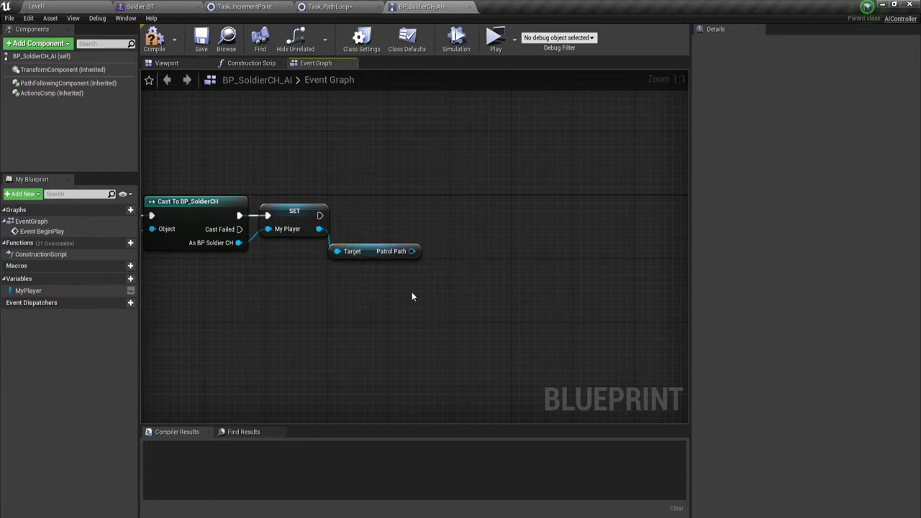
drag(411, 251, 447, 268)
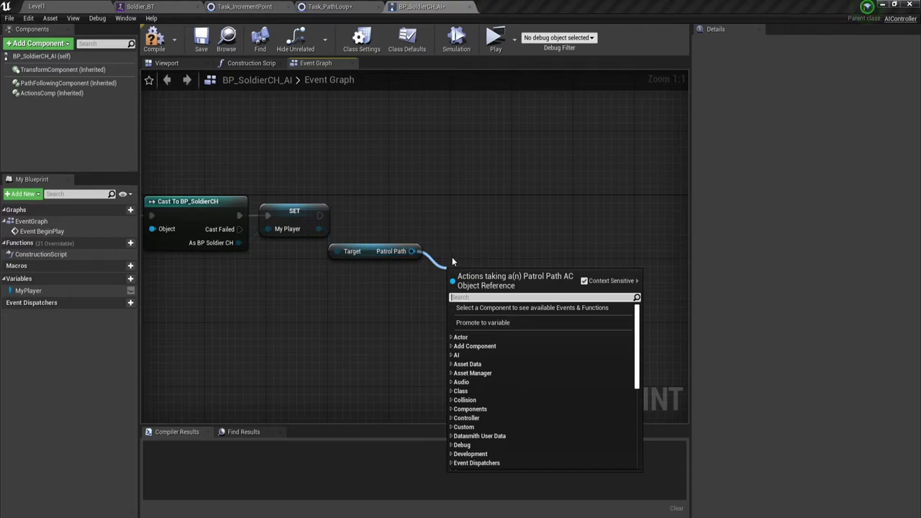
text(loo)
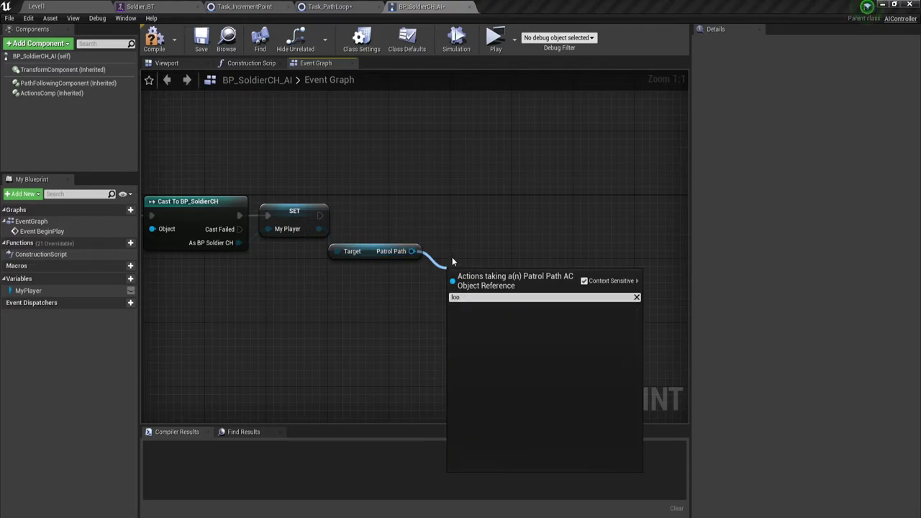
key(BackSpace)
key(BackSpace)
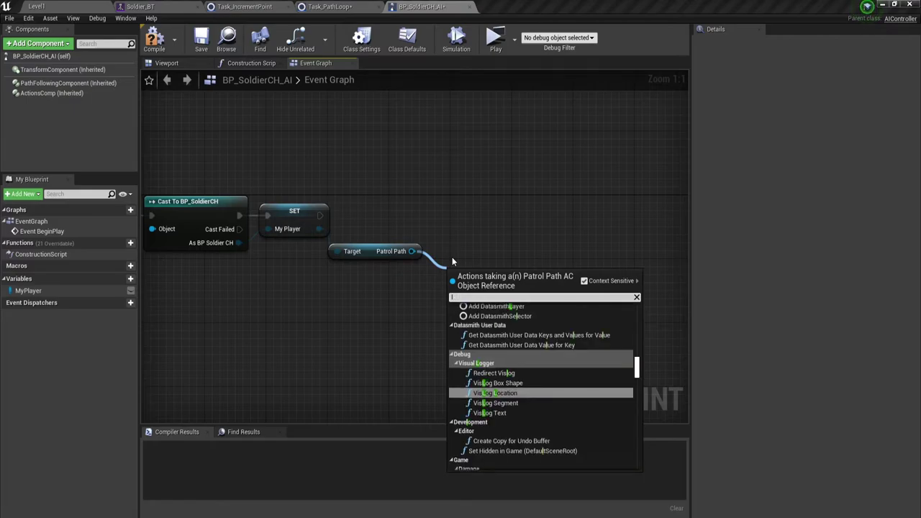
scroll(561, 363, down, 3)
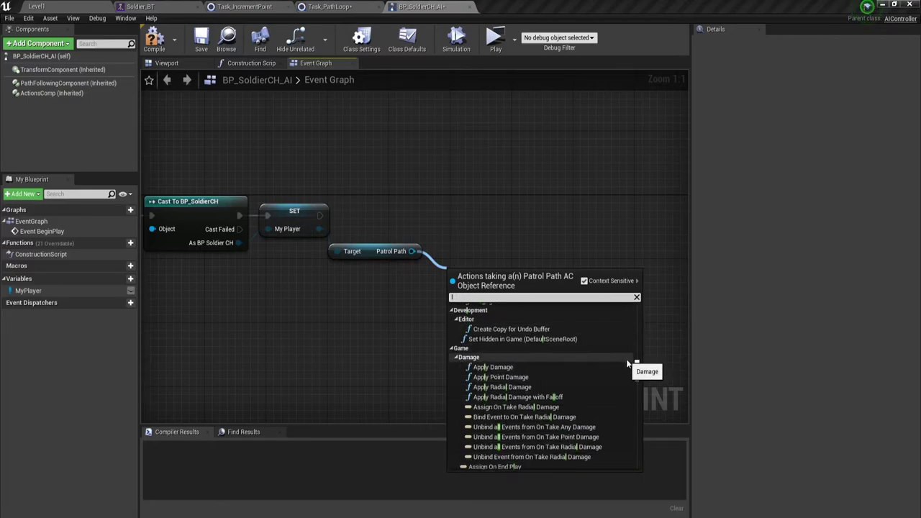
drag(638, 368, 637, 457)
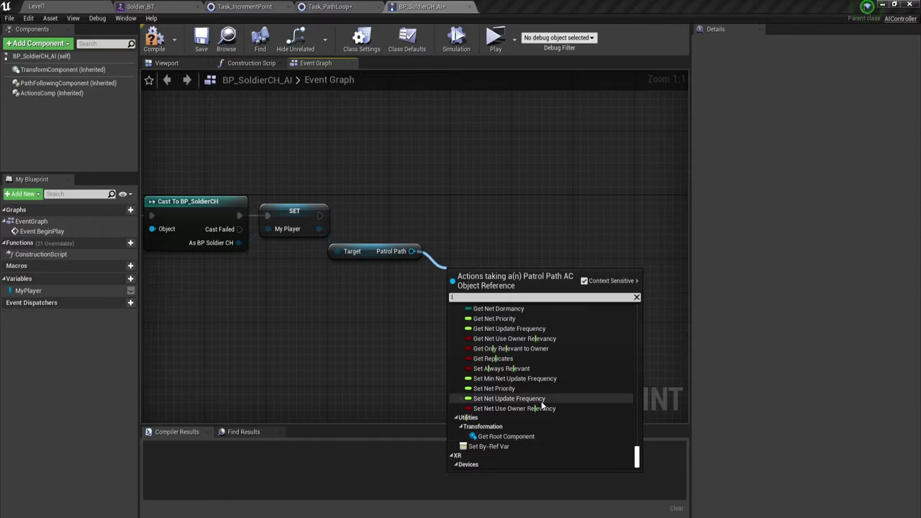
scroll(542, 401, up, 2)
scroll(542, 401, up, 2)
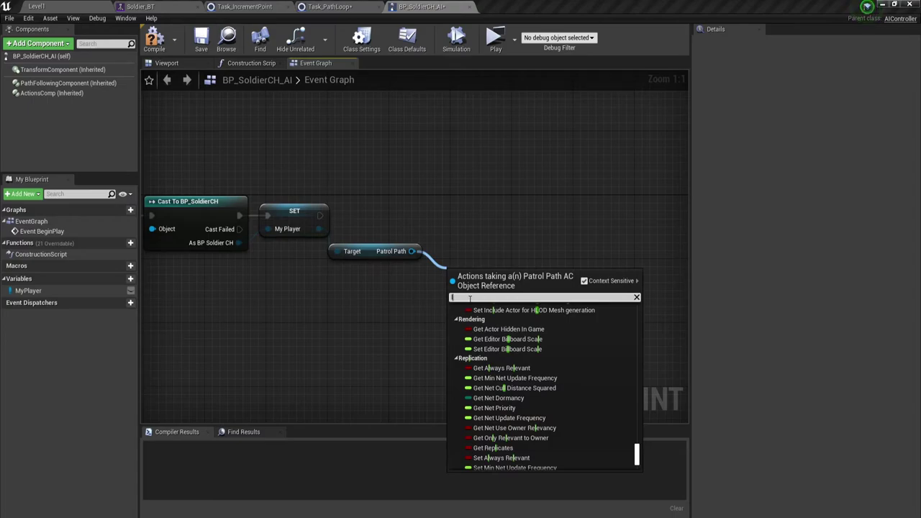
key(BackSpace)
text(get)
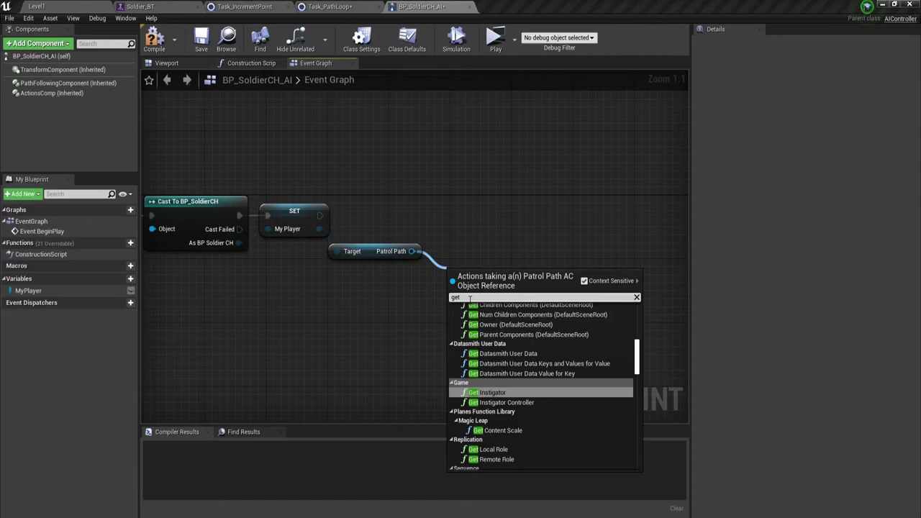
click(488, 241)
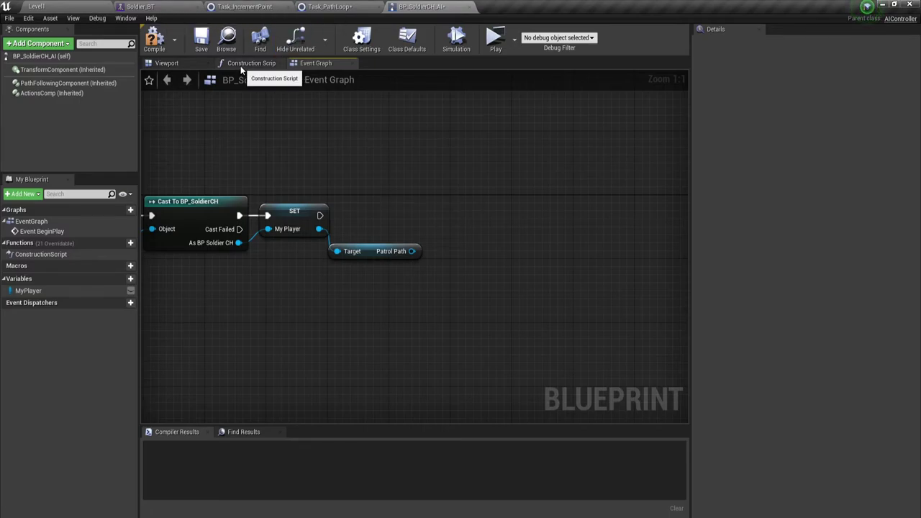
Open BP_SoldierCH from the level and add an instance-editable IsLooping Boolean, then compile
click(66, 5)
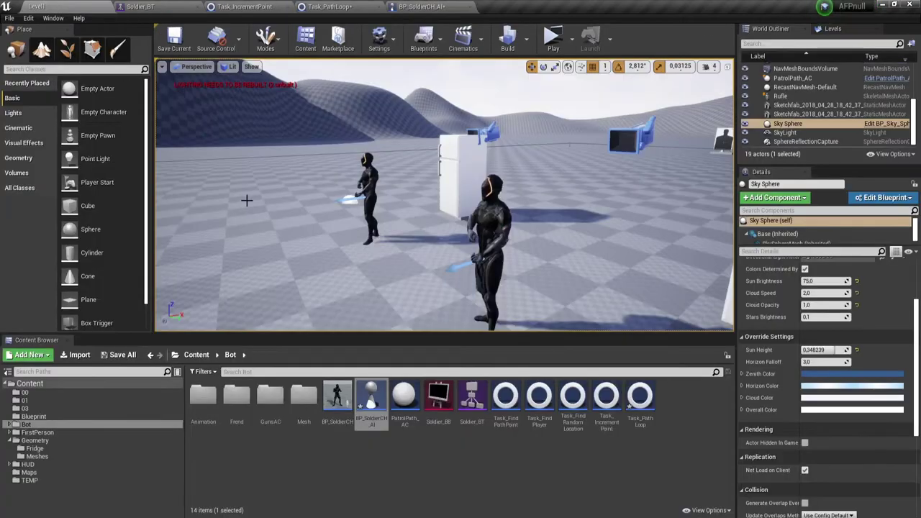
click(489, 230)
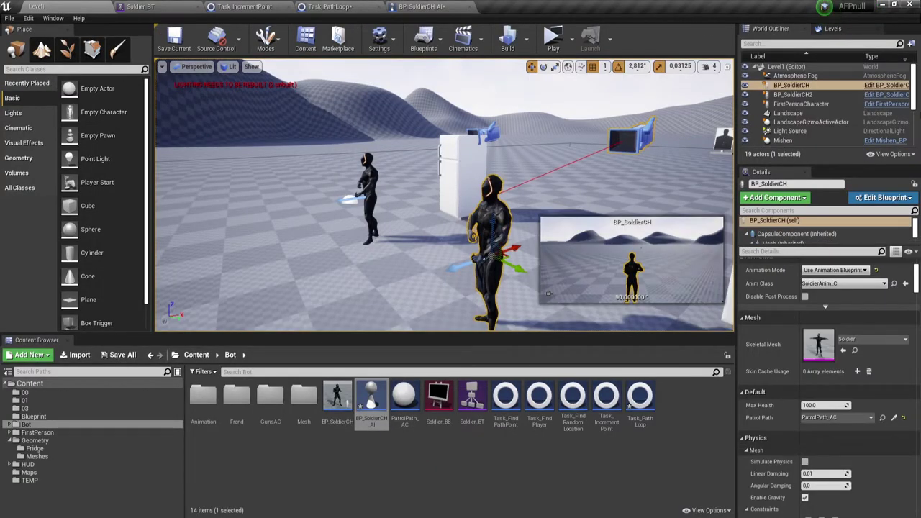
click(886, 85)
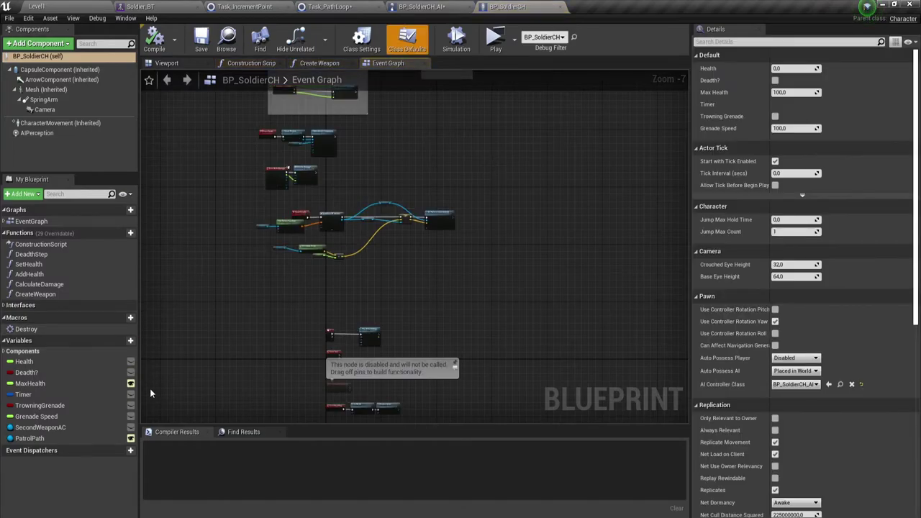
click(130, 340)
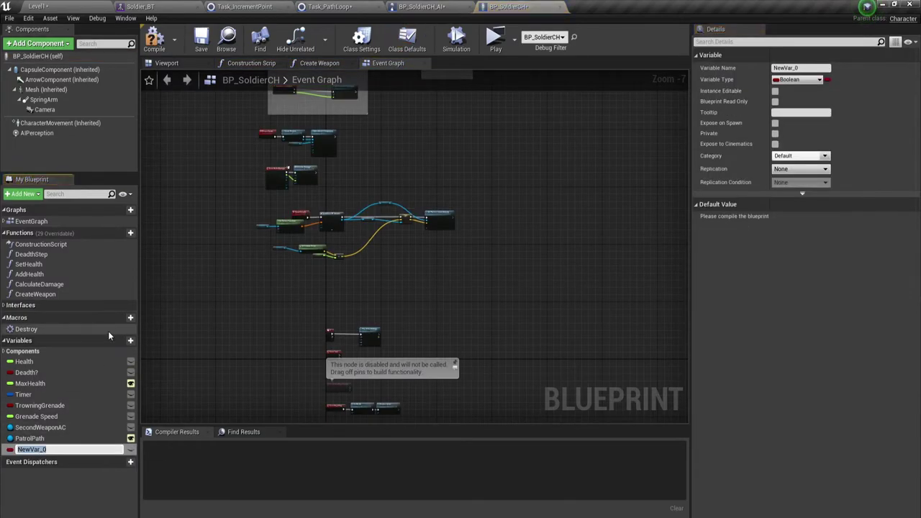
text(Is)
text(Loop)
text(in)
text(g)
key(Return)
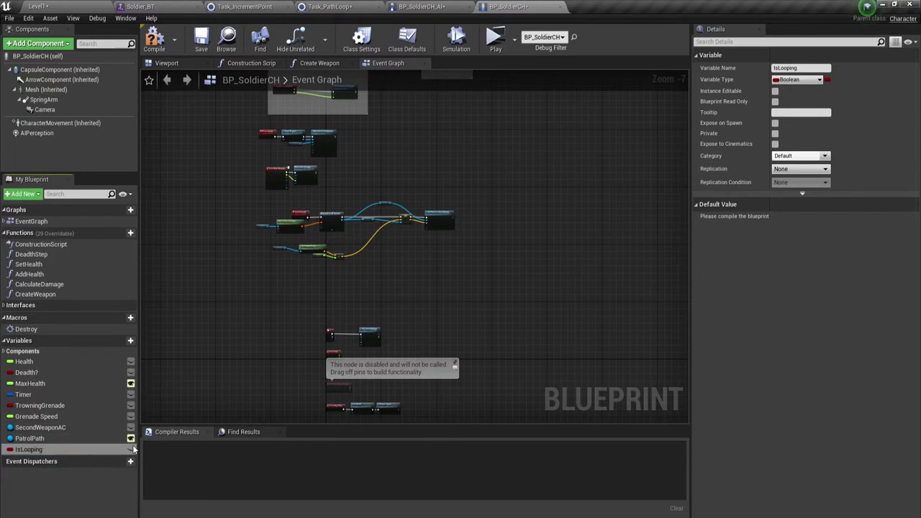
click(130, 449)
key(F7)
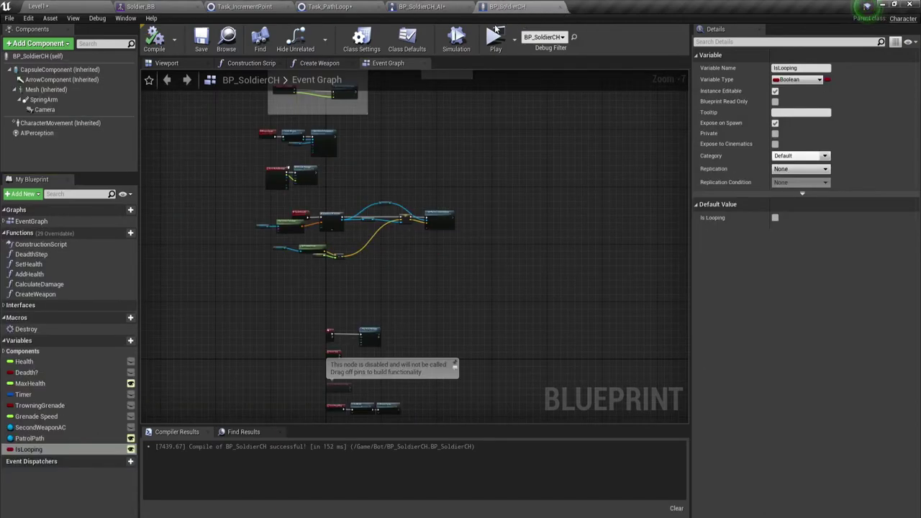
Delete the IsLooping variable, recompile BP_SoldierCH and return to Level1
right_click(51, 449)
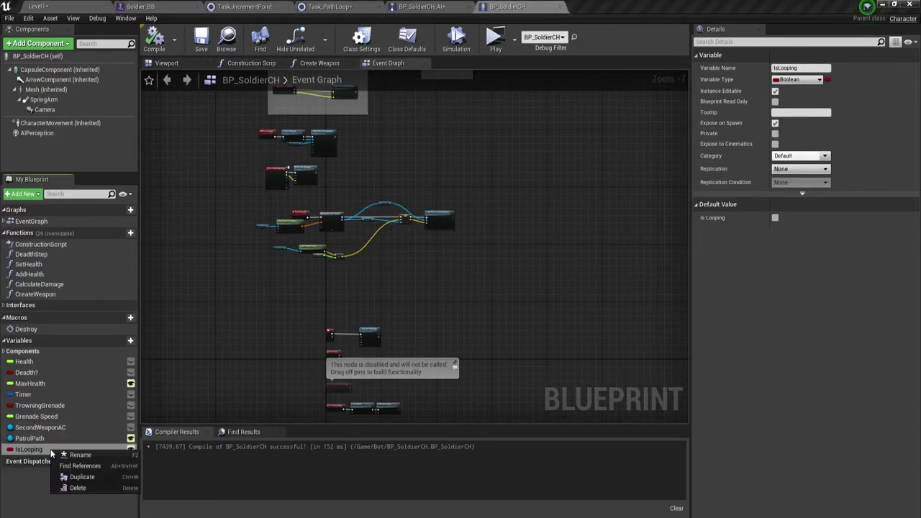
click(76, 488)
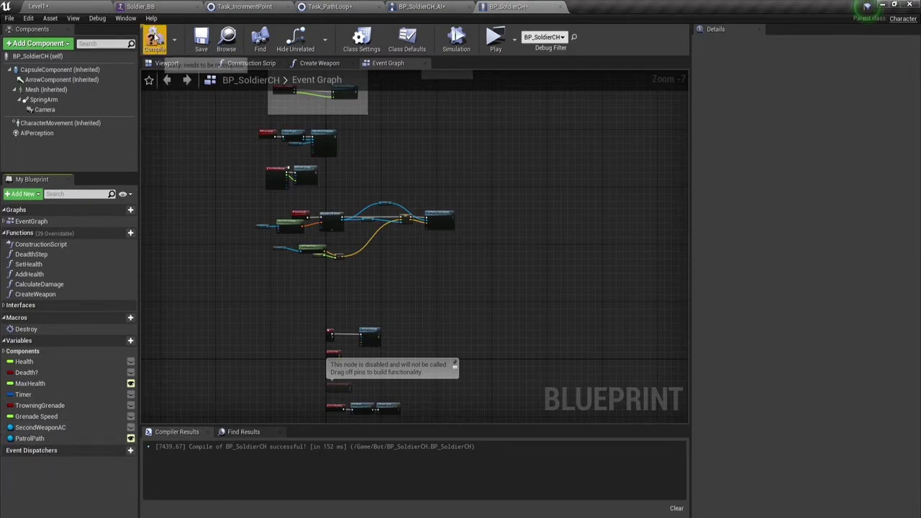
click(154, 37)
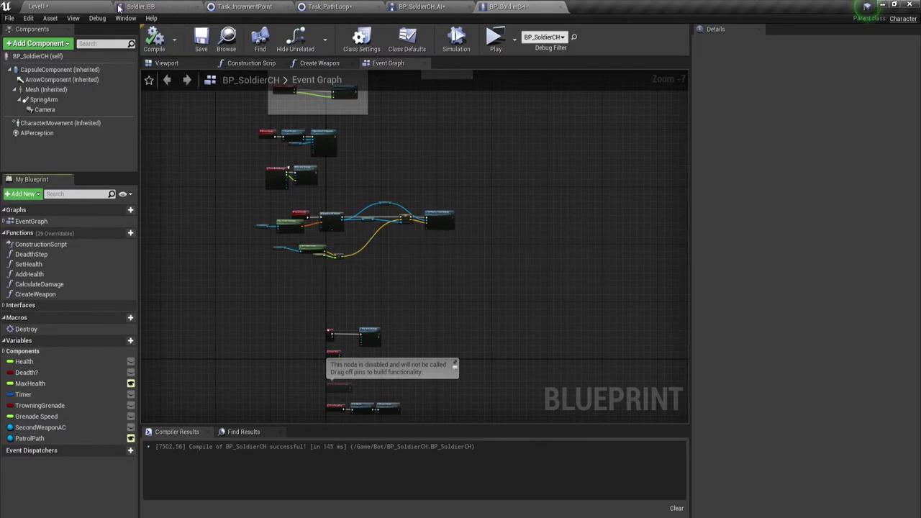
click(79, 7)
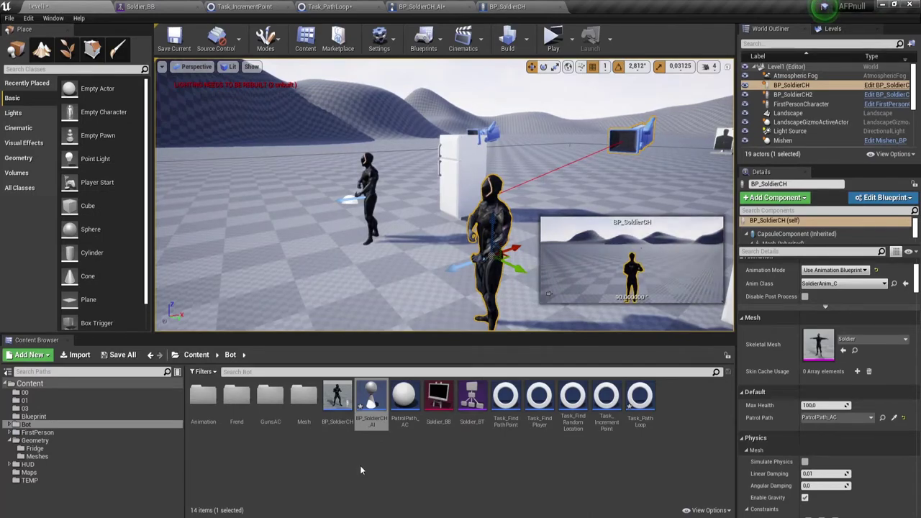
Add an instance-editable IsLooping Boolean to PatrolPath_AC, then compile and save it
double_click(403, 397)
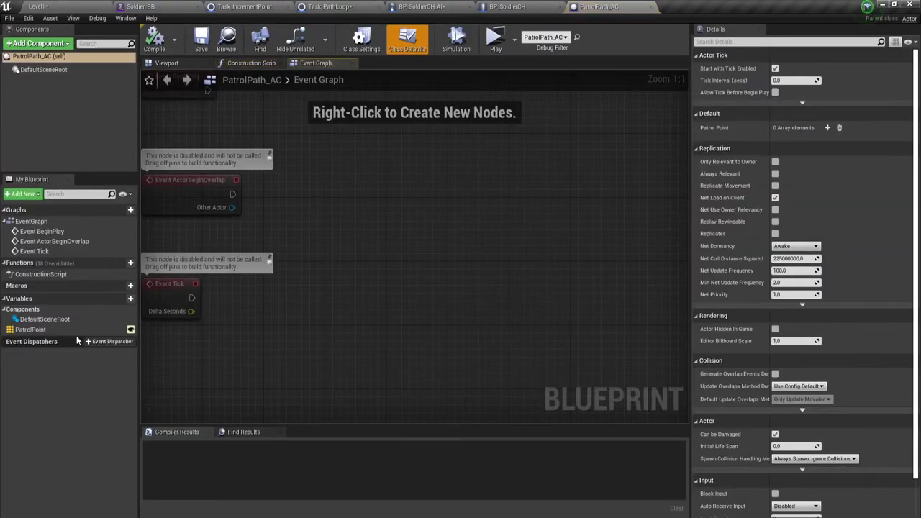
click(131, 298)
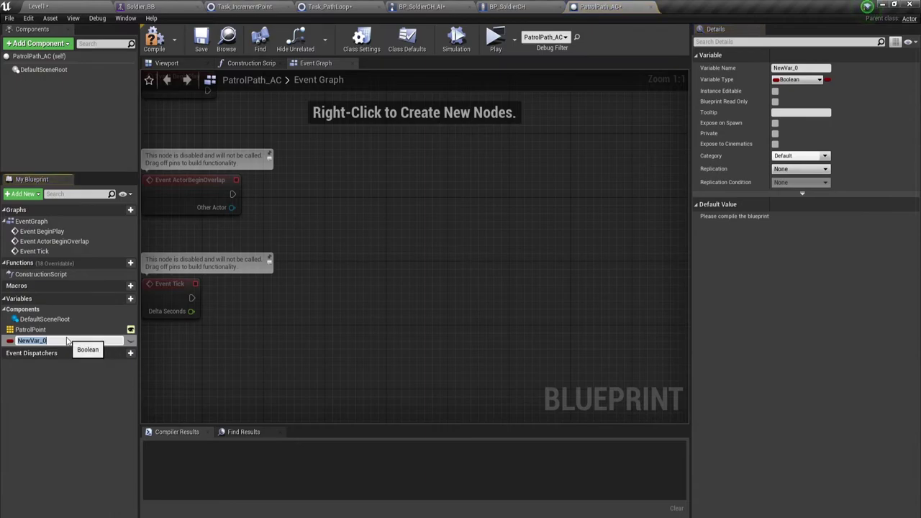
key(BackSpace)
text(oop)
text(ing)
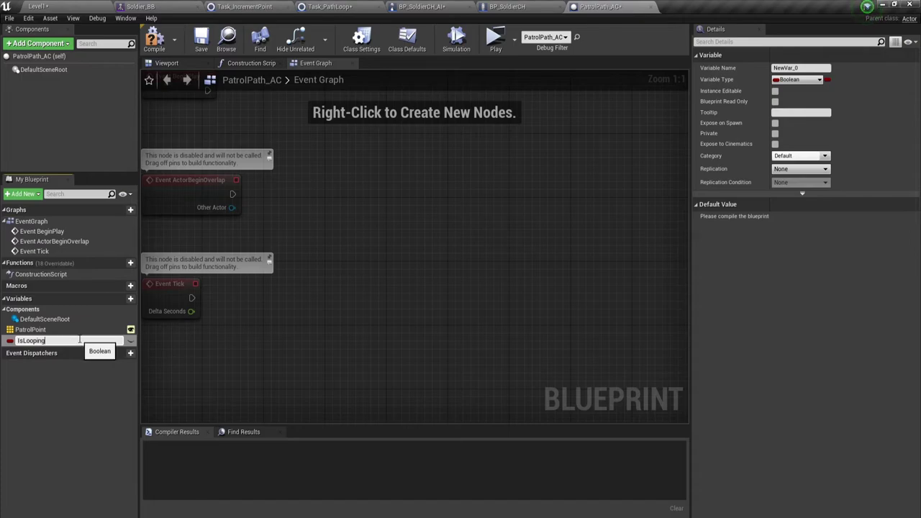
key(Return)
click(131, 341)
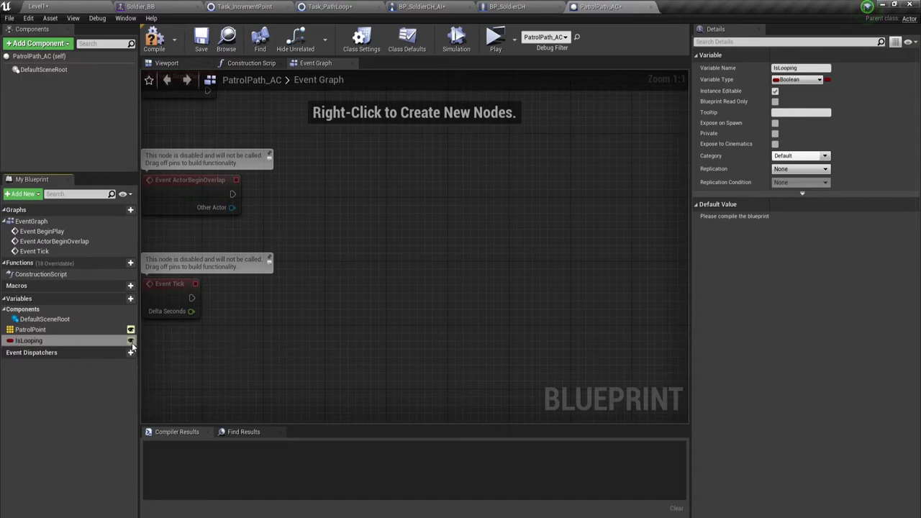
click(155, 39)
click(201, 40)
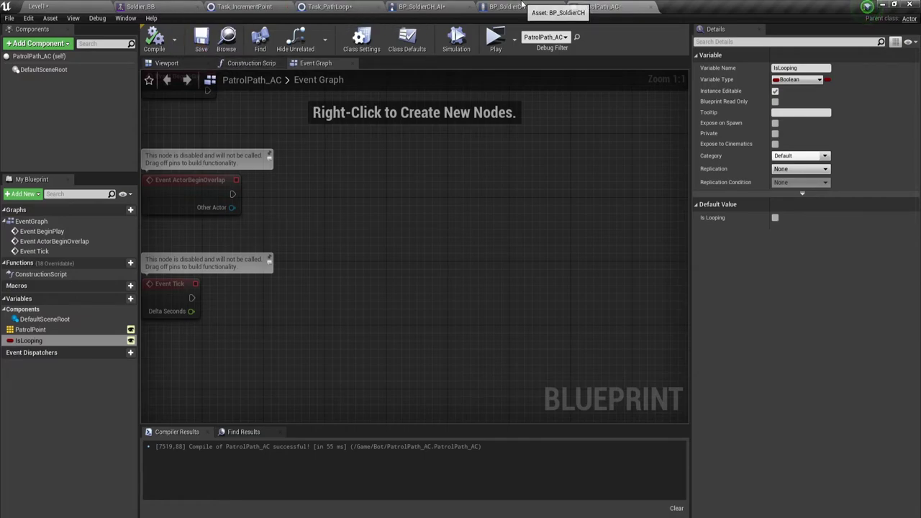
click(425, 7)
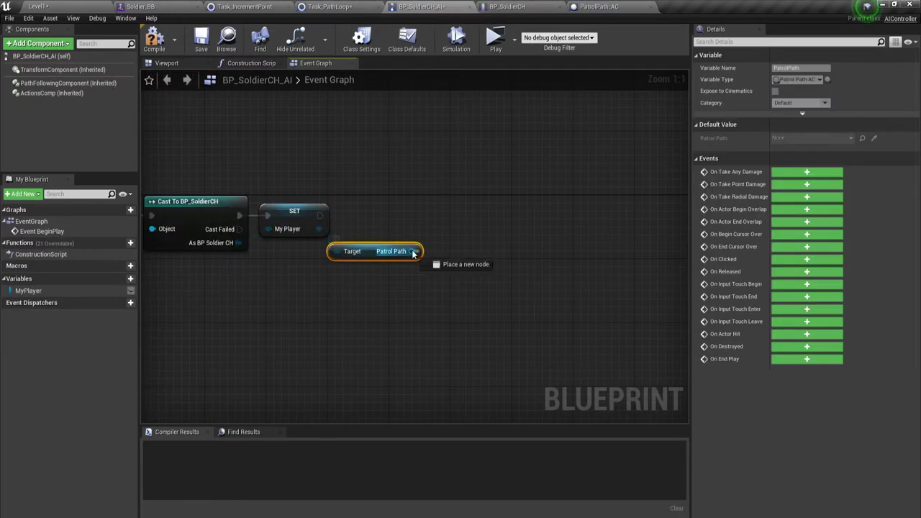
Add a Get Is Looping node from the Patrol Path pin and place it below Patrol Path
drag(411, 251, 443, 260)
text(get)
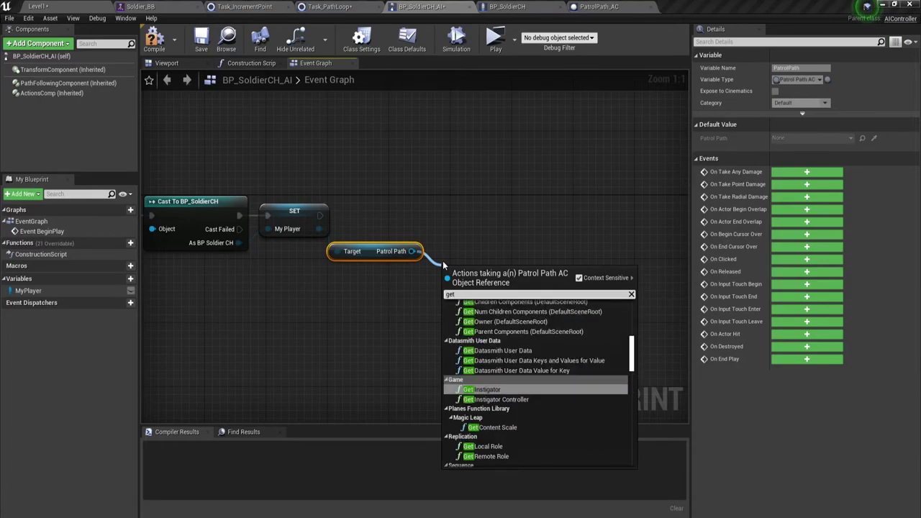
text( is)
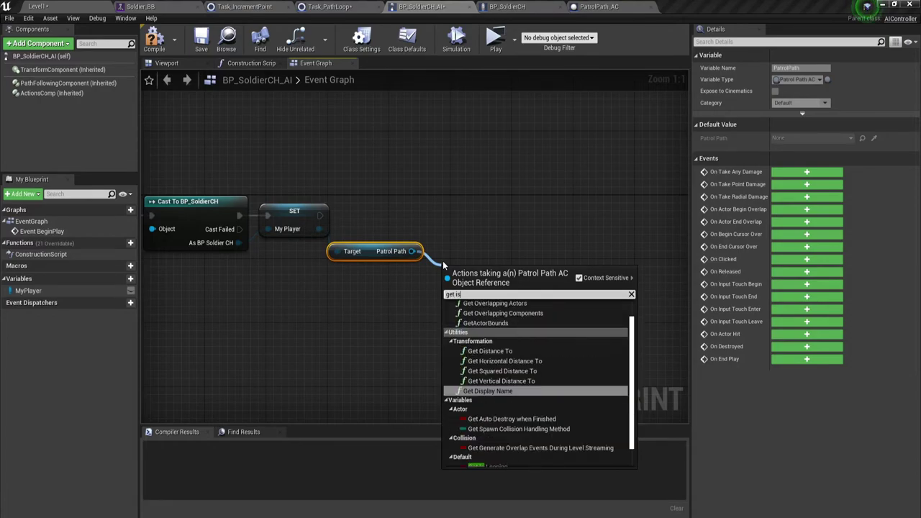
scroll(507, 389, down, 1)
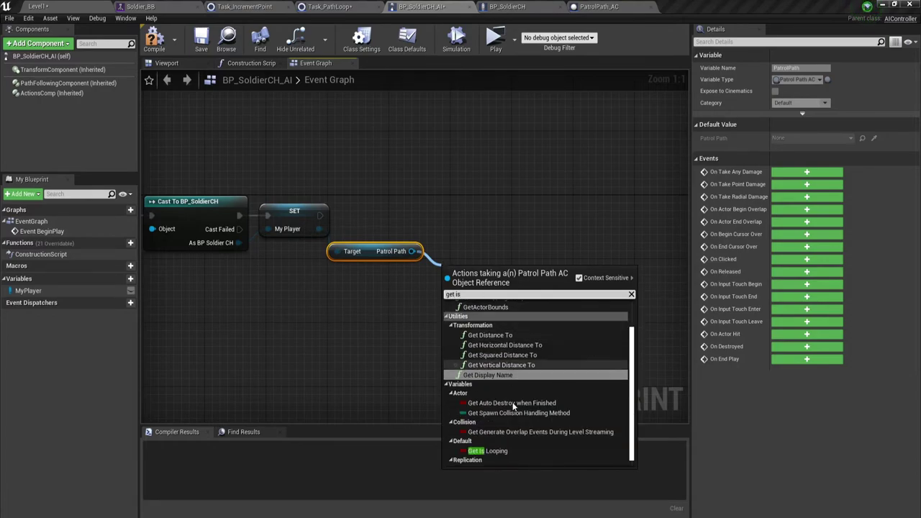
click(483, 444)
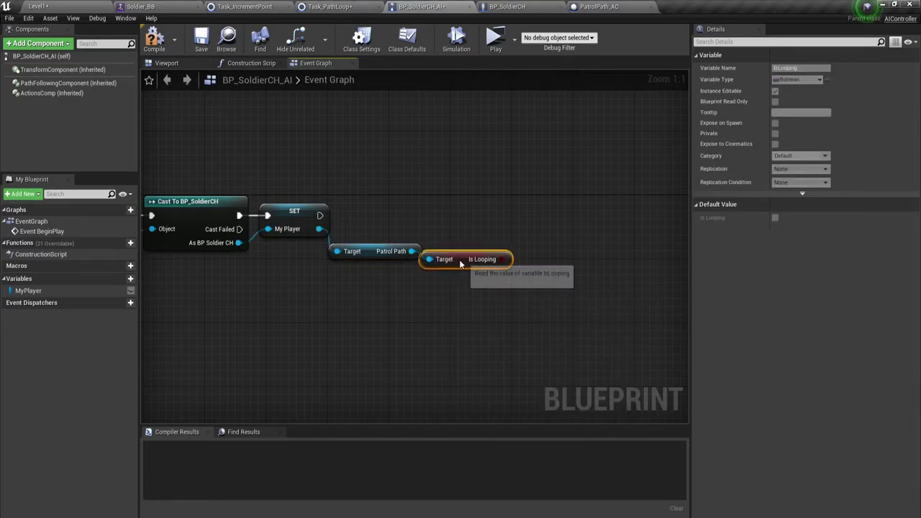
drag(480, 276, 373, 267)
right_drag(412, 302, 431, 309)
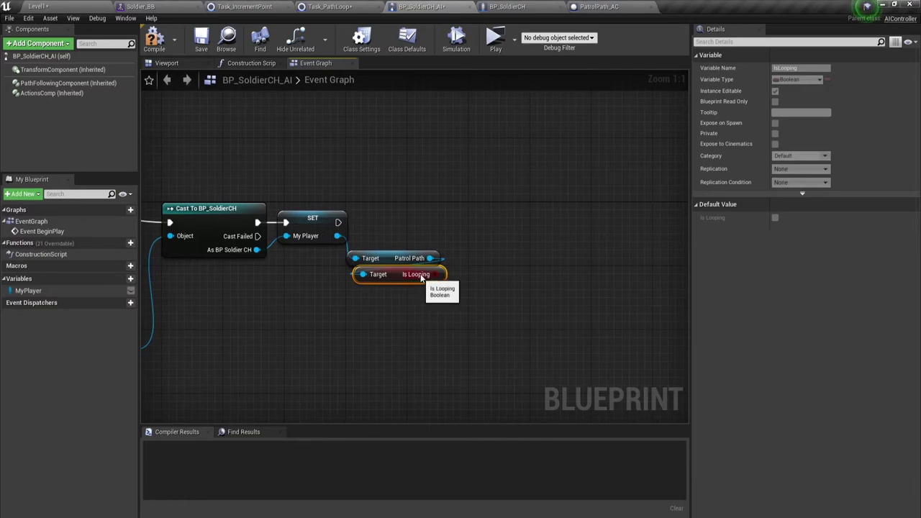
mouse_move(461, 158)
right_down()
mouse_move(396, 171)
mouse_move(405, 210)
right_up()
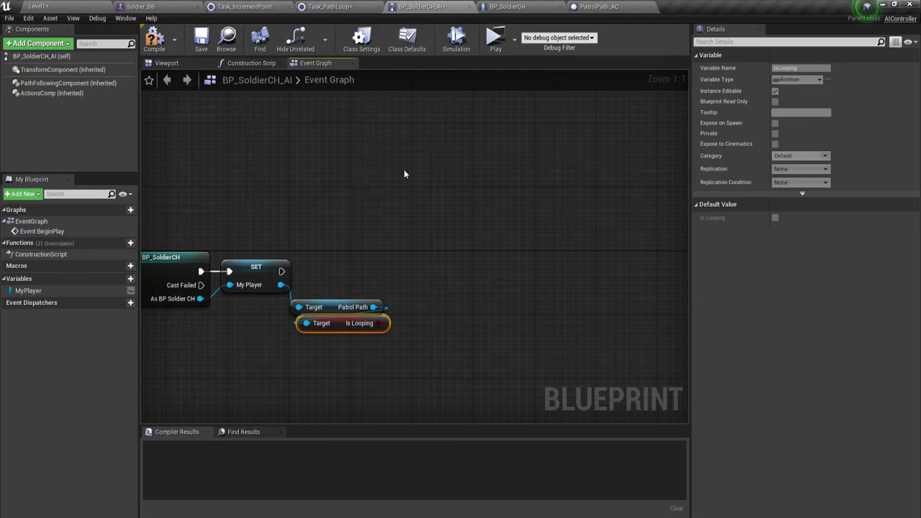
Add Get Blackboard and a Set Value as Bool node after SET, fed by Is Looping
right_click(365, 180)
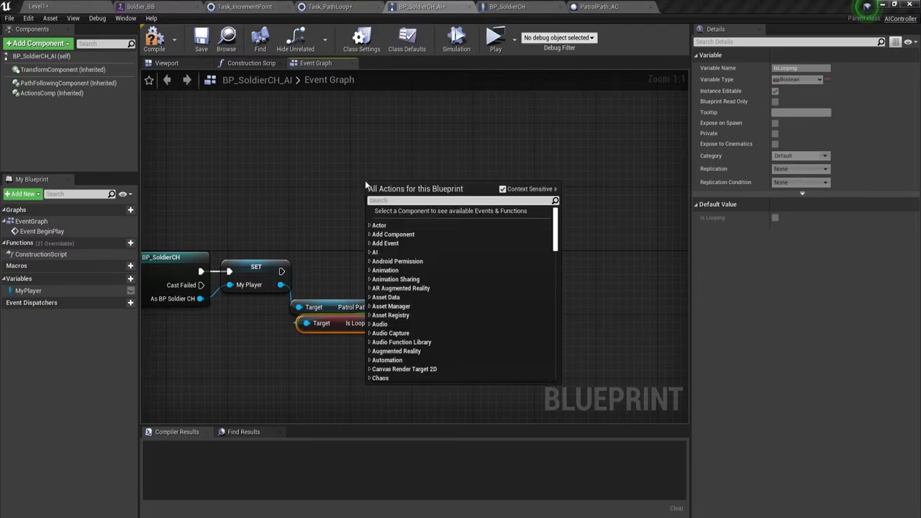
text(get)
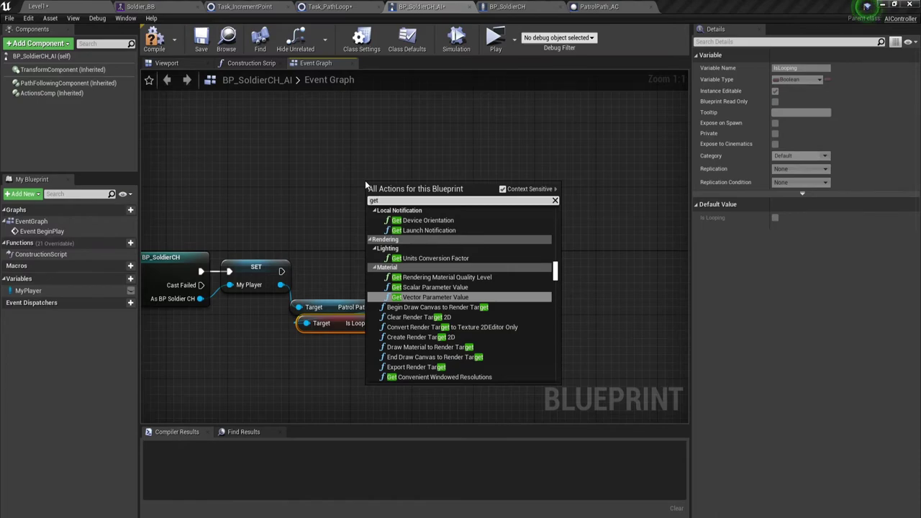
text( bl)
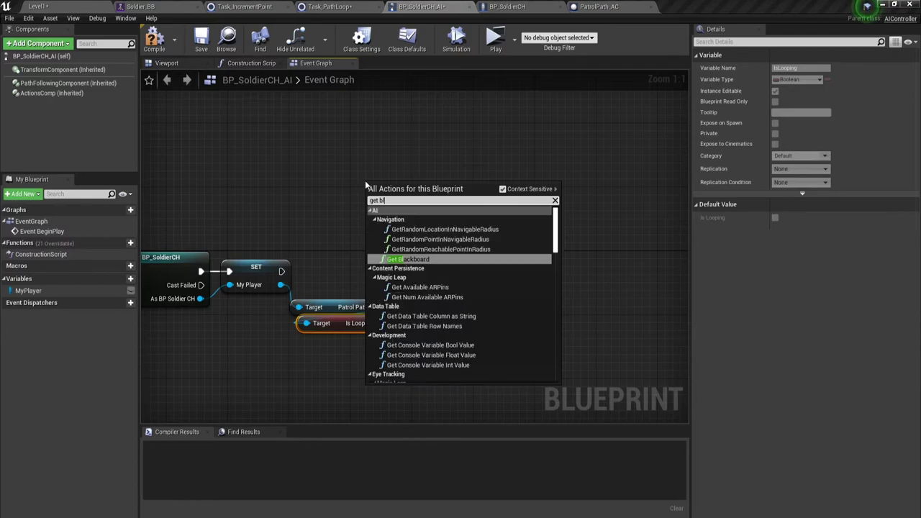
click(414, 259)
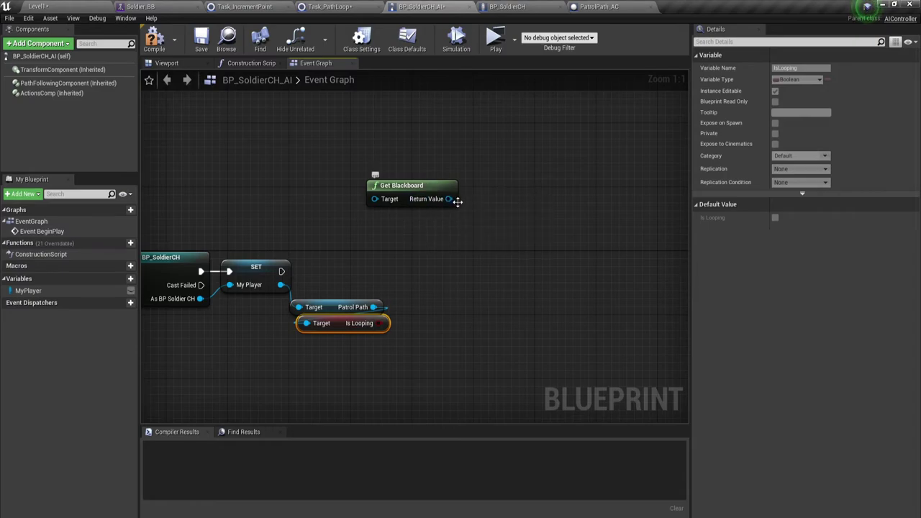
drag(447, 199, 511, 245)
text(set)
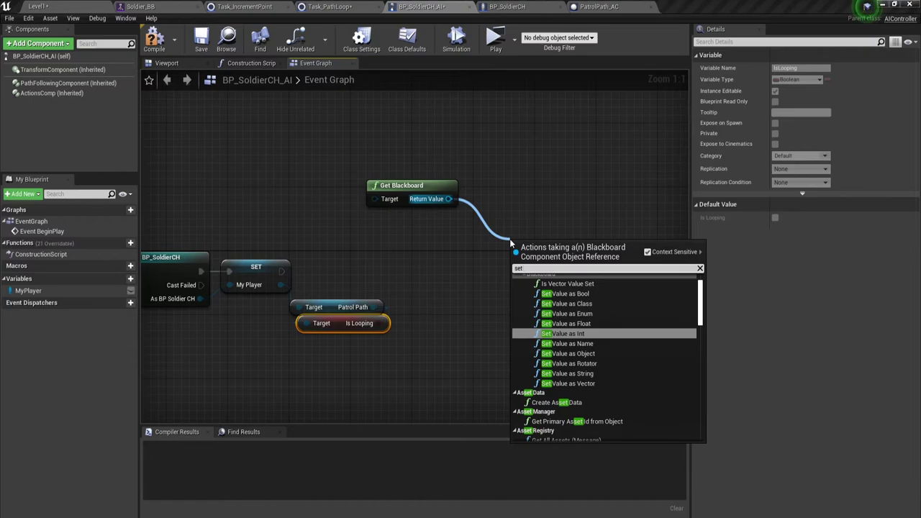
click(567, 292)
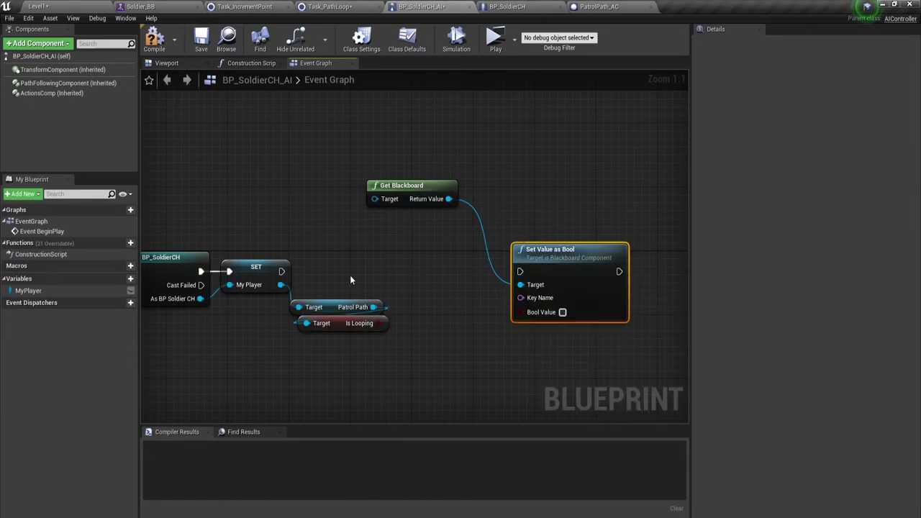
drag(281, 271, 518, 272)
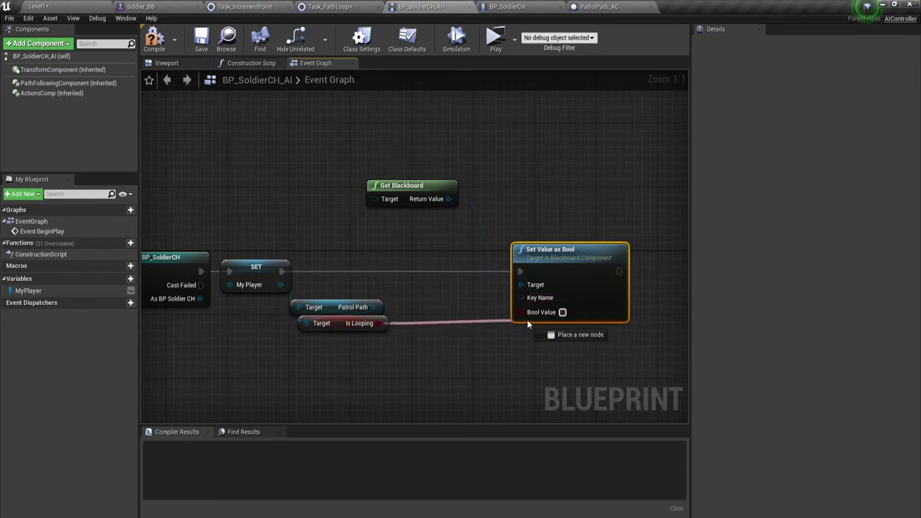
drag(379, 323, 521, 312)
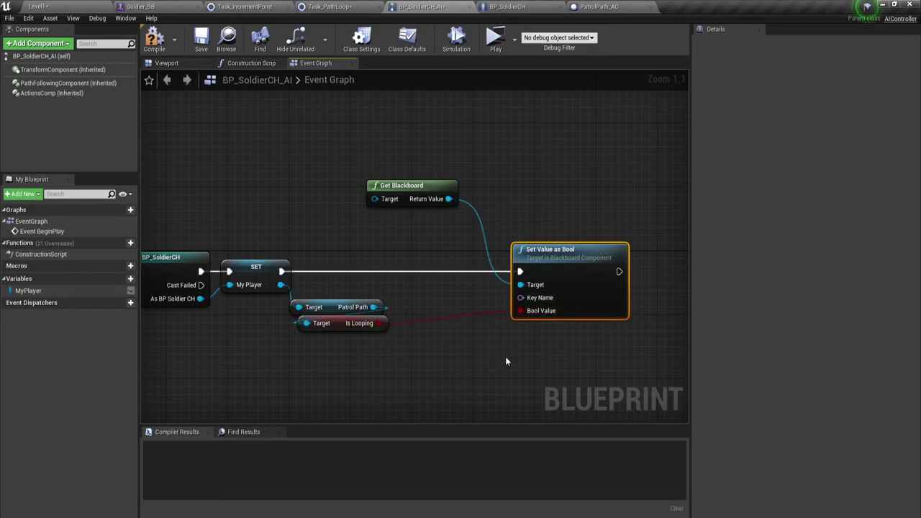
Wire a Make Literal Name node into Set Value as Bool's Key Name, then view Soldier_BB
drag(521, 298, 447, 261)
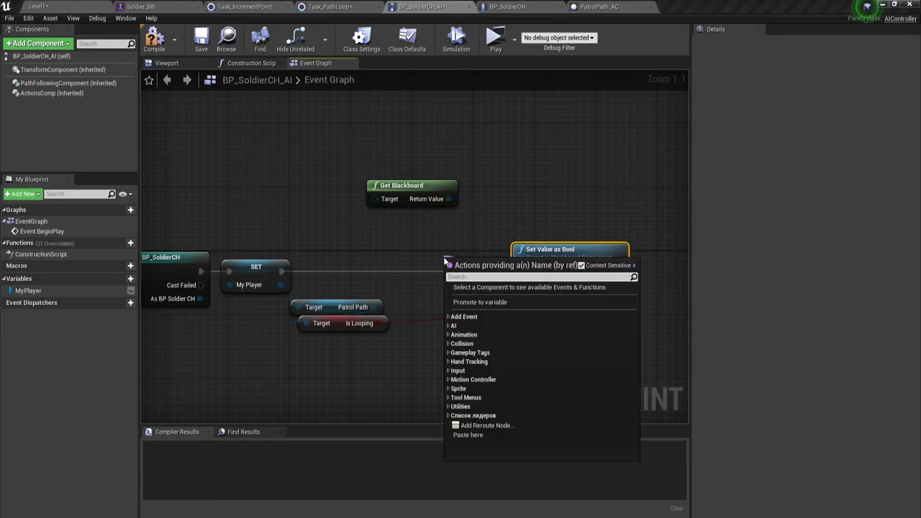
text(make)
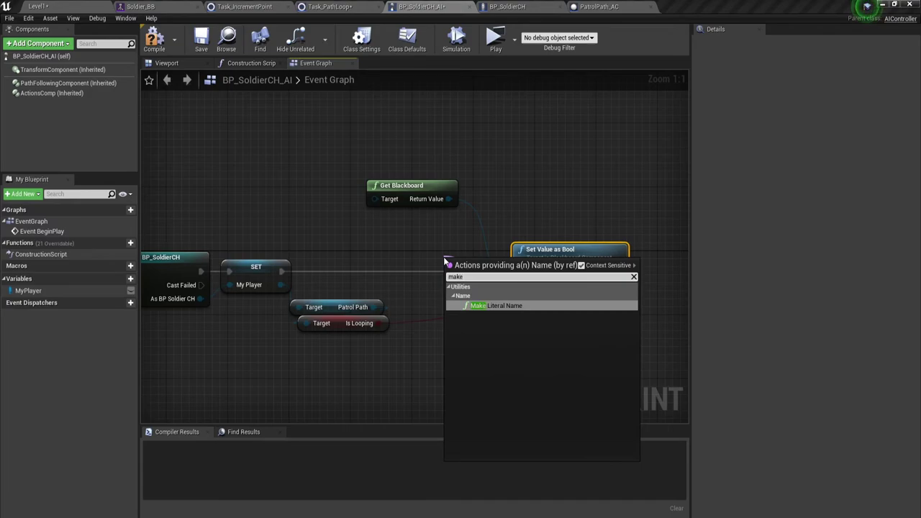
click(508, 302)
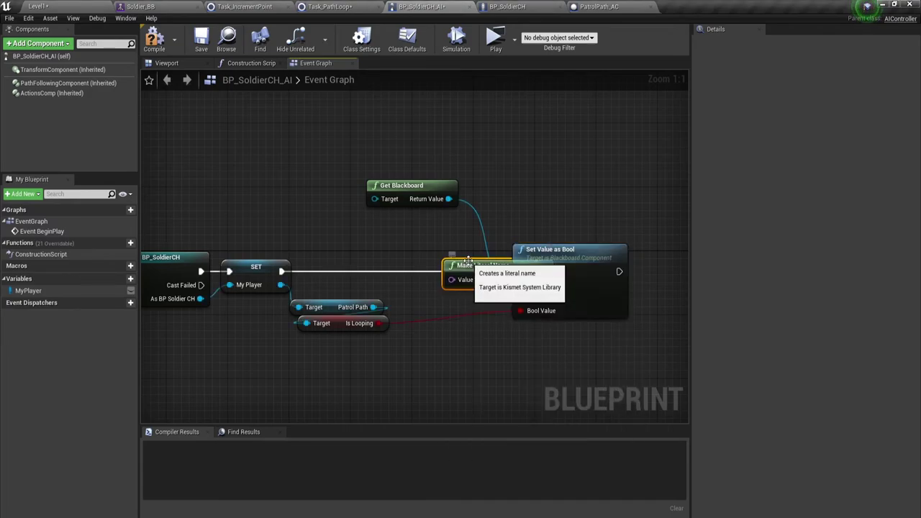
mouse_move(468, 265)
mouse_down()
mouse_move(355, 229)
mouse_move(389, 252)
mouse_move(381, 228)
mouse_up()
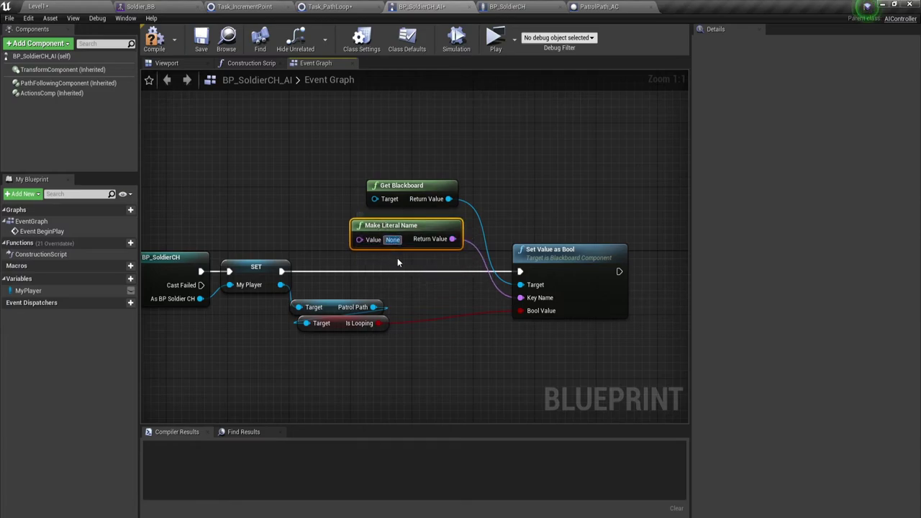
click(147, 6)
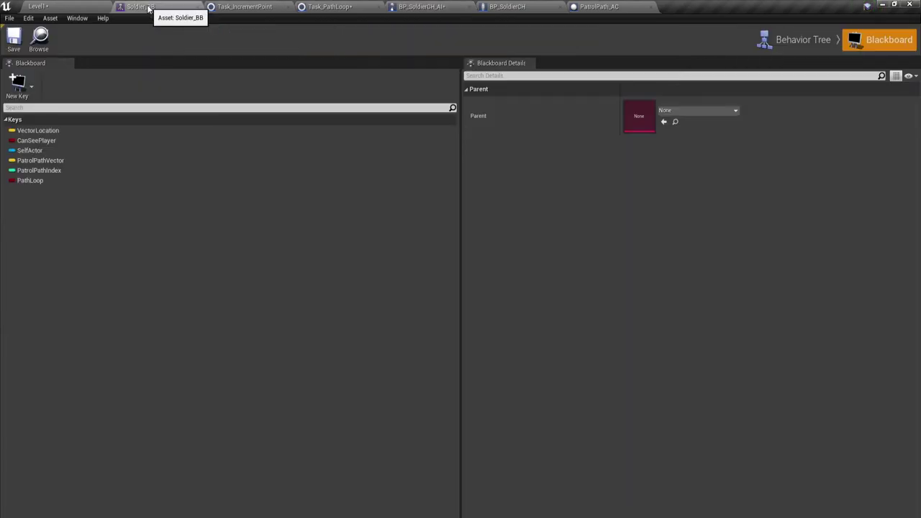
Copy the PathLoop key name and enter PathLoop as the Make Literal Name value
click(29, 181)
double_click(35, 182)
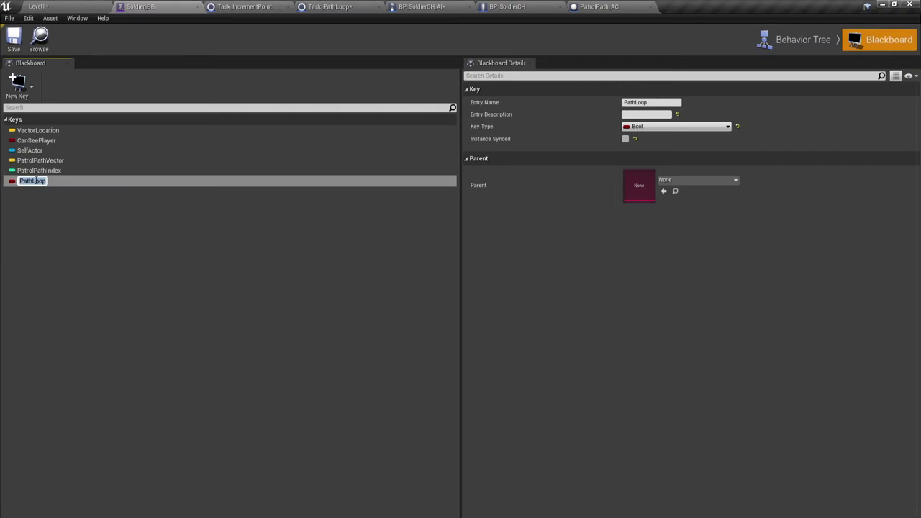
click(599, 6)
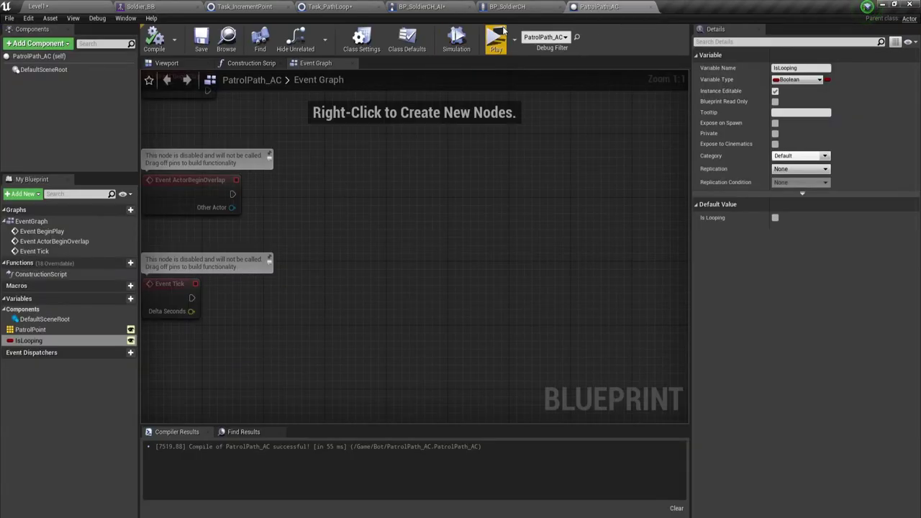
click(450, 6)
click(393, 240)
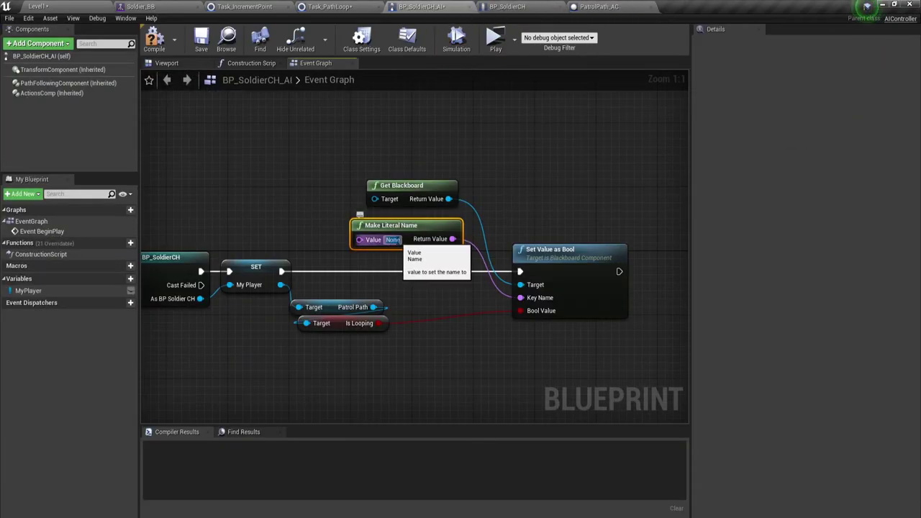
text(PathLoop)
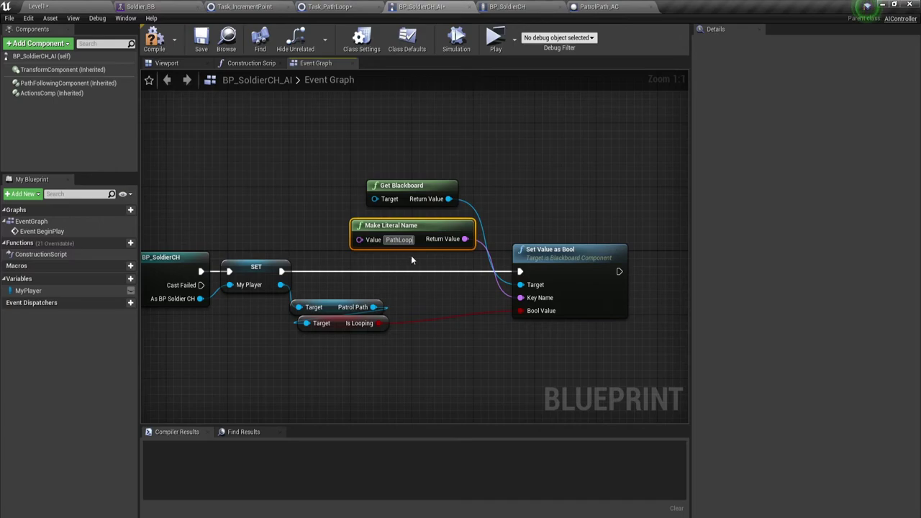
key(Return)
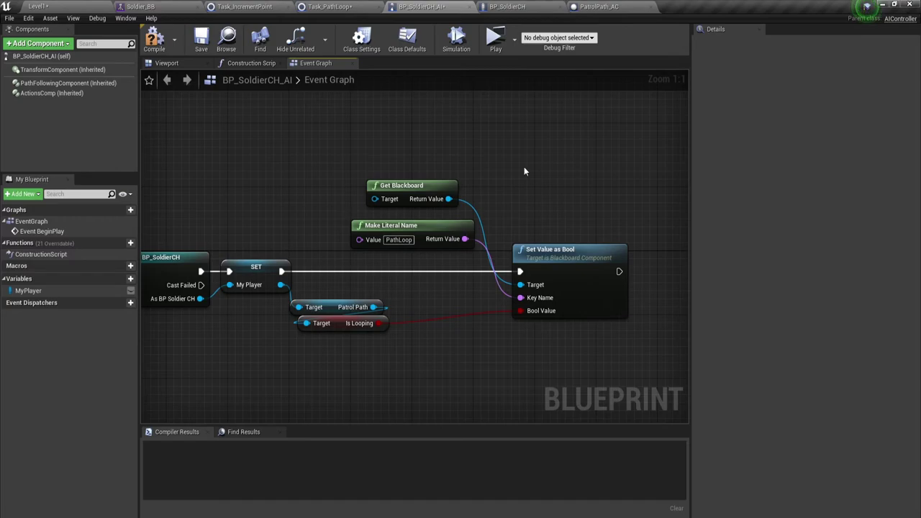
Tidy the Get Blackboard and Make Literal Name nodes and compile BP_SoldierCH_AI
mouse_move(397, 149)
mouse_down()
mouse_move(430, 232)
mouse_move(414, 247)
mouse_up()
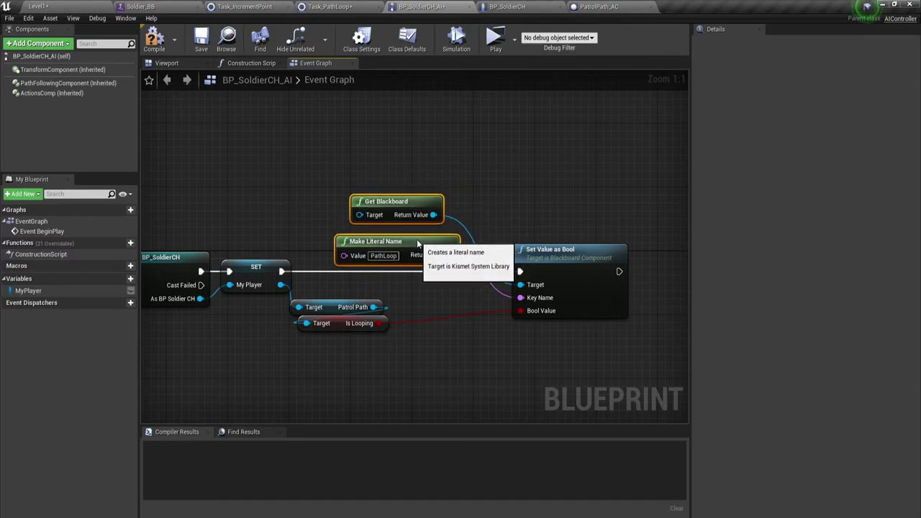
click(153, 43)
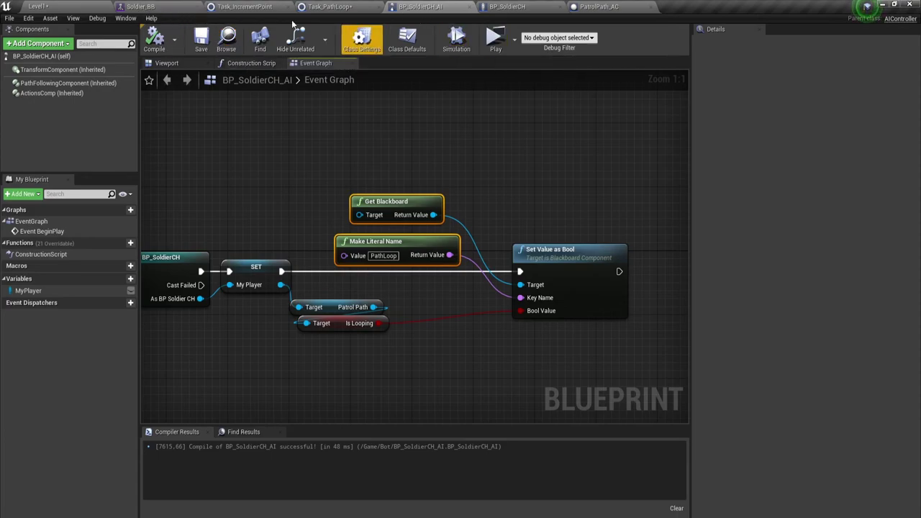
click(137, 6)
In Level1, select the PatrolPath_AC actor and frame it in the viewport
click(36, 5)
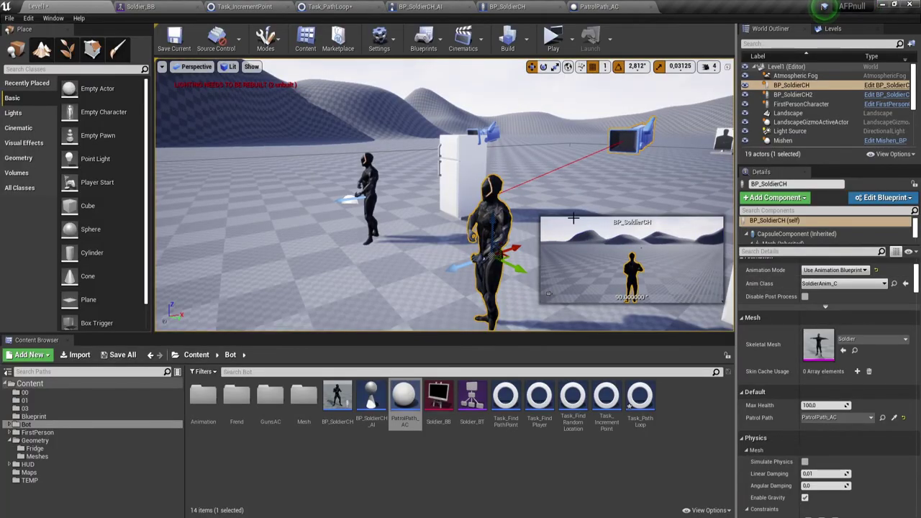
click(346, 196)
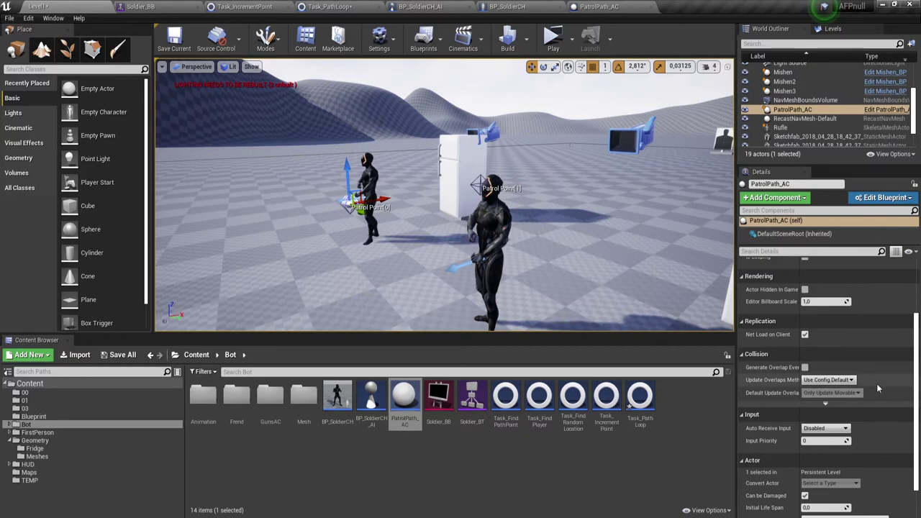
scroll(794, 335, up, 3)
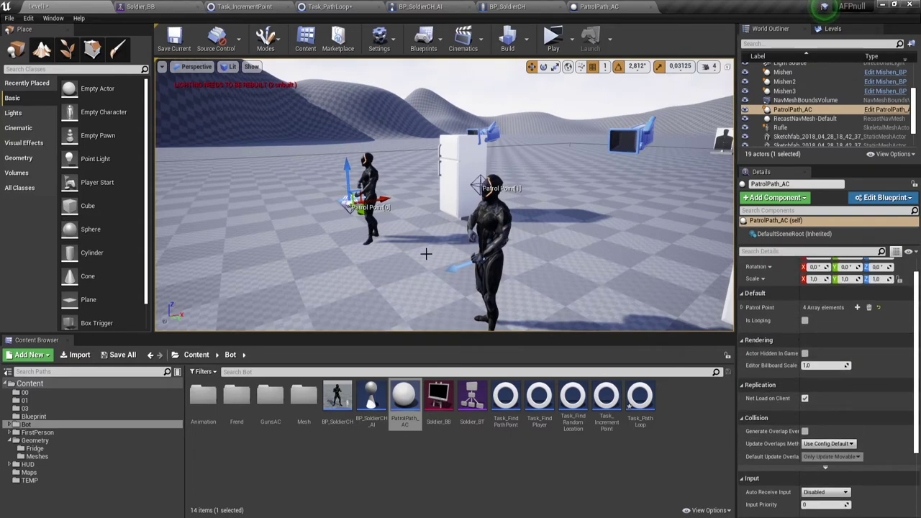
key(f)
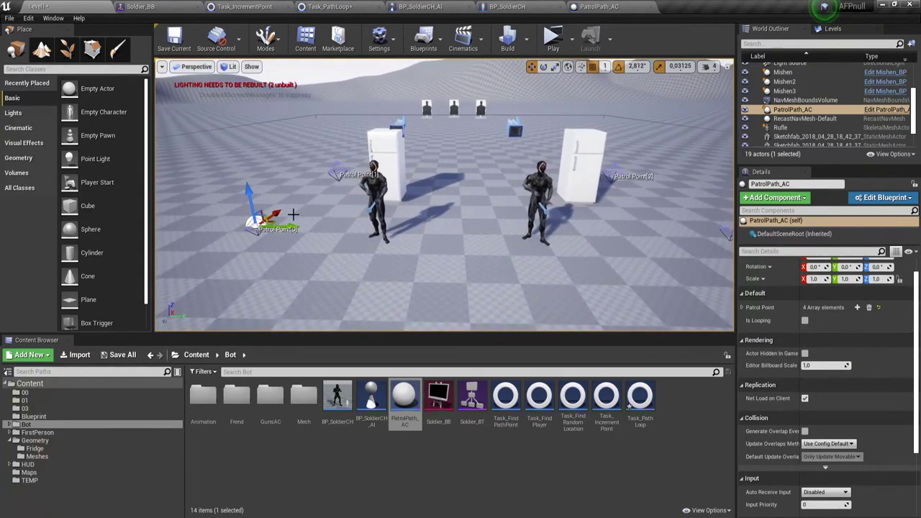
Leave Is Looping off on PatrolPath_AC, then run a playtest and stop it with Esc
click(804, 321)
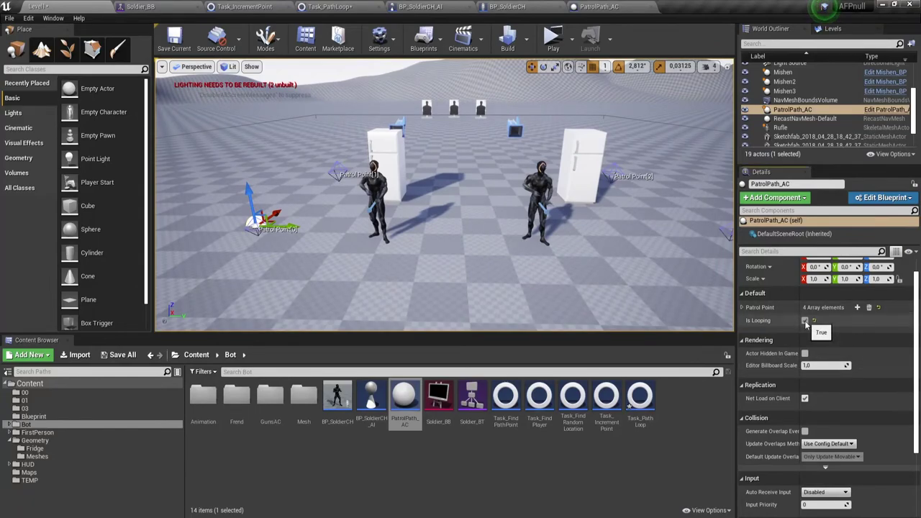
click(804, 320)
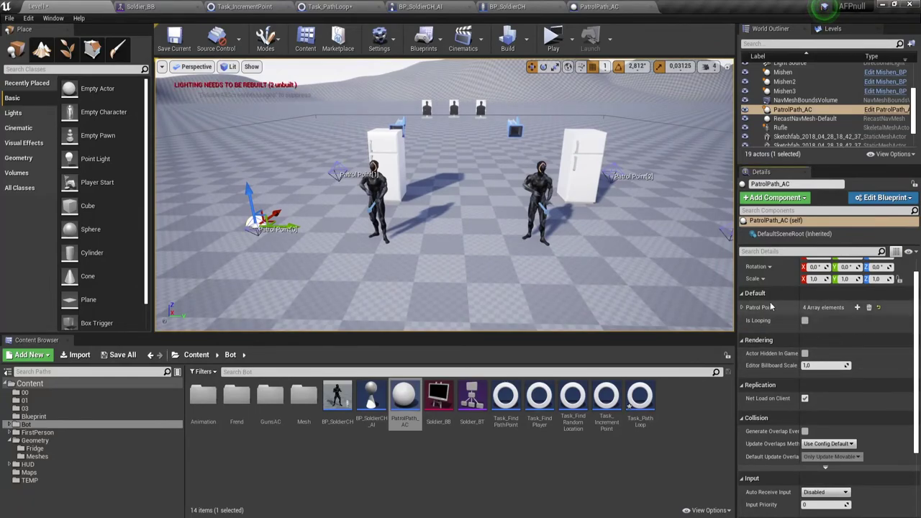
key(alt+p)
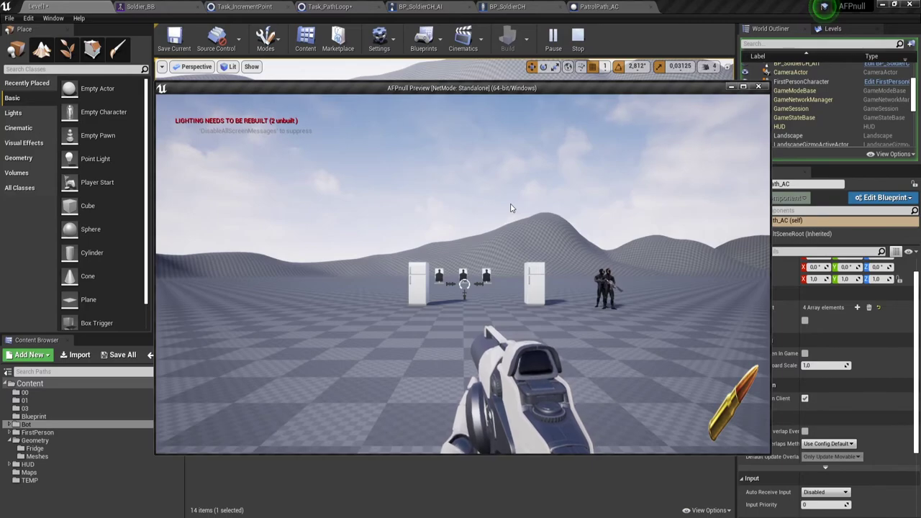
key(Escape)
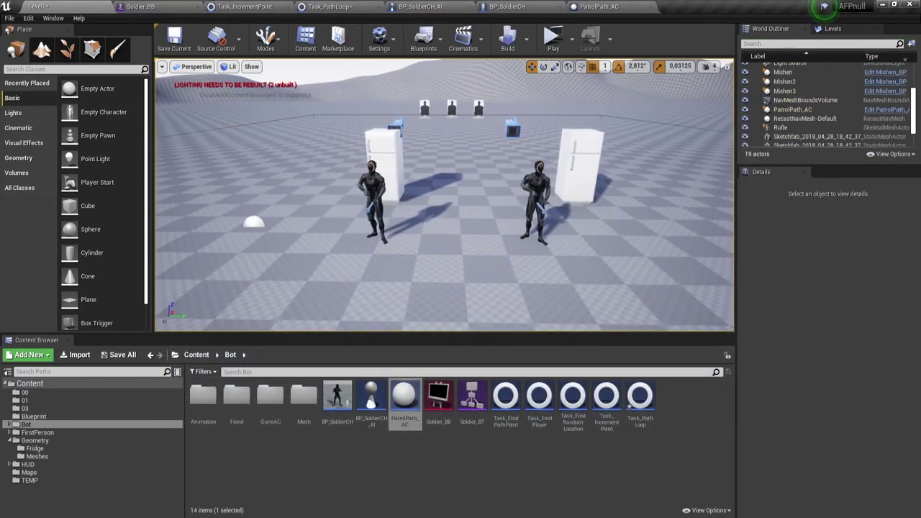
Tick Is Looping on PatrolPath_AC, then playtest the level and stop with Esc
click(253, 222)
click(805, 321)
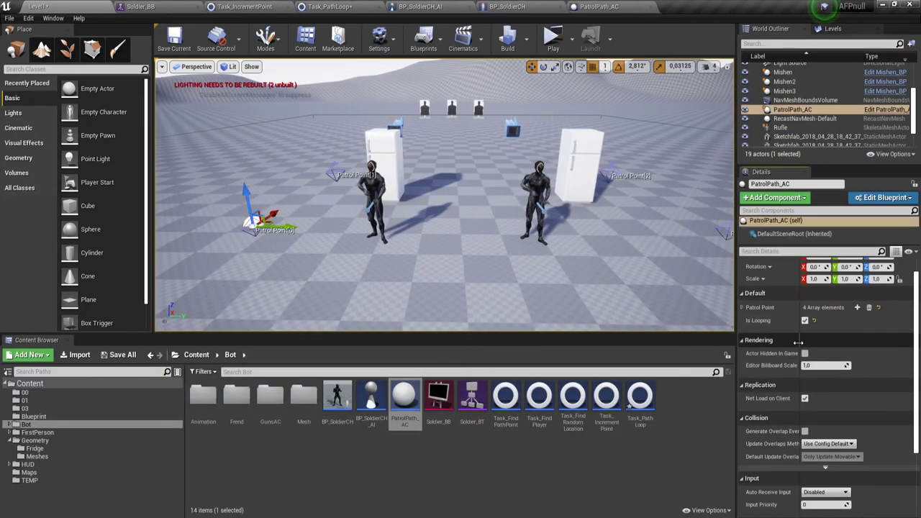
click(553, 37)
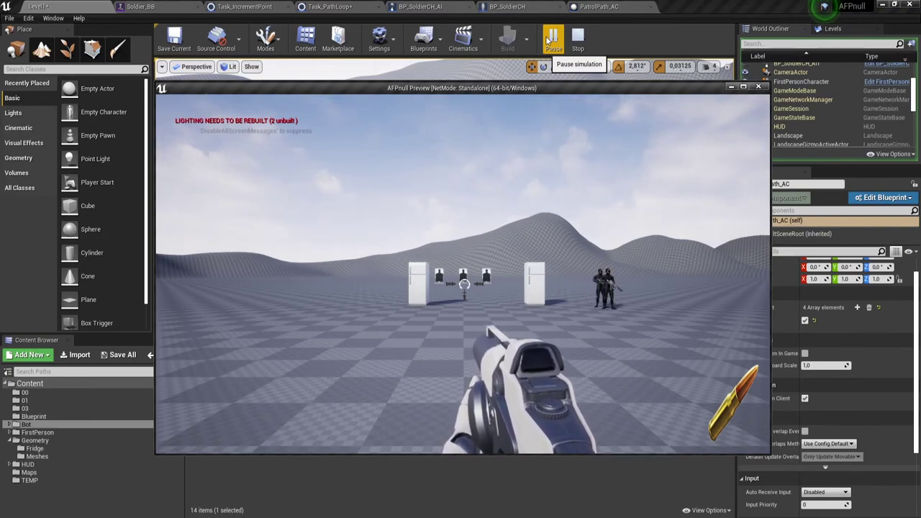
key(Escape)
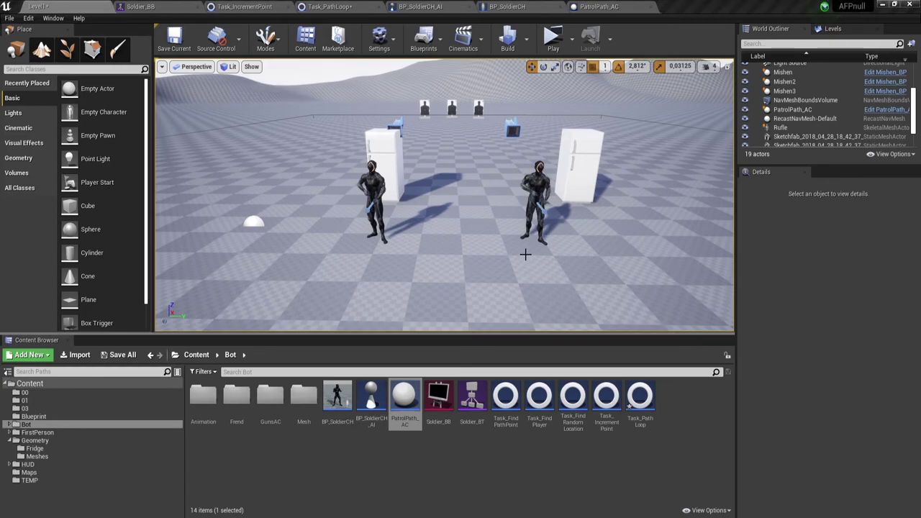
Switch from Soldier_BB to the Soldier_BT behavior tree and open Task_PathLoop's event graph
click(158, 7)
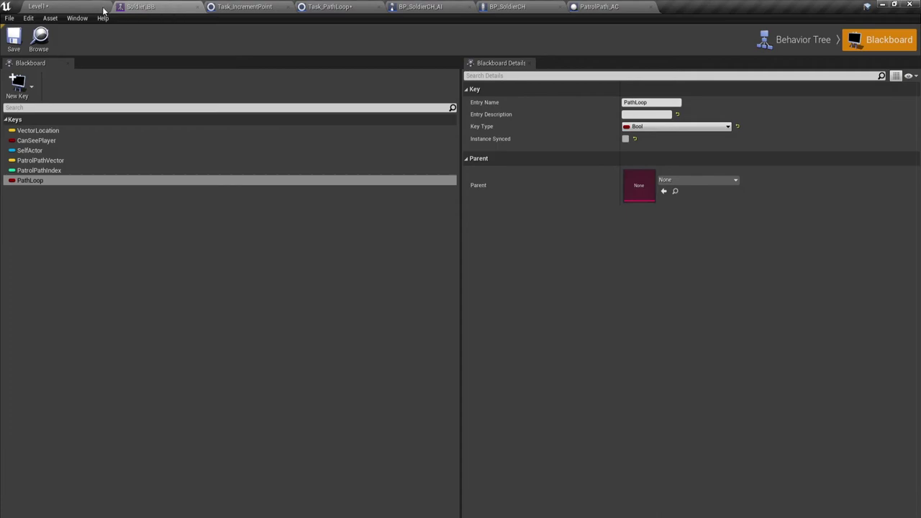
click(800, 40)
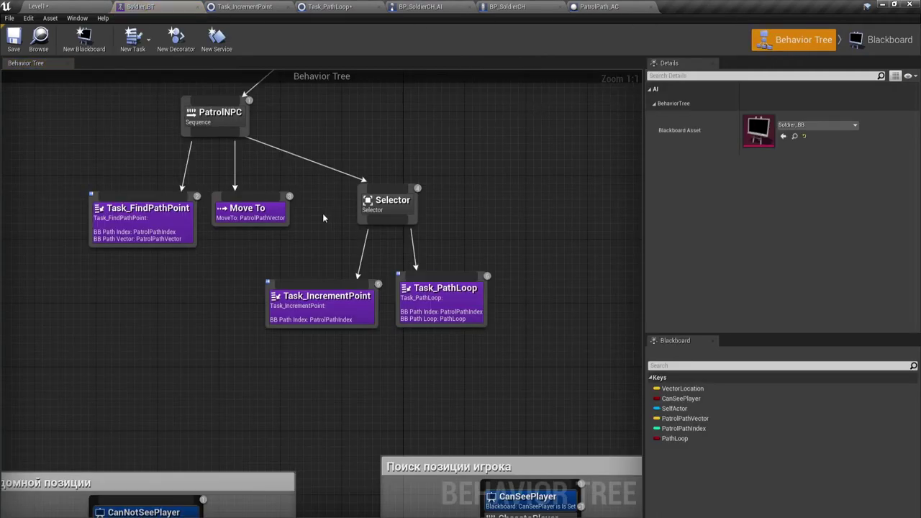
drag(279, 372, 510, 327)
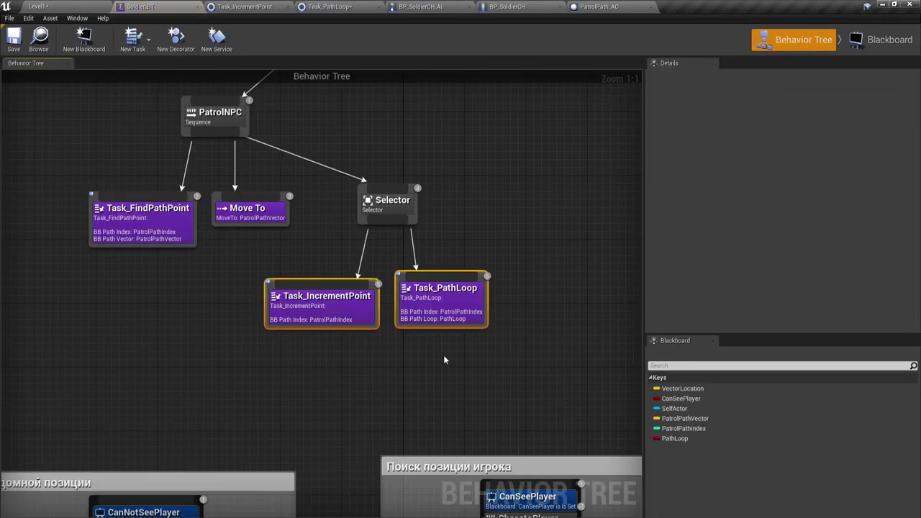
click(445, 321)
shift+click(360, 327)
click(419, 351)
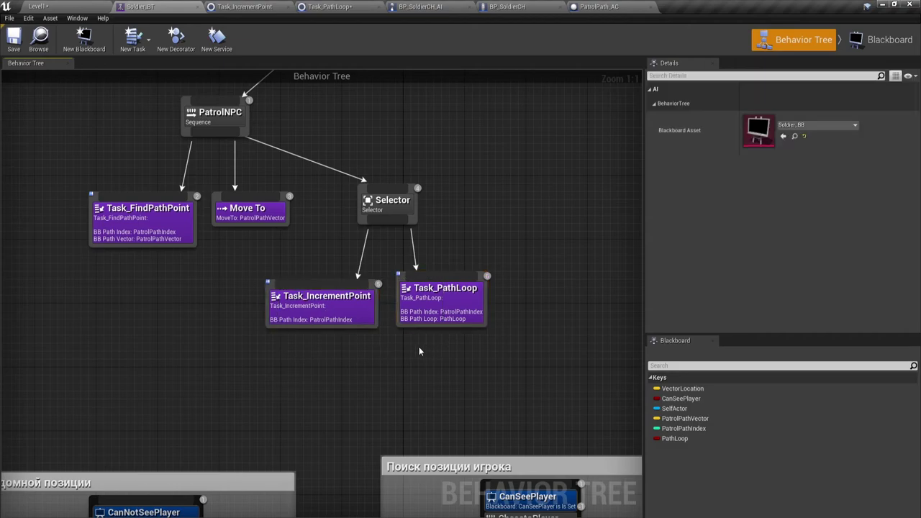
drag(307, 354, 339, 254)
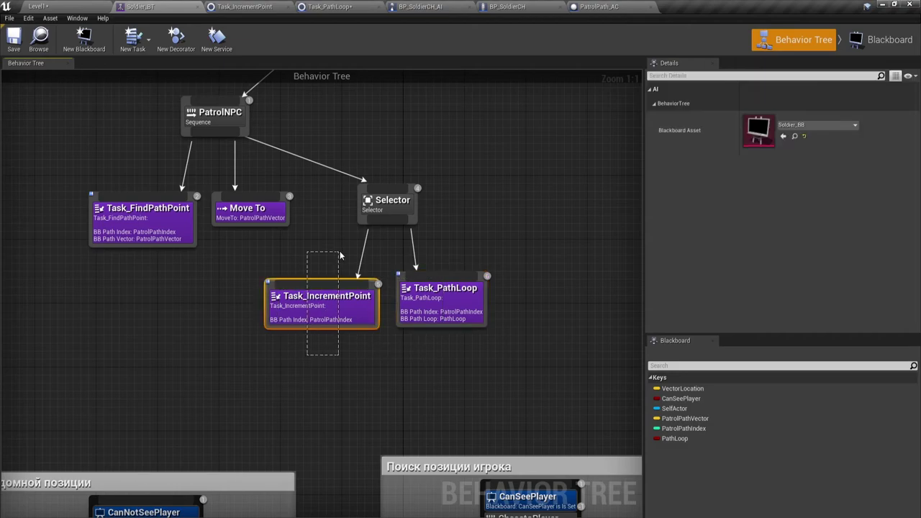
click(450, 296)
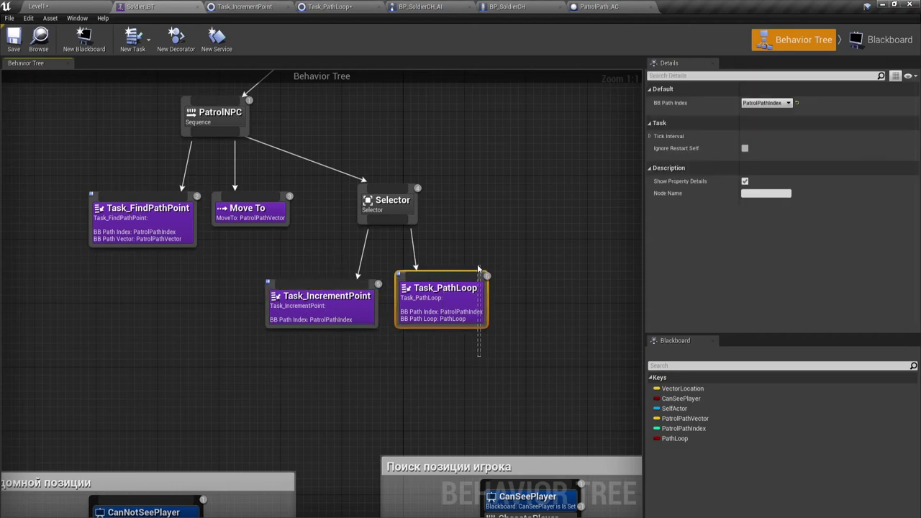
double_click(450, 297)
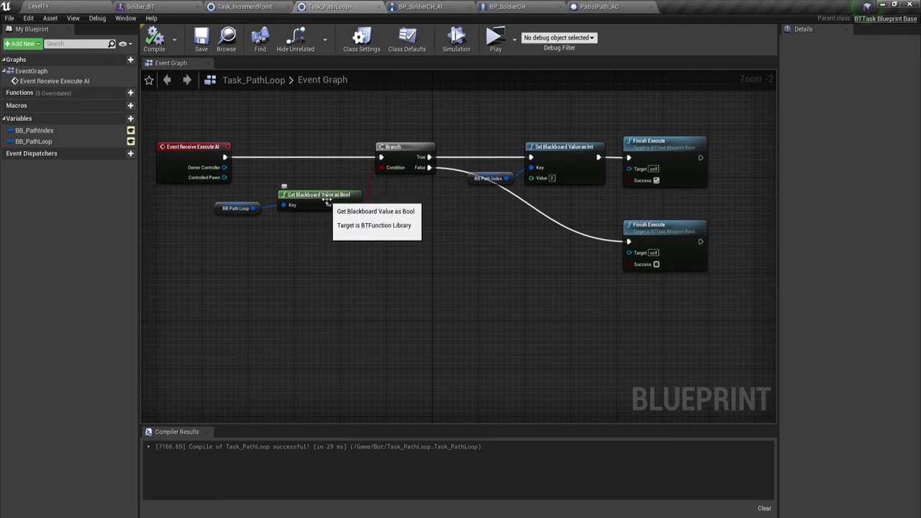
Review Task_PathLoop's Bool check, True branch and failing Finish Execute, then return to Soldier_BT
mouse_move(261, 131)
mouse_down()
mouse_move(332, 221)
mouse_move(407, 221)
mouse_up()
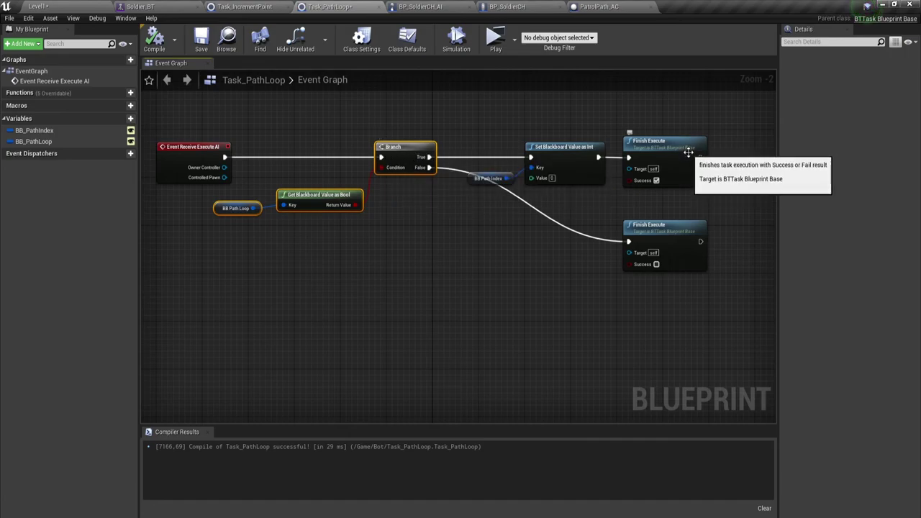
drag(498, 113, 675, 180)
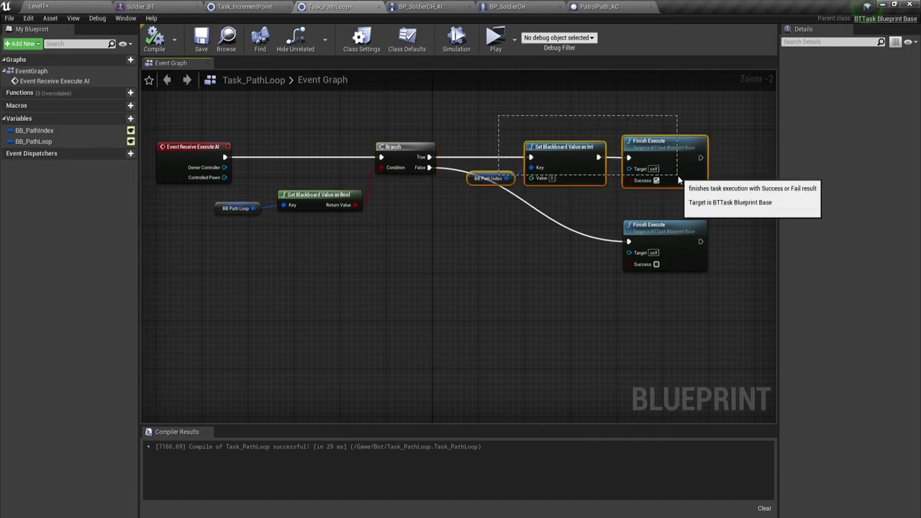
click(483, 231)
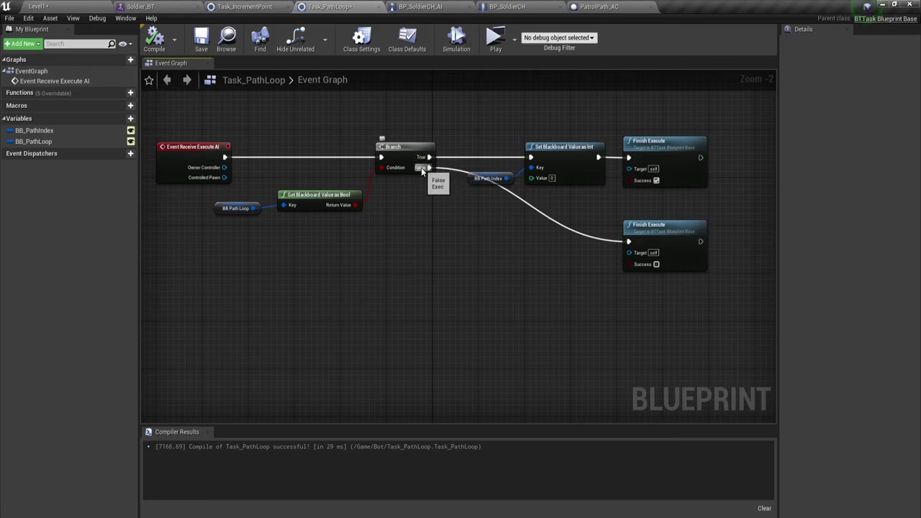
drag(638, 209, 660, 280)
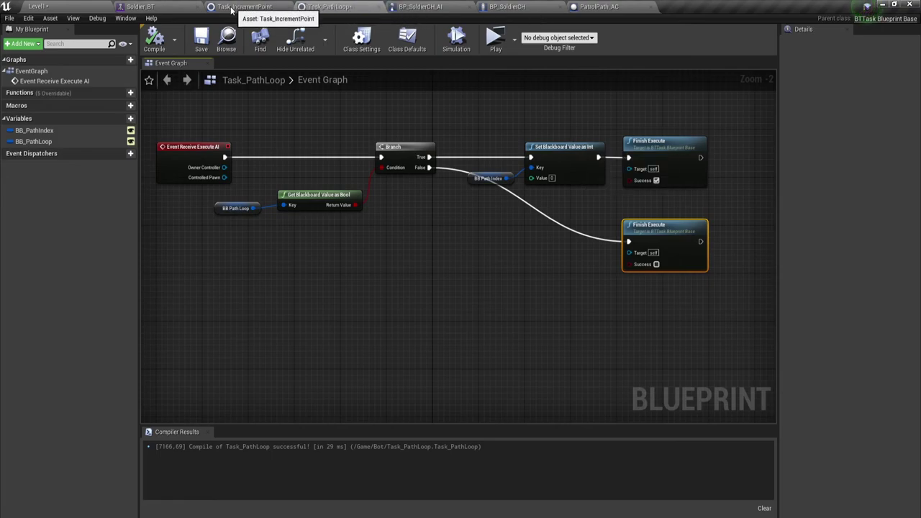
click(140, 7)
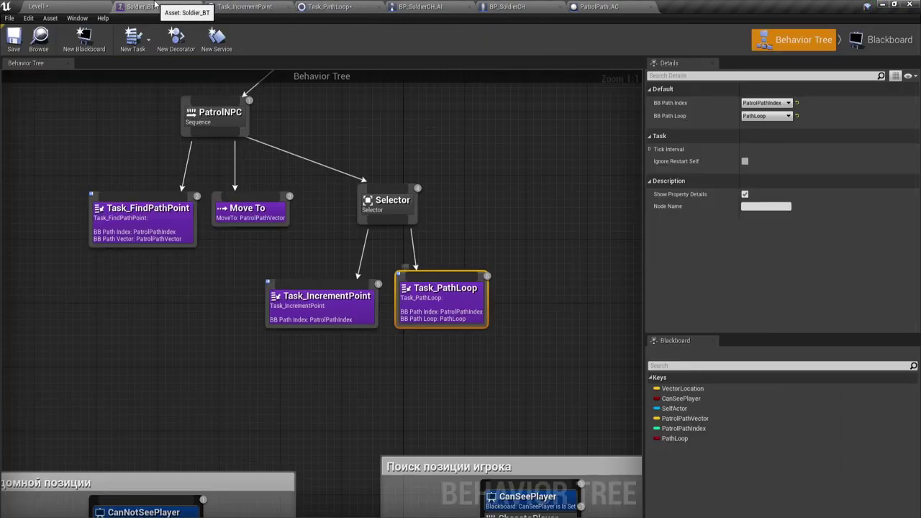
Open Task_IncrementPoint's graph, center the node chain and select its Finish Execute node
double_click(325, 303)
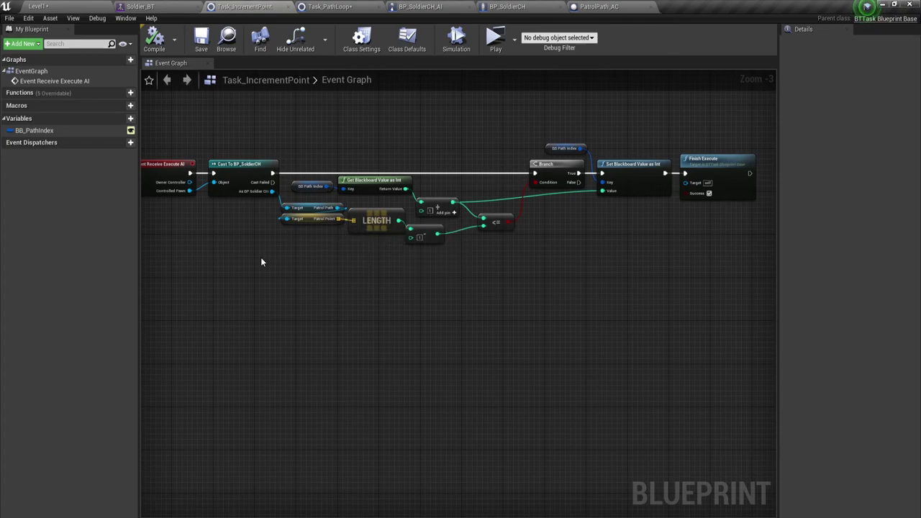
right_drag(261, 262, 277, 260)
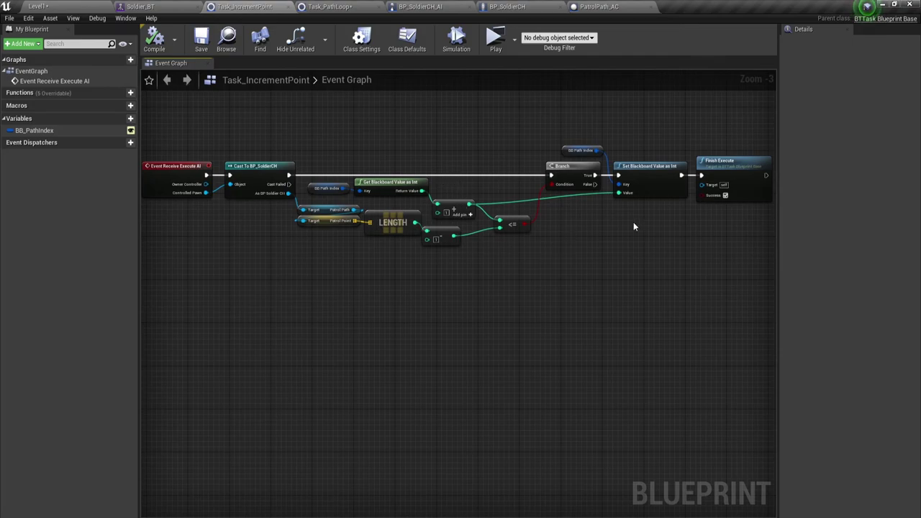
right_drag(634, 222, 460, 236)
scroll(461, 234, up, 2)
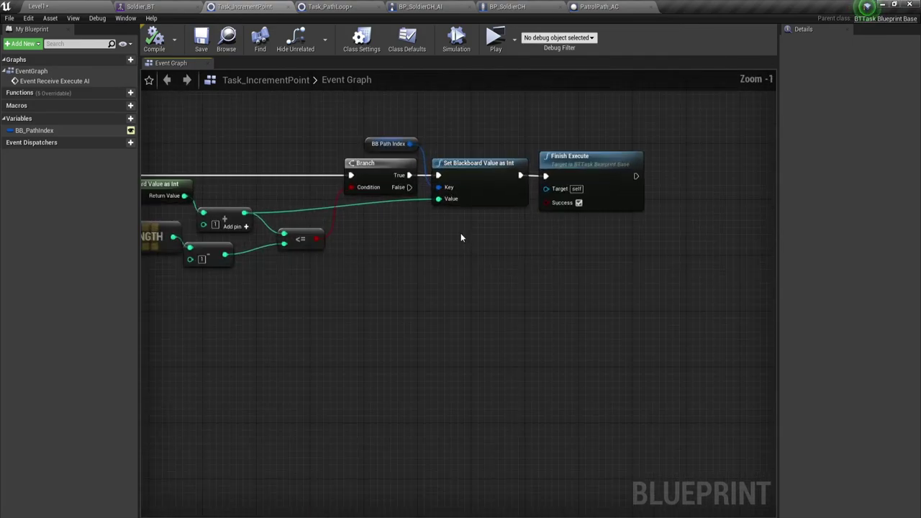
scroll(461, 234, up, 1)
click(592, 146)
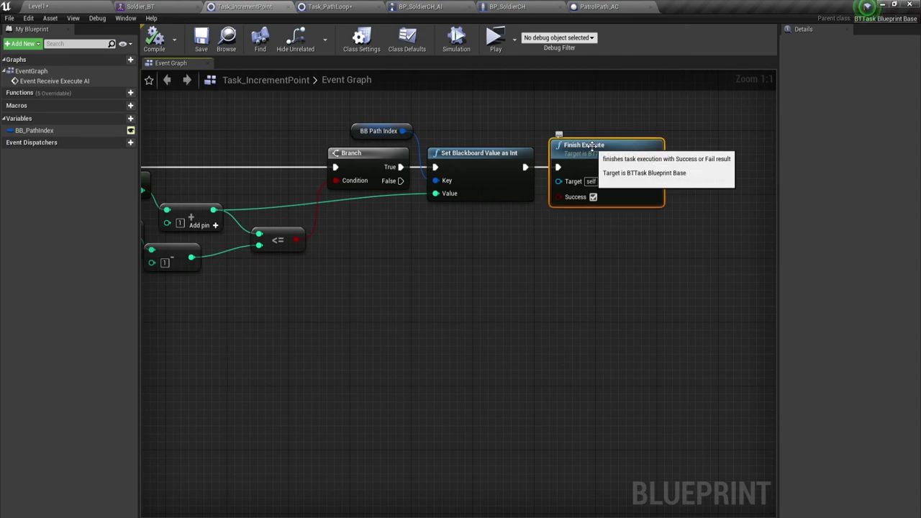
Duplicate Finish Execute, wire the Branch False output into it and untick Success
key(ctrl+w)
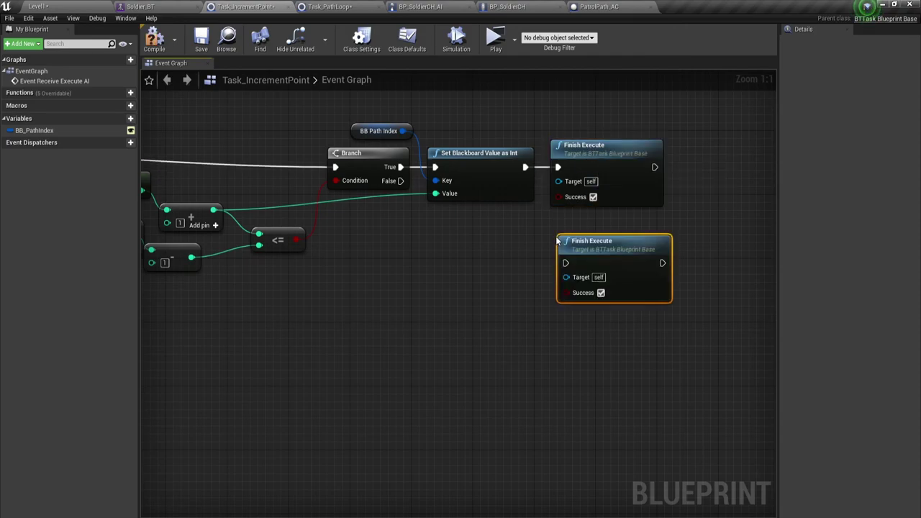
drag(567, 263, 401, 181)
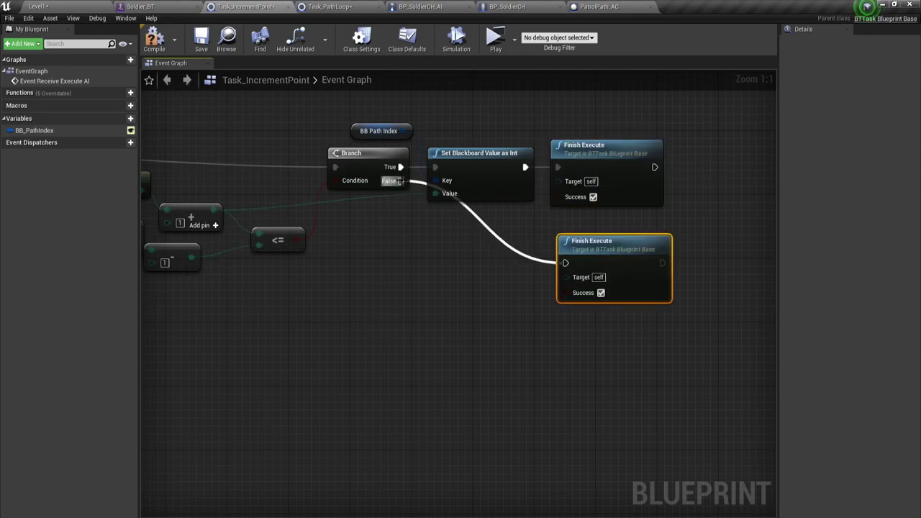
click(601, 293)
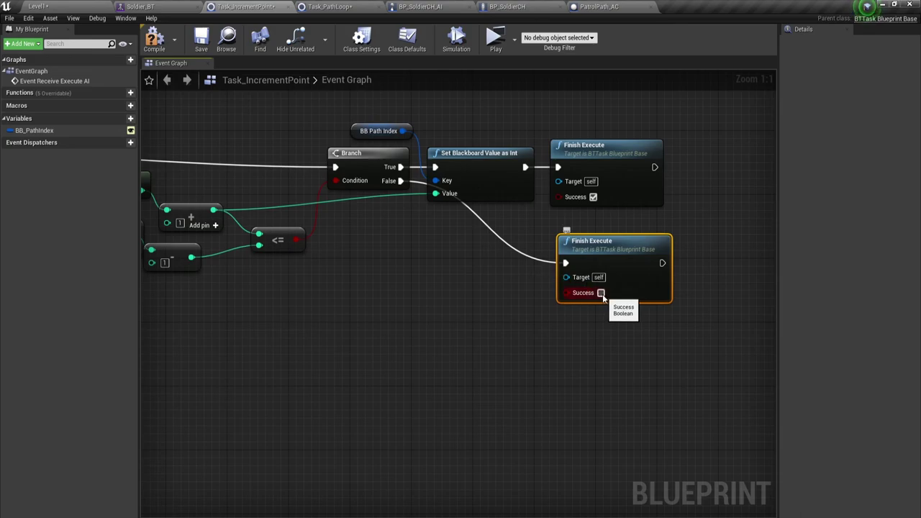
scroll(340, 248, down, 1)
right_drag(253, 262, 417, 283)
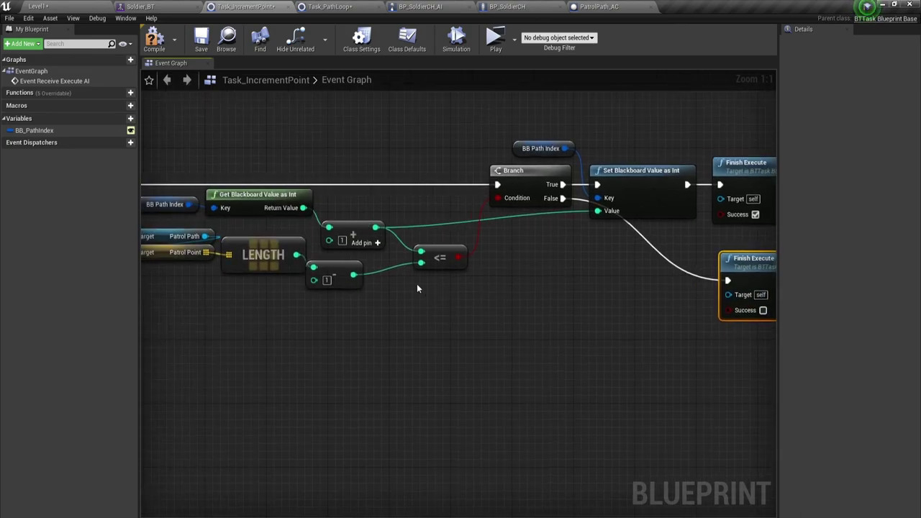
scroll(310, 245, down, 1)
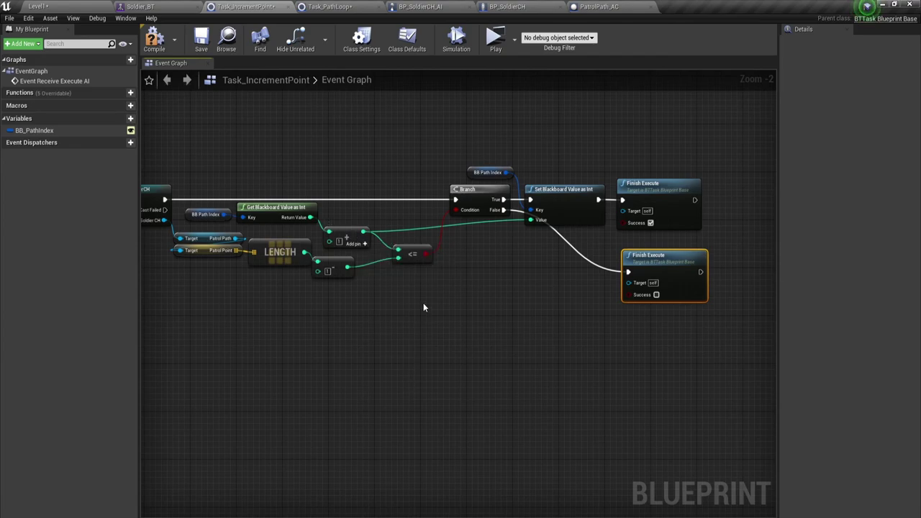
scroll(340, 271, up, 2)
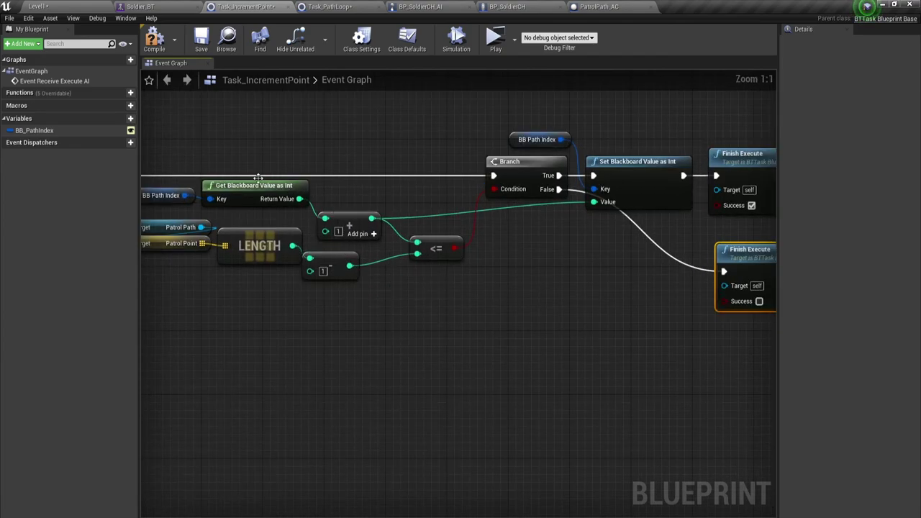
Review the Task_IncrementPoint chain: Get Blackboard Value, LENGTH, subtract, Branch and both Finish Executes
drag(171, 138, 385, 215)
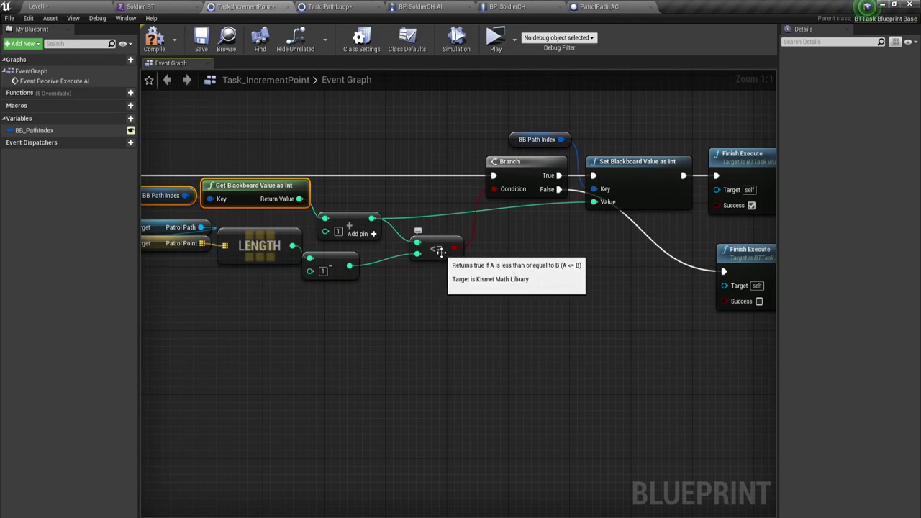
right_drag(253, 314, 303, 324)
drag(249, 294, 423, 262)
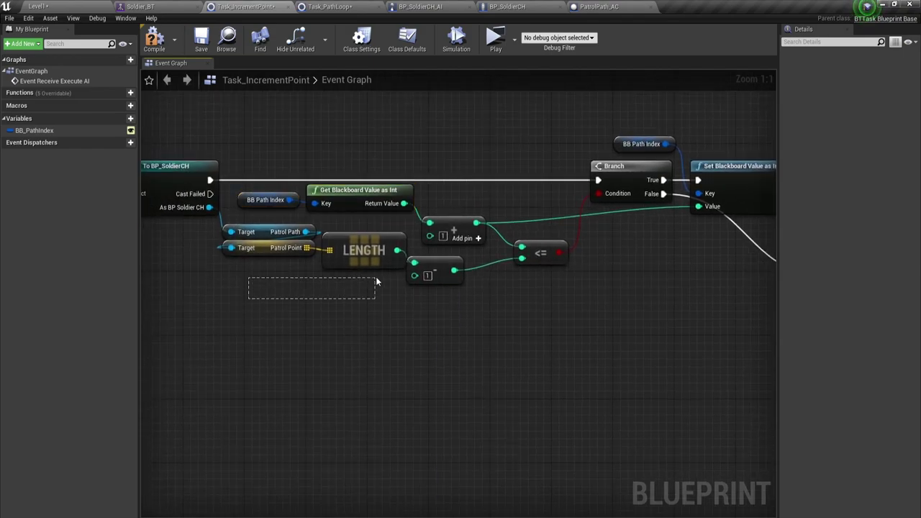
right_drag(665, 296, 414, 299)
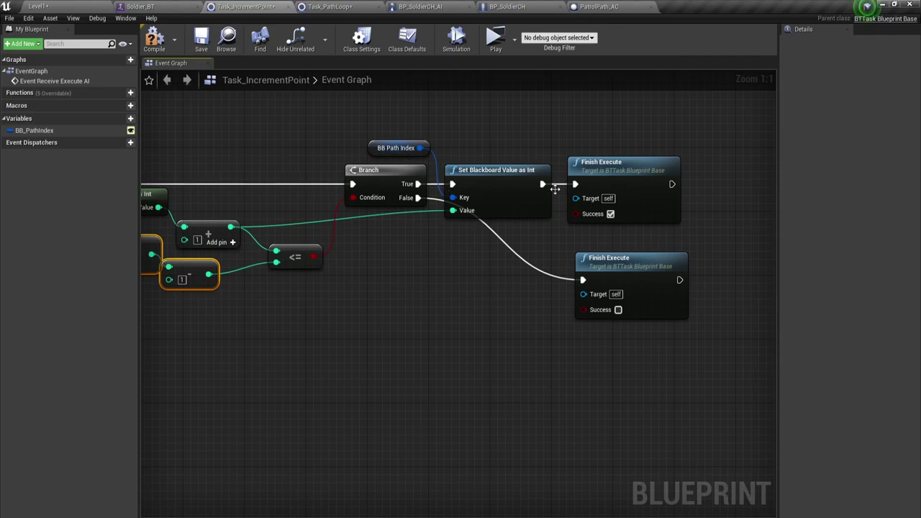
drag(510, 122, 684, 176)
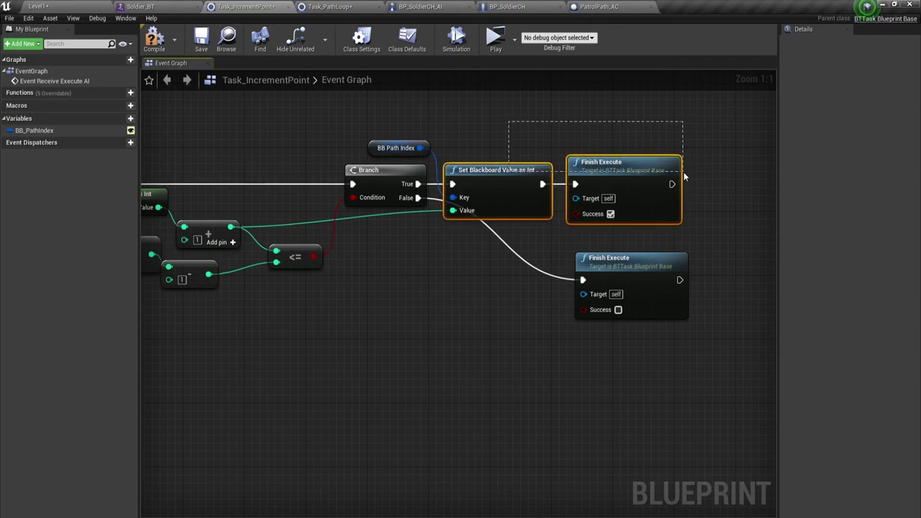
right_drag(322, 297, 430, 310)
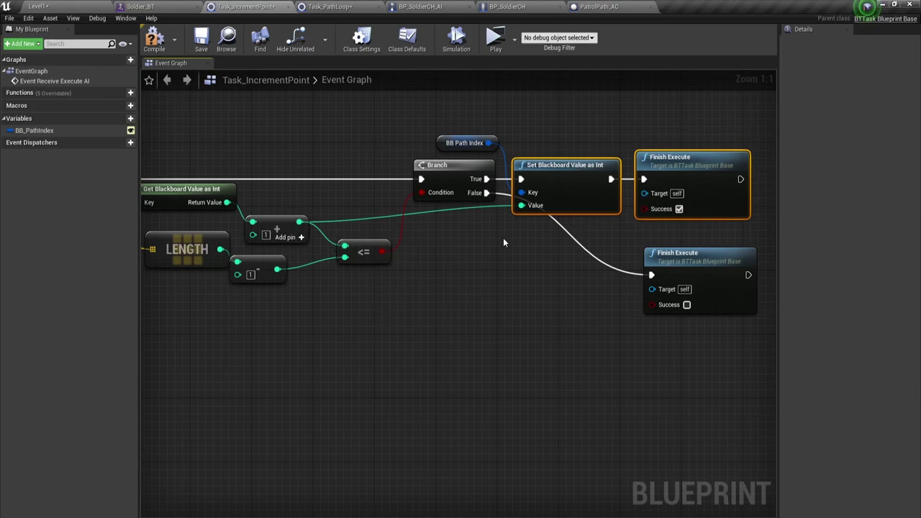
mouse_move(503, 242)
right_down()
mouse_move(367, 247)
mouse_move(316, 231)
right_up()
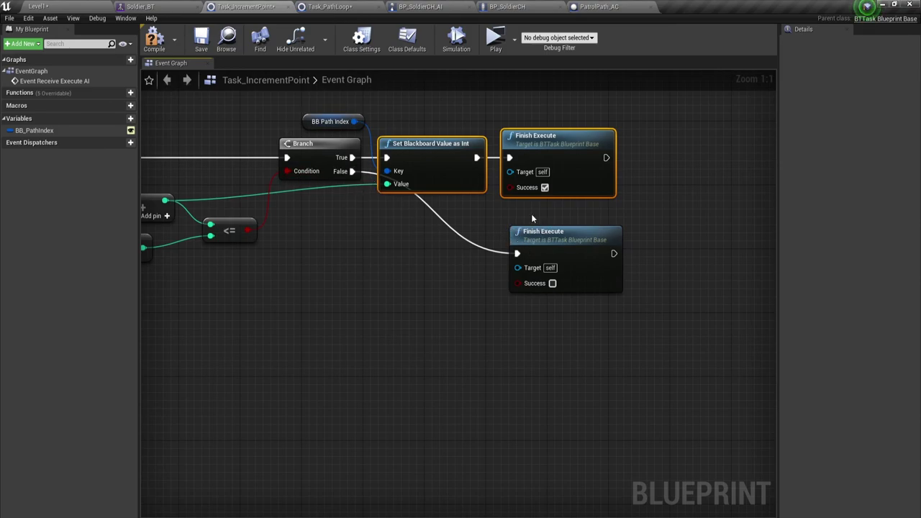
Compile and save Task_IncrementPoint, then playtest the level and focus the game preview
click(155, 39)
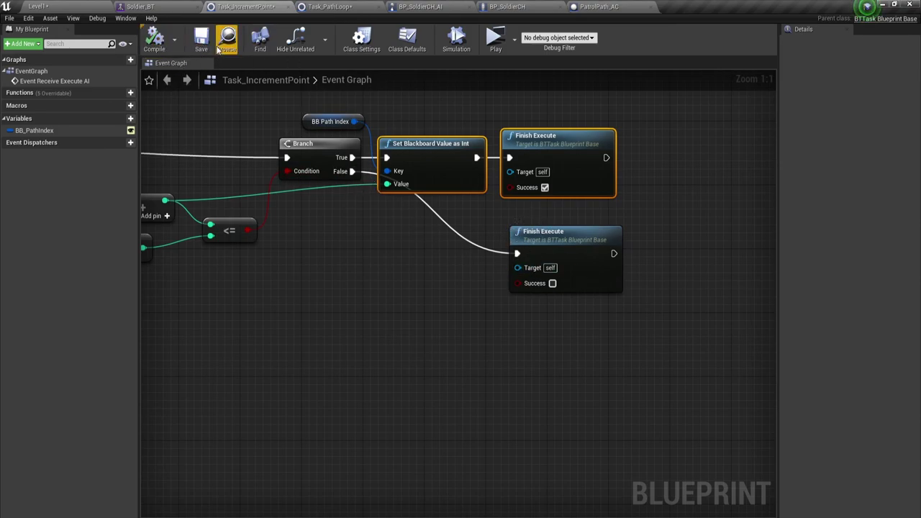
click(201, 40)
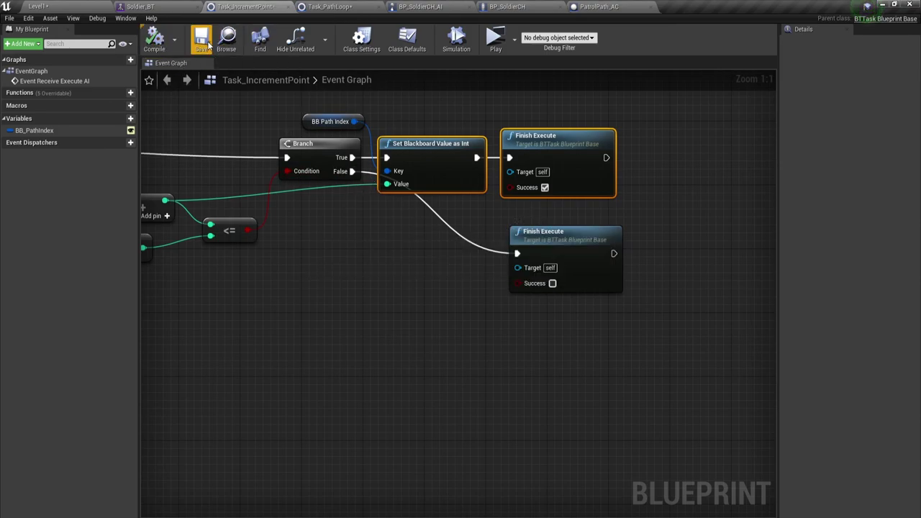
click(496, 40)
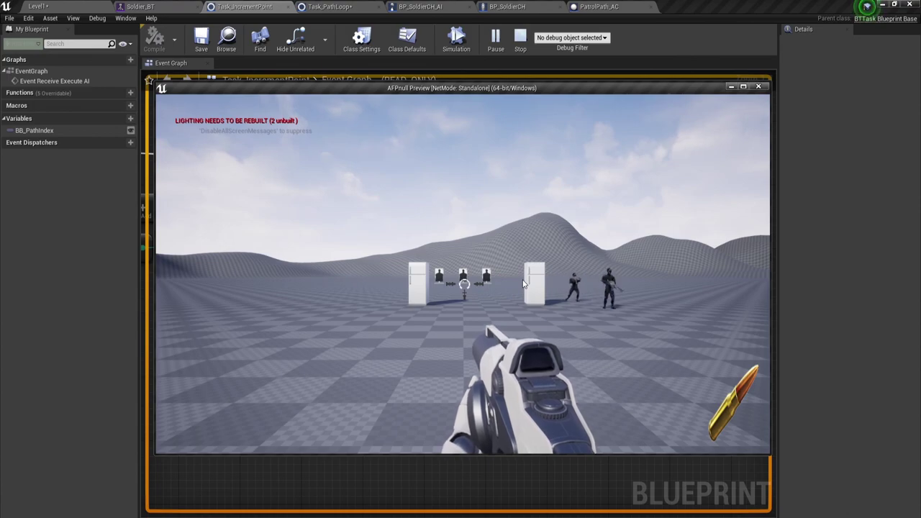
click(503, 337)
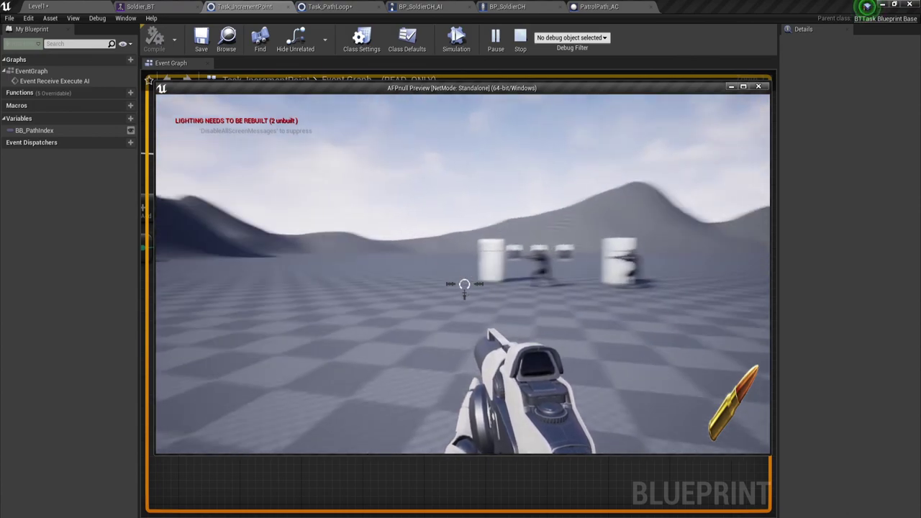